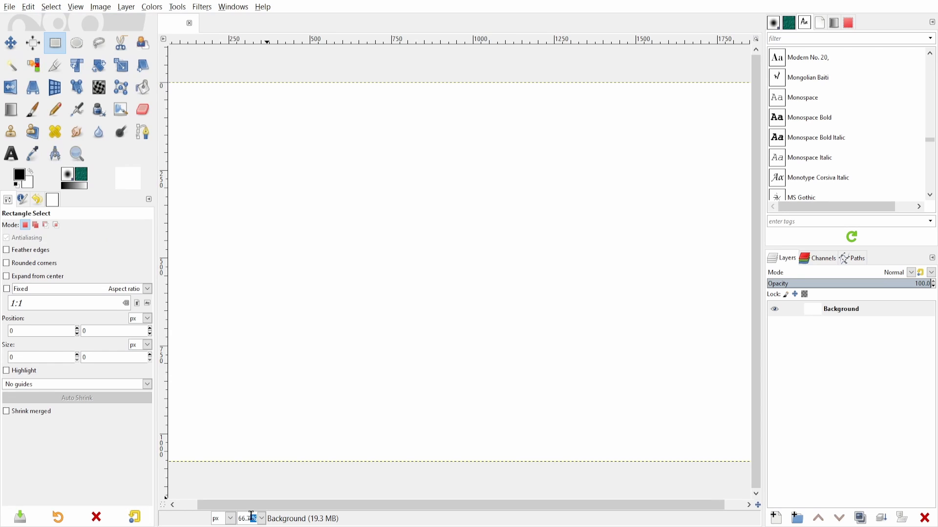
Set the blank image's zoom to 60%
text(60)
key(Return)
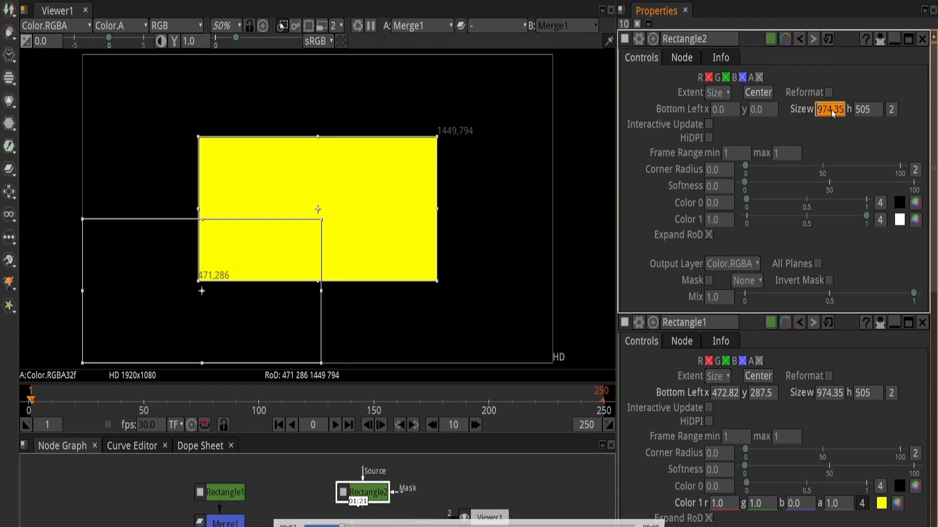
Switch to the Natron tutorial video and skip forward to about the three-minute mark
click(382, 526)
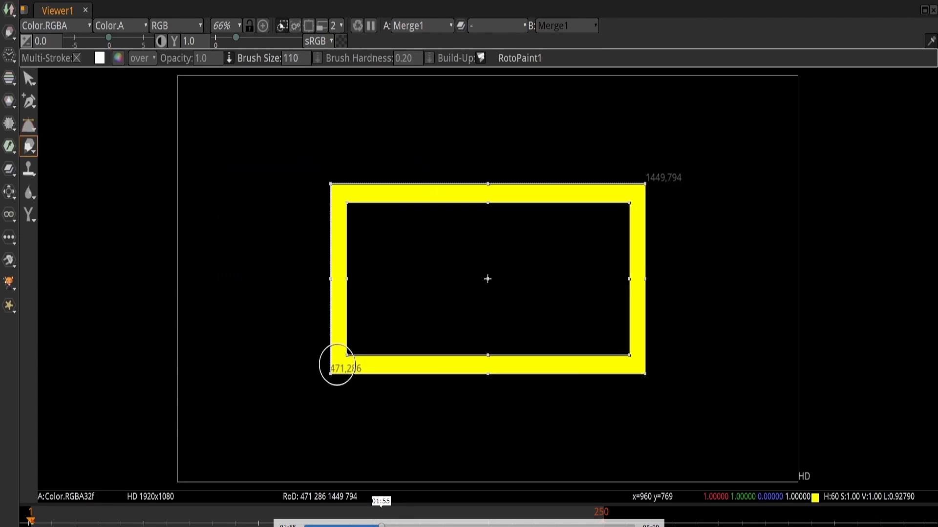
click(412, 526)
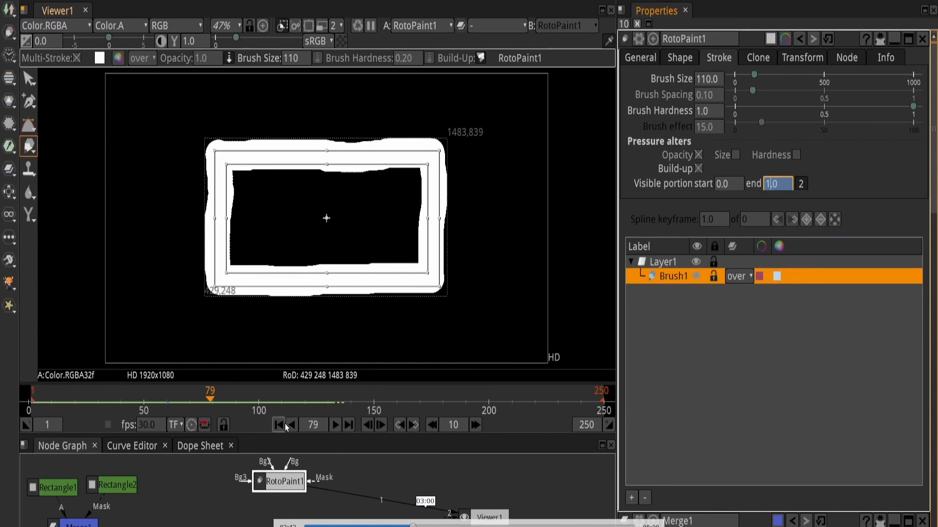
click(431, 526)
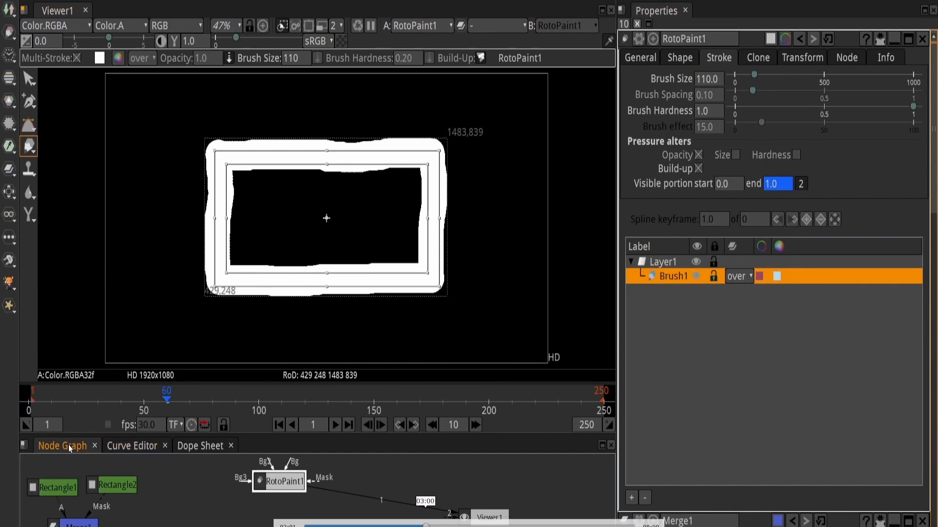
click(434, 526)
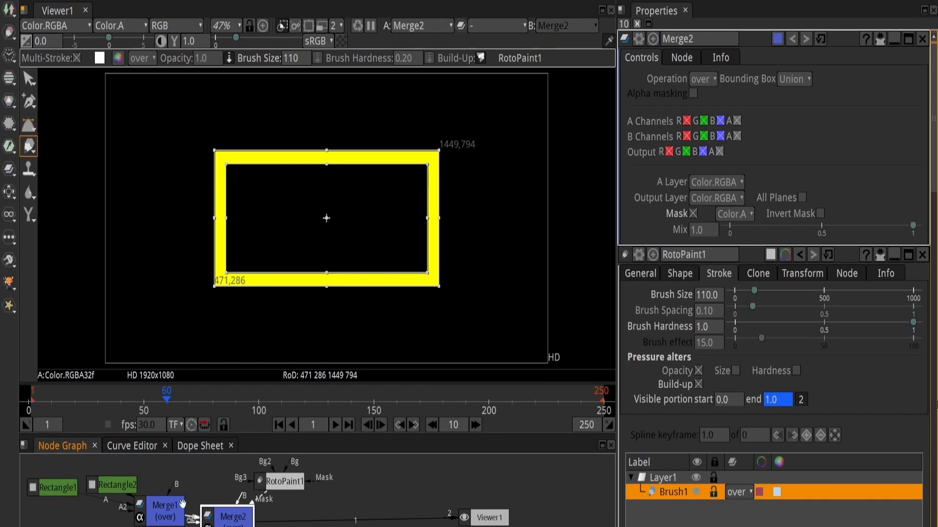
Play the video at 4x speed and pause it on the complete yellow rectangle outline with the Project Settings shown
key(plus)
key(plus)
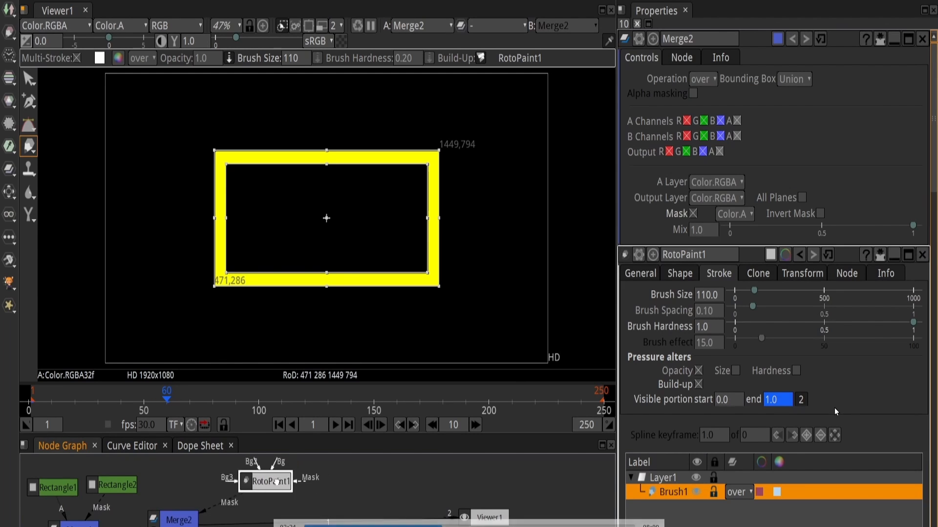
key(plus)
key(plus)
key(plus)
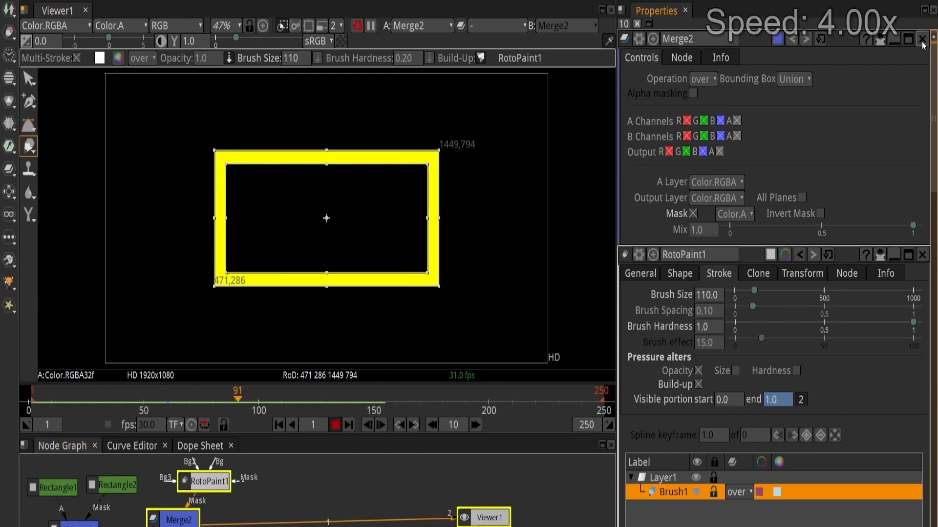
key(space)
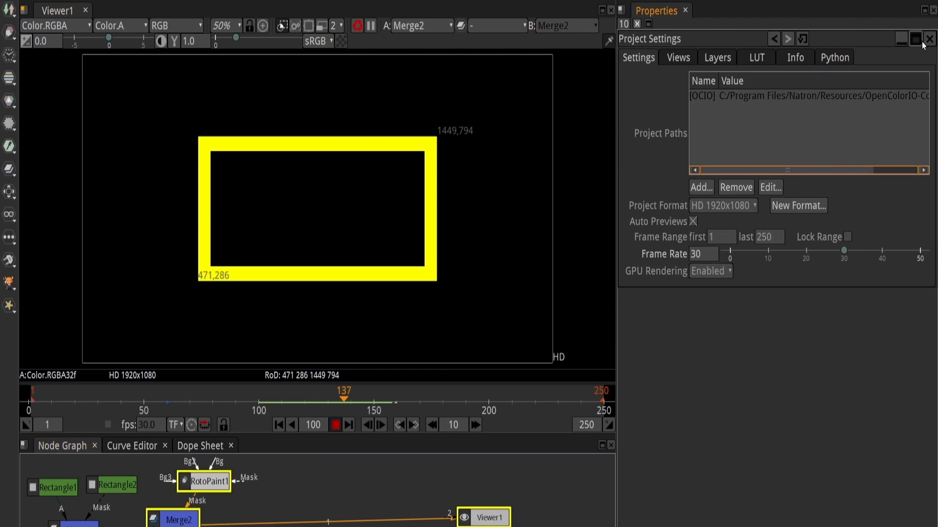
key(minus)
key(minus)
key(minus)
key(minus)
Switch back to GIMP and paste the captured video frame as a new layer above the background
key(alt+Tab)
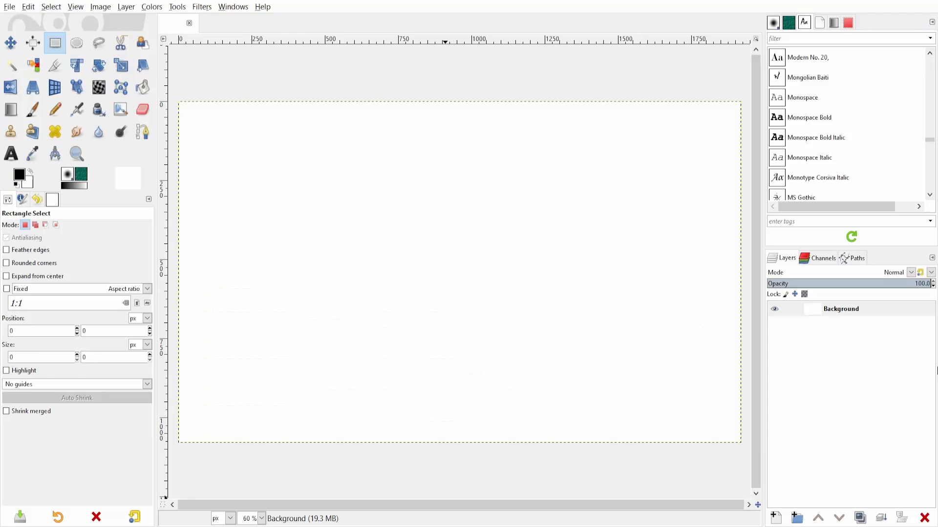
key(ctrl+v)
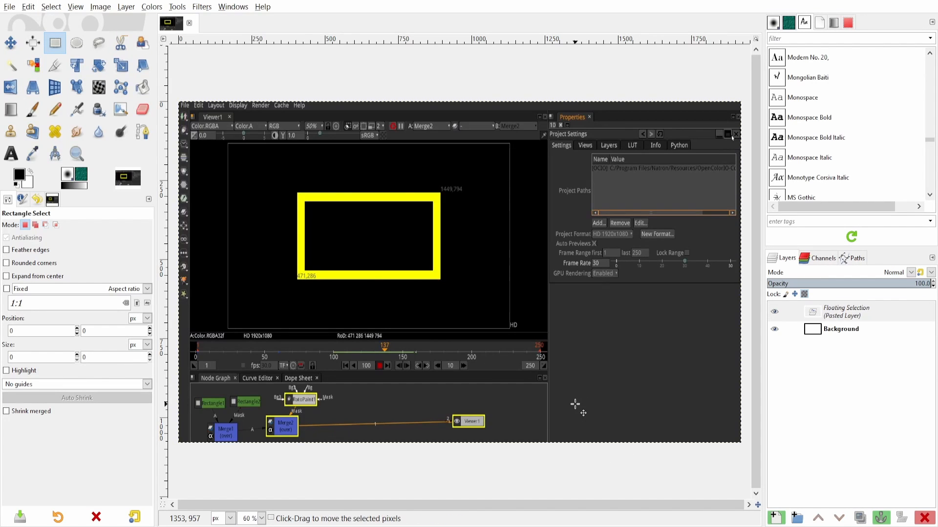
click(777, 519)
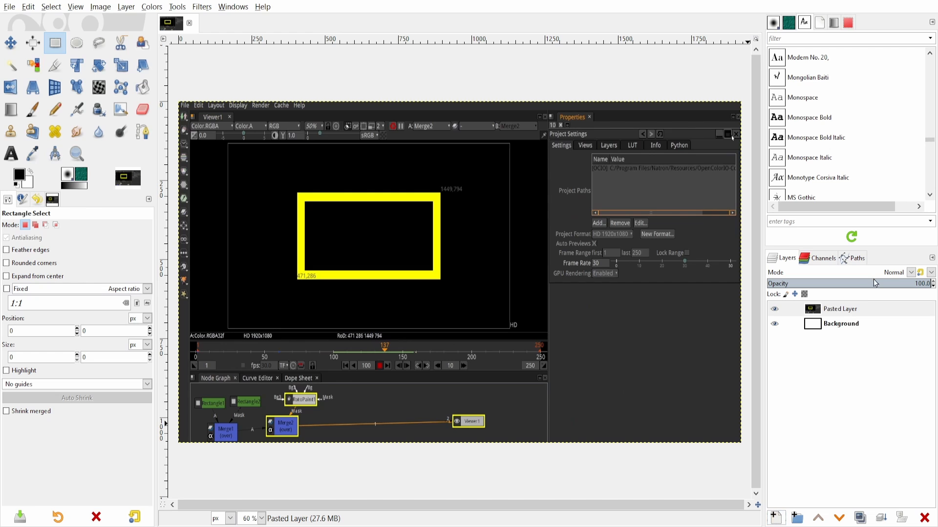
Rename the pasted layer as "full rectangle"
double_click(850, 309)
text(full rectan)
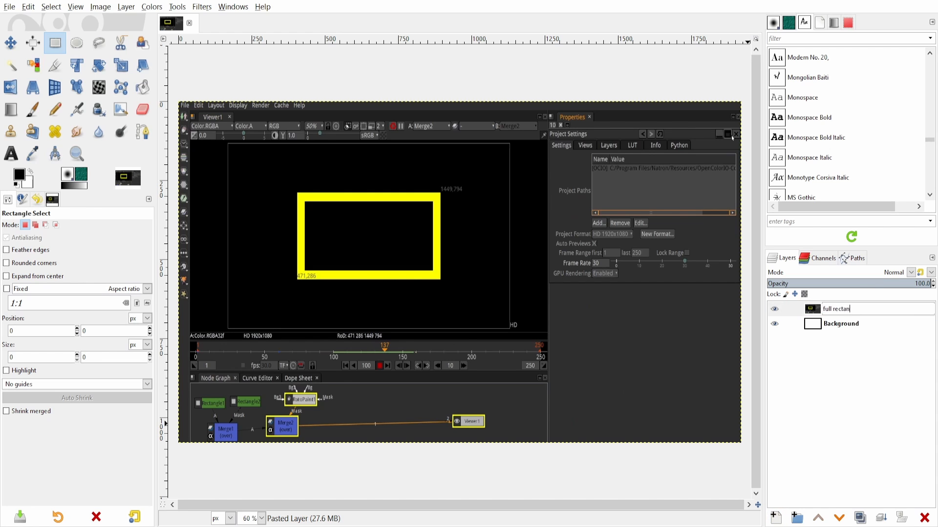
text(gel)
key(Return)
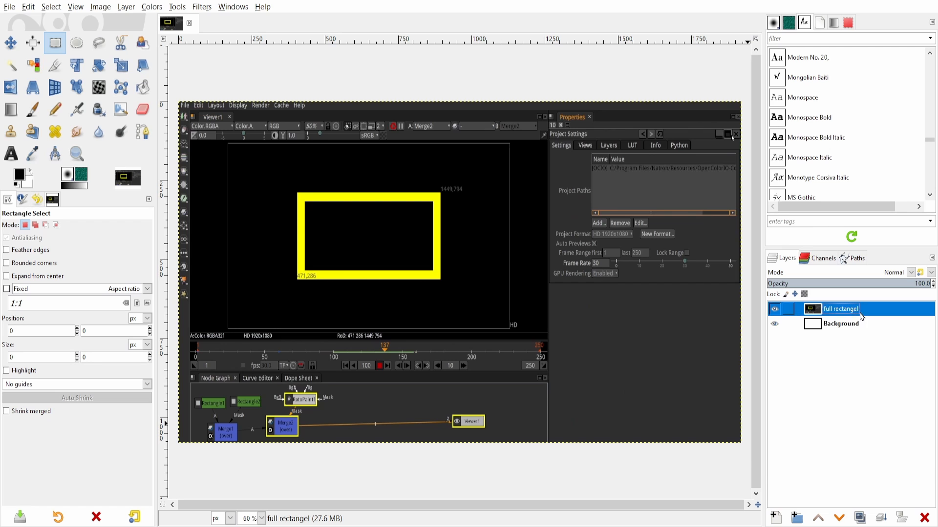
double_click(860, 314)
click(773, 233)
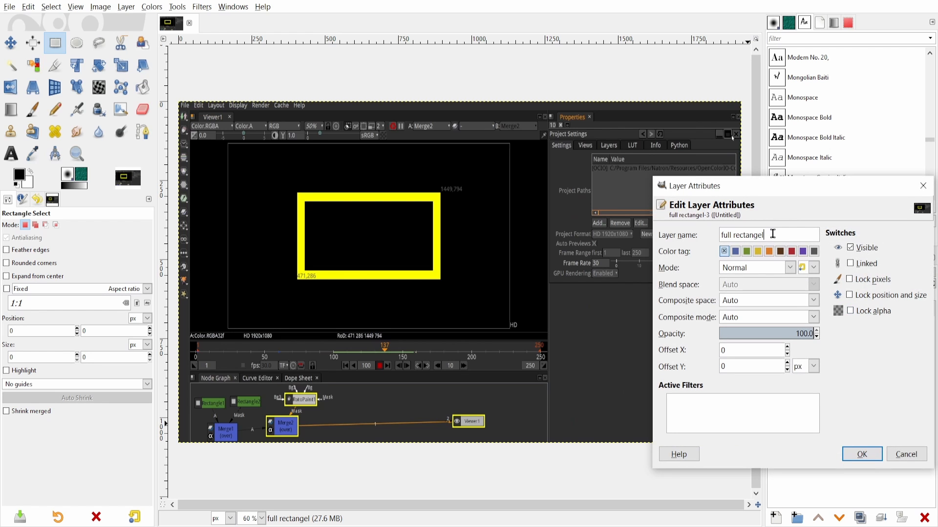
key(Return)
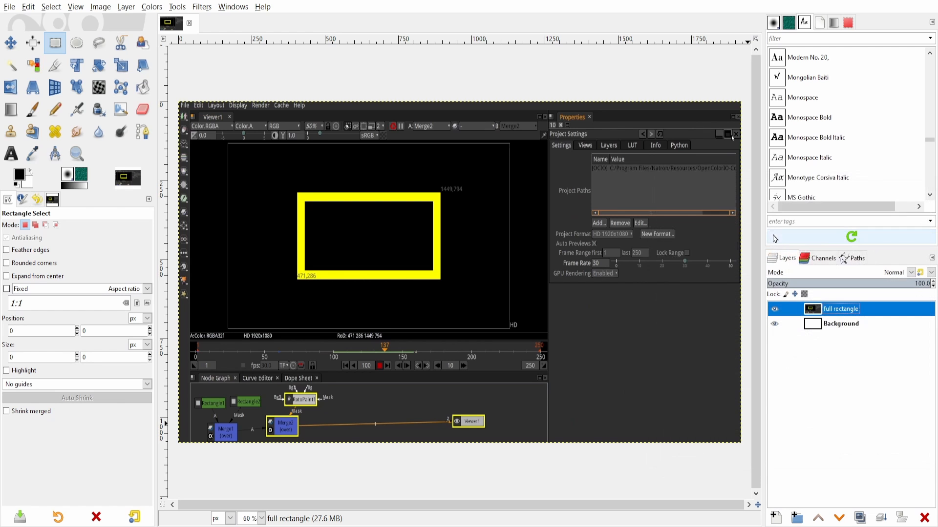
Use the Crop tool with current layer only to outline the yellow rectangle, about 487 by 273 px
click(55, 71)
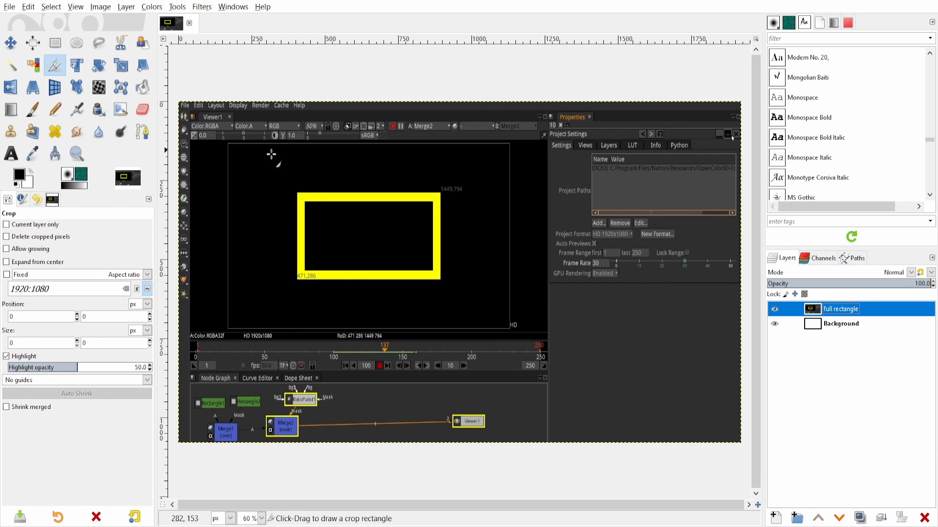
click(50, 225)
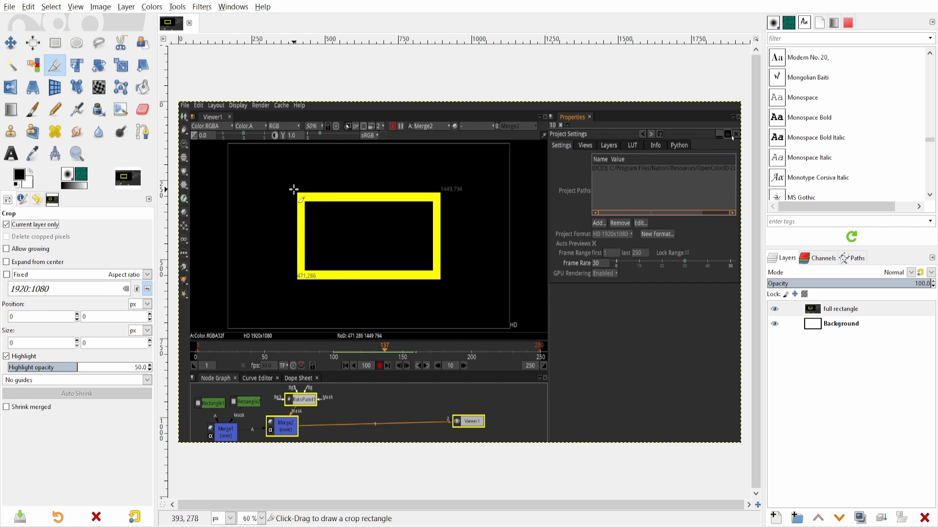
scroll(295, 189, up, 5)
scroll(294, 189, down, 4)
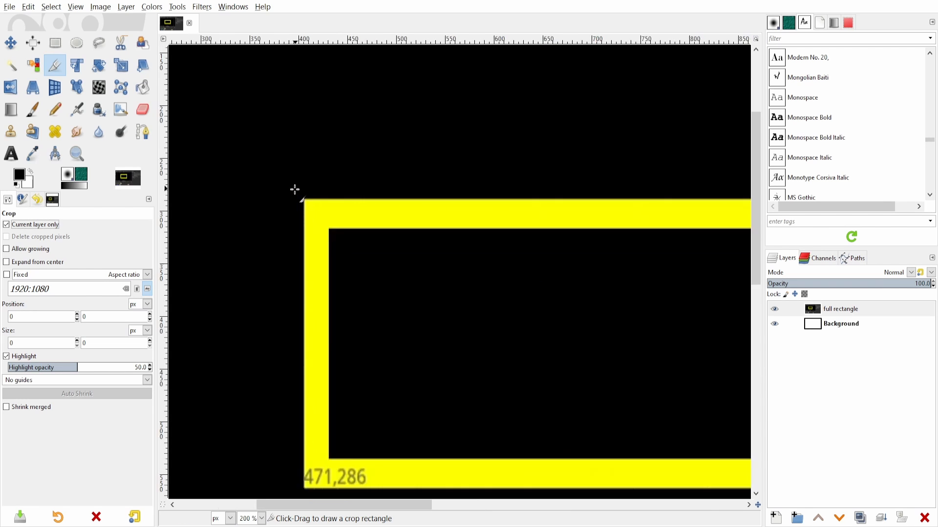
scroll(311, 190, up, 2)
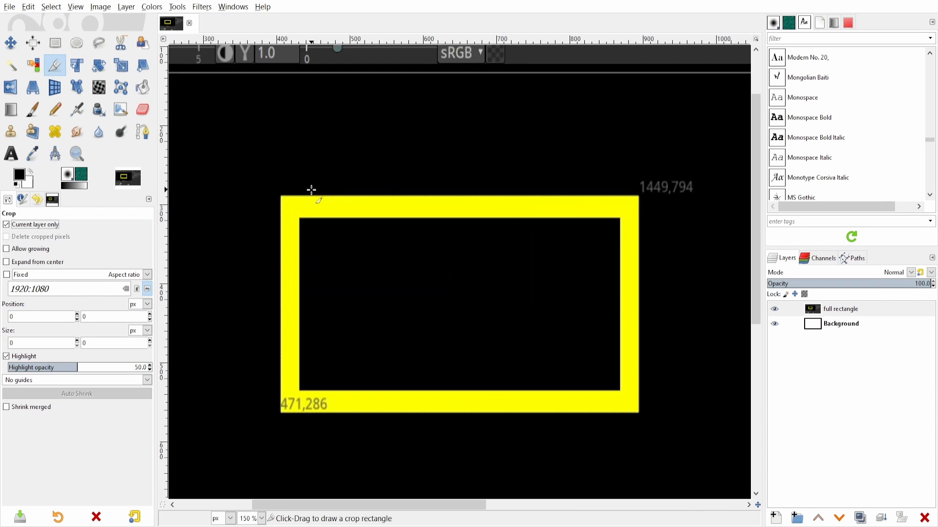
drag(282, 198, 636, 411)
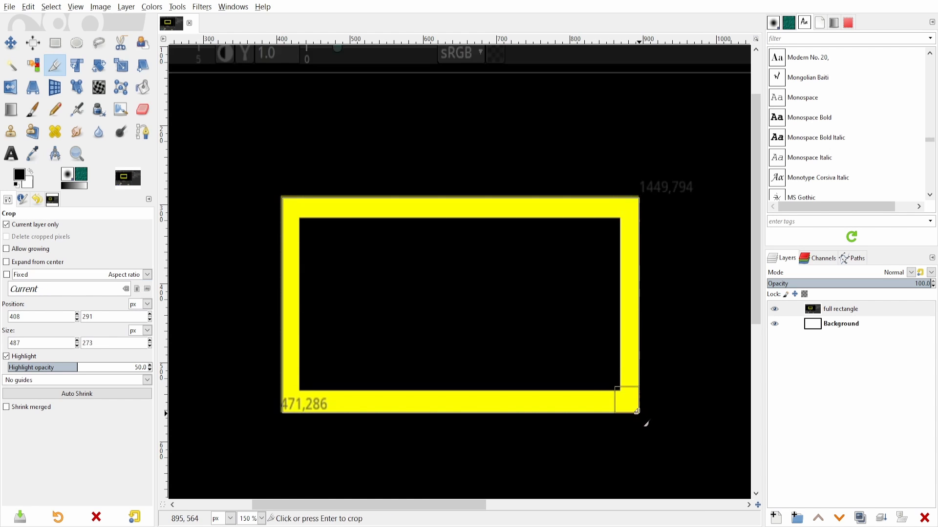
Adjust the crop area to 489 by 274 px at position 406, 288 and crop the full rectangle layer
scroll(347, 364, up, 2)
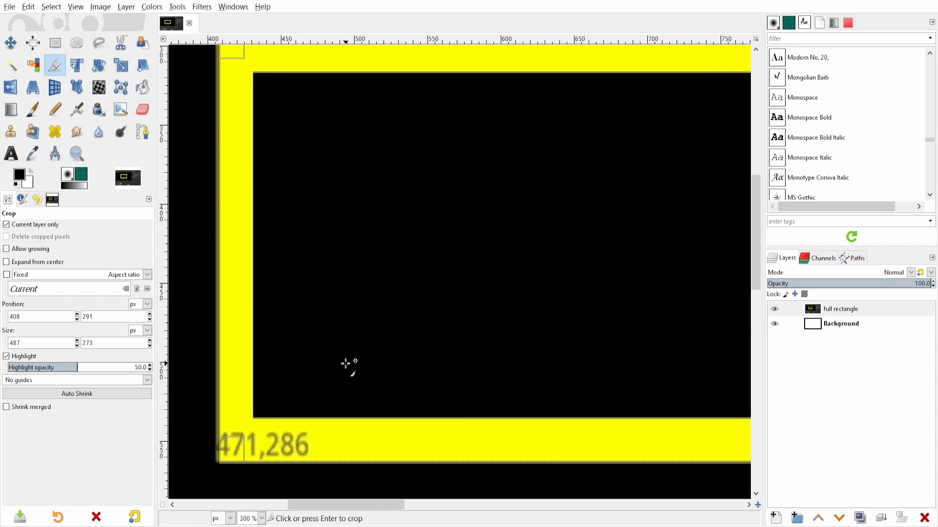
drag(244, 436, 232, 436)
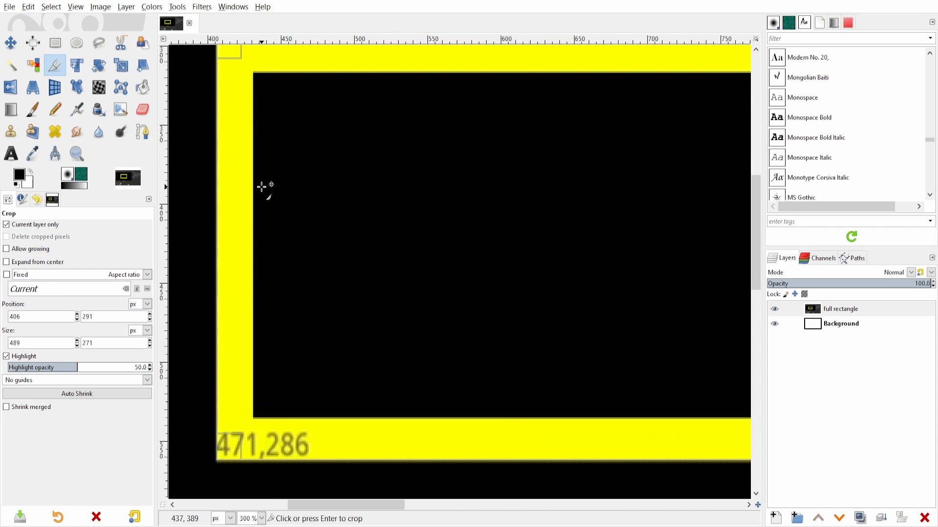
scroll(262, 187, down, 1)
drag(242, 98, 241, 96)
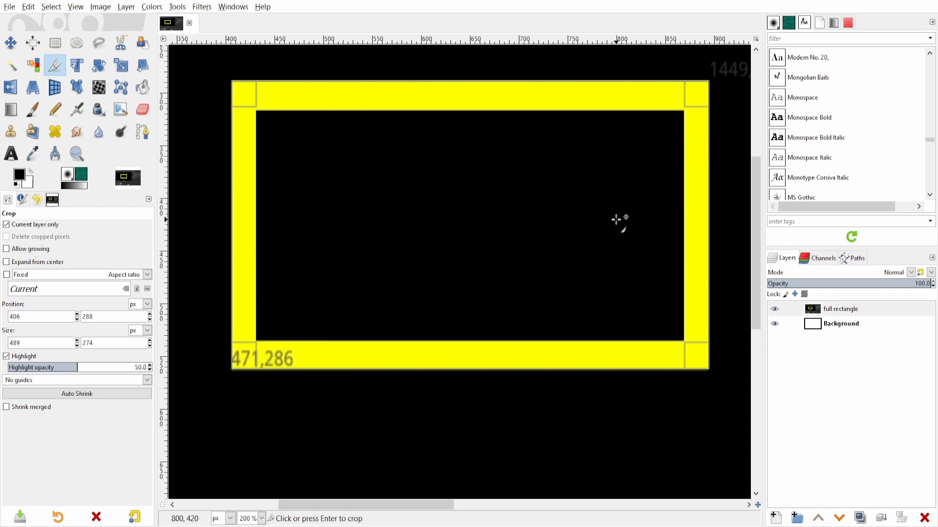
click(616, 219)
Set the view to 60% and open Color to Alpha for the cropped full rectangle layer
scroll(654, 296, down, 5)
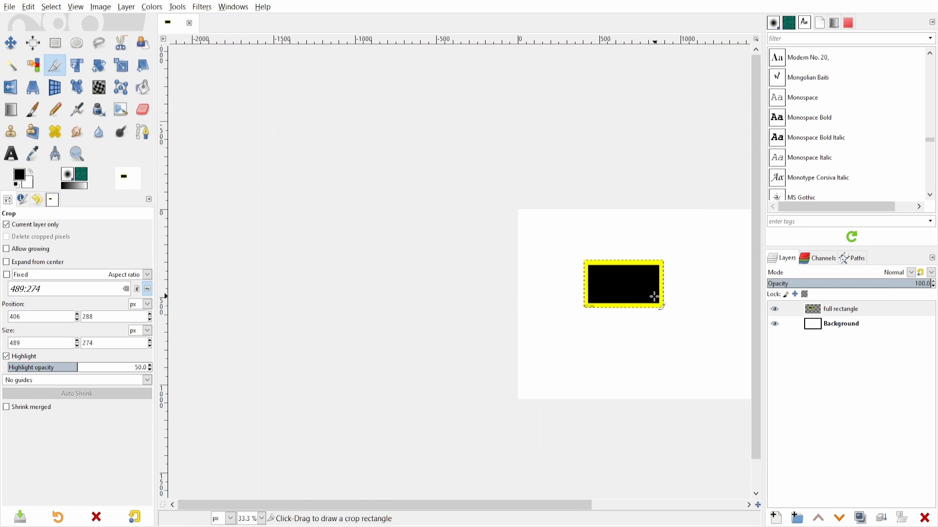
drag(576, 506, 306, 522)
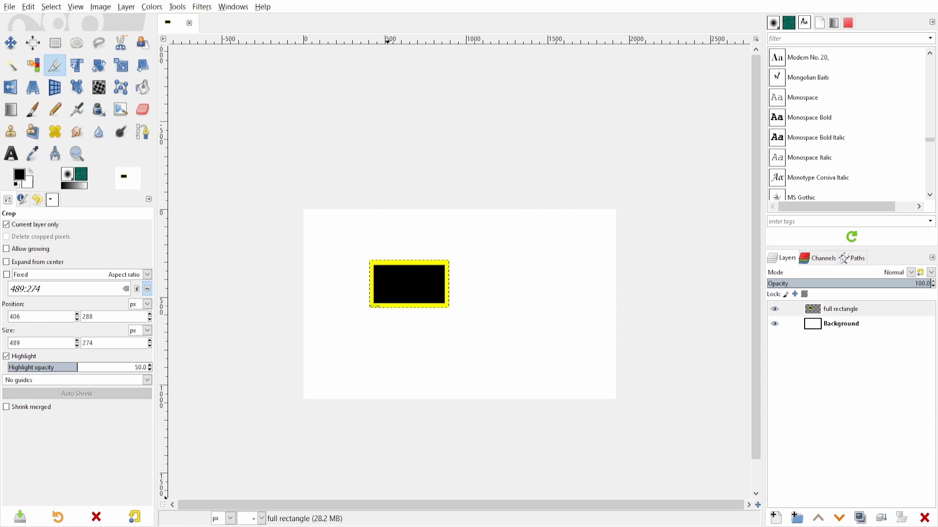
text(60)
key(Return)
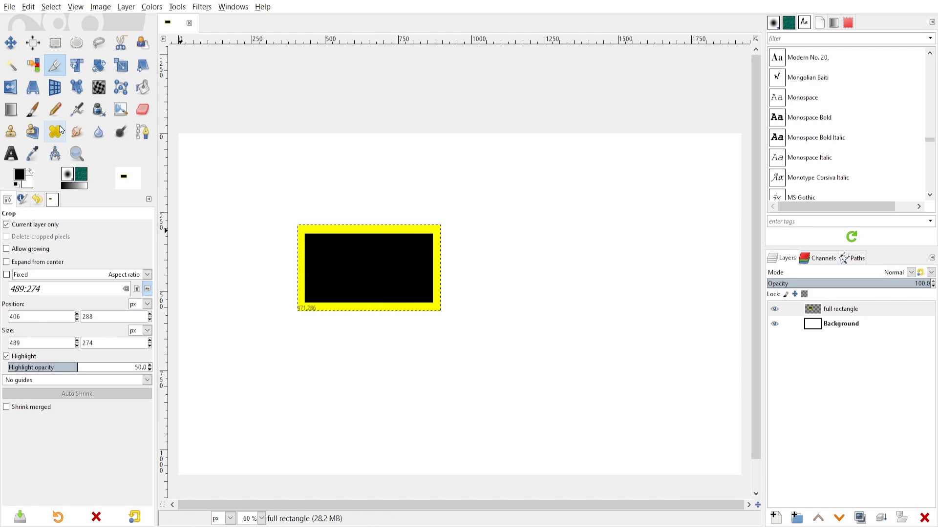
click(156, 7)
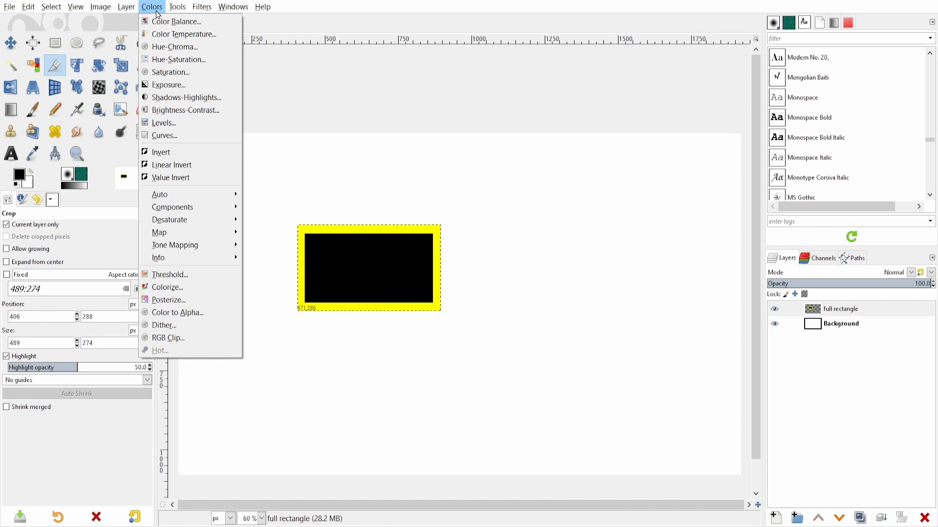
click(190, 313)
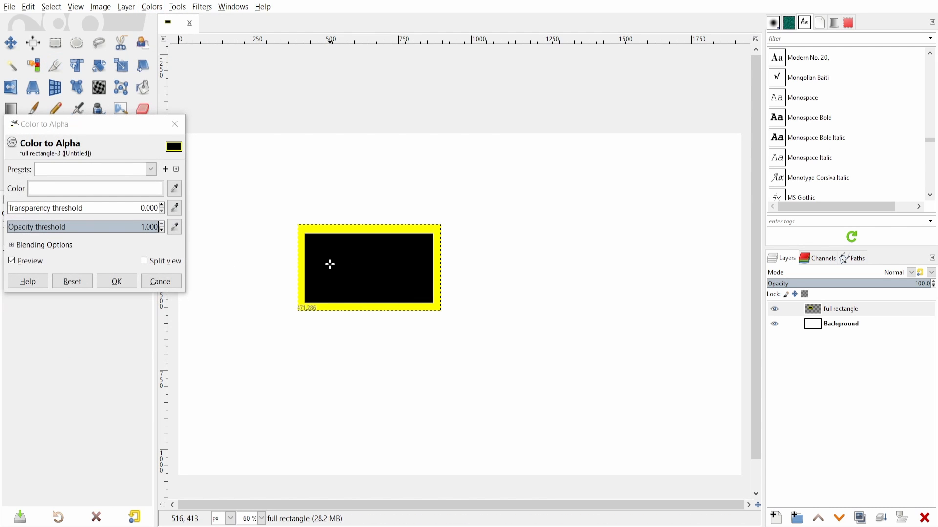
Try to sample the black interior of the rectangle as the Color to Alpha color
click(174, 189)
click(362, 256)
click(363, 256)
drag(363, 256, 154, 244)
click(347, 269)
Choose black as the color to make transparent and apply Color to Alpha to the layer
click(132, 196)
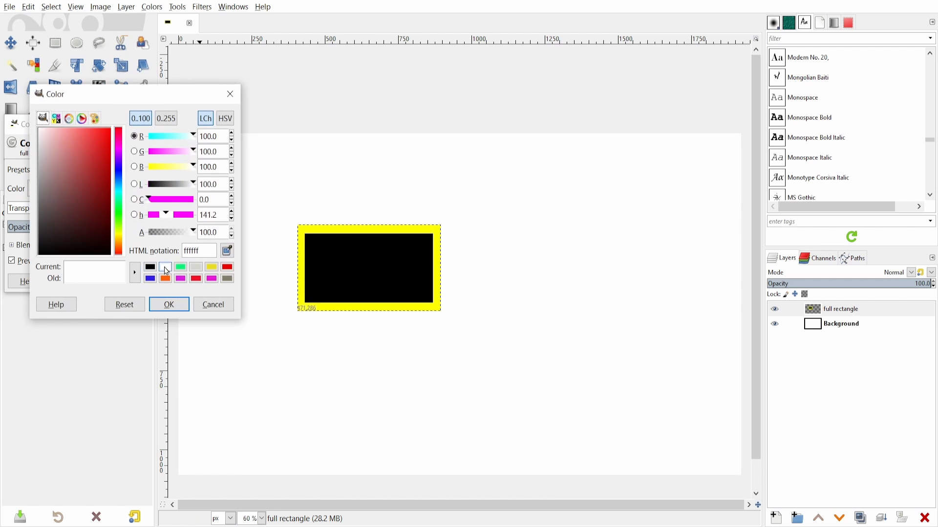
click(150, 267)
click(169, 304)
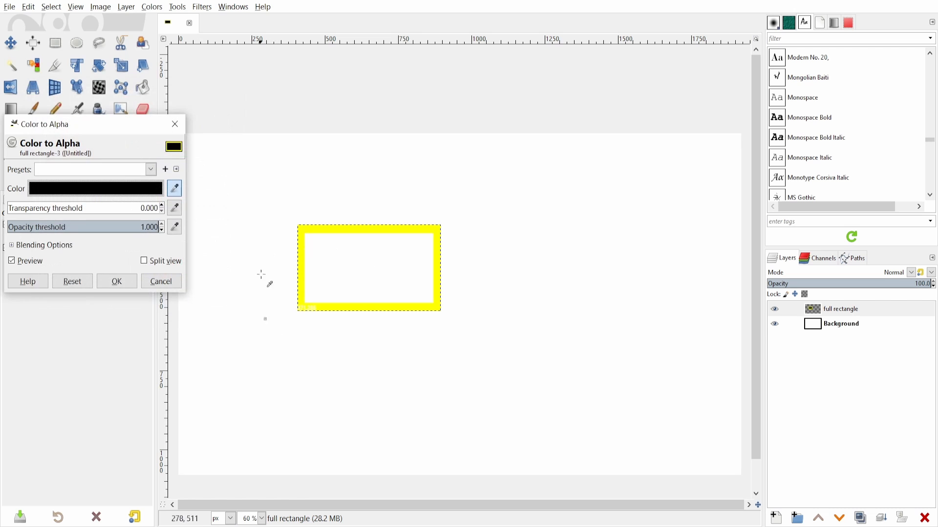
click(118, 282)
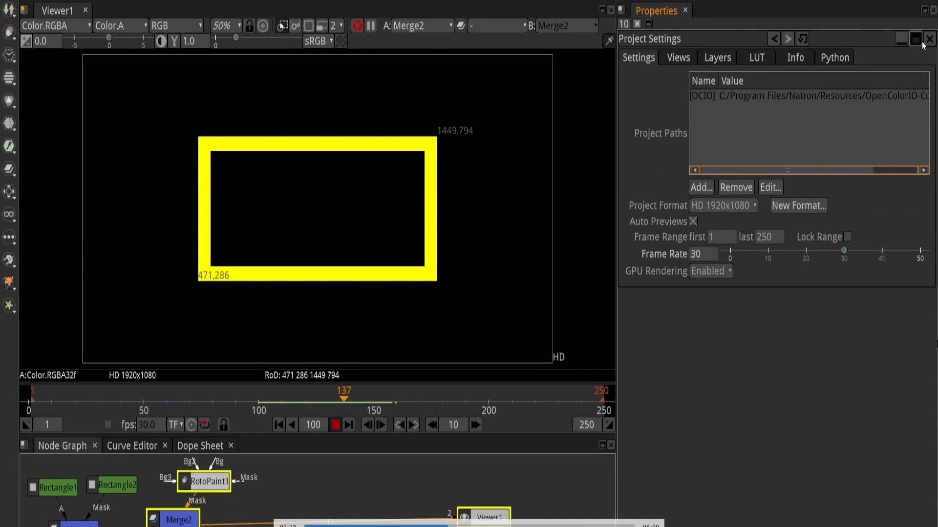
Switch to the Natron tutorial video, play it until the yellow outline is partly drawn at frame 18, and return to GIMP
click(922, 43)
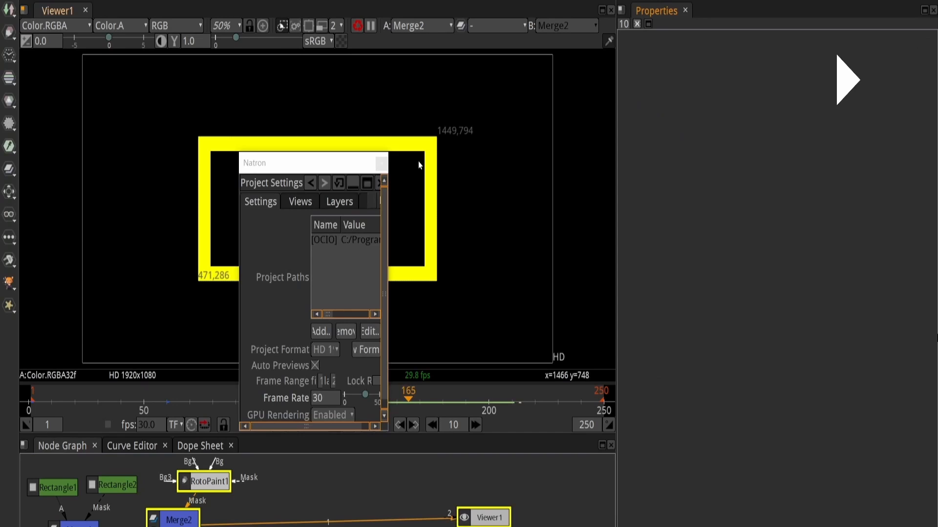
click(380, 181)
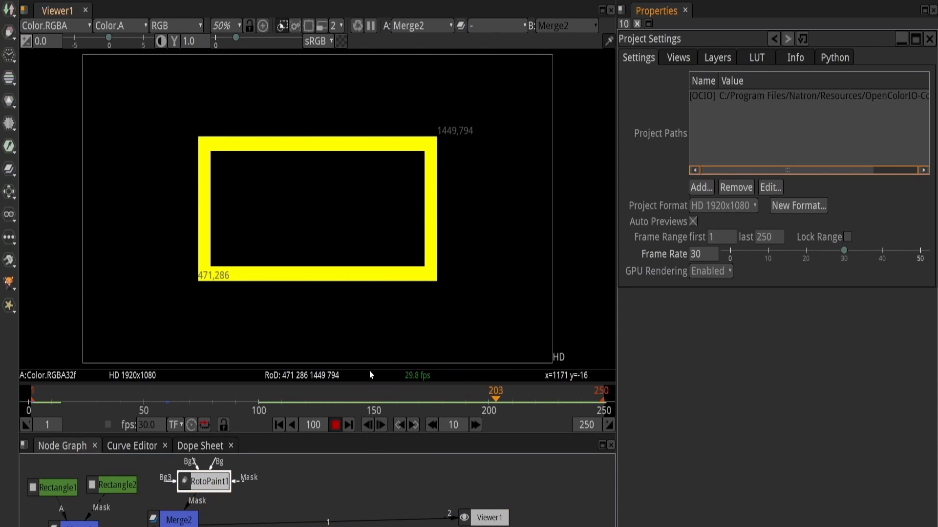
click(341, 426)
click(338, 425)
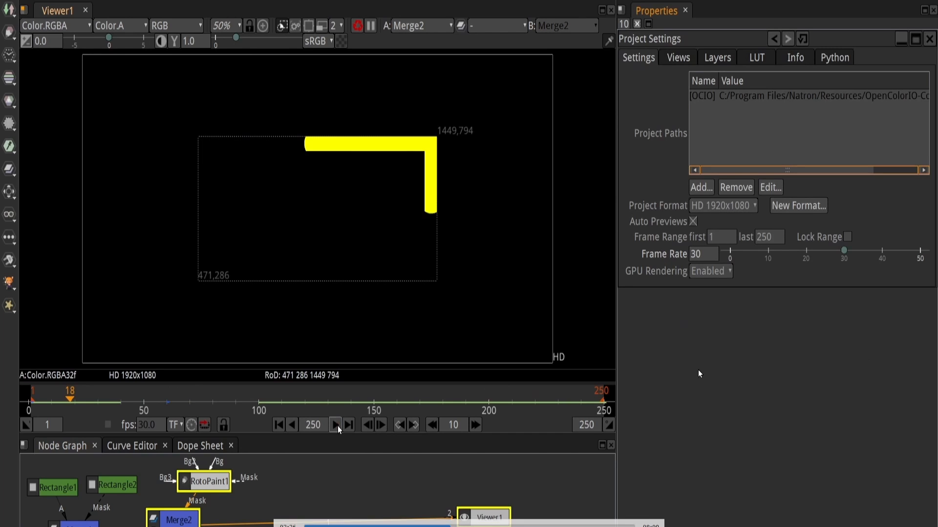
key(alt+Tab)
key(alt+Tab)
key(alt+Tab)
key(alt+Tab)
key(alt+Tab)
key(alt+Tab)
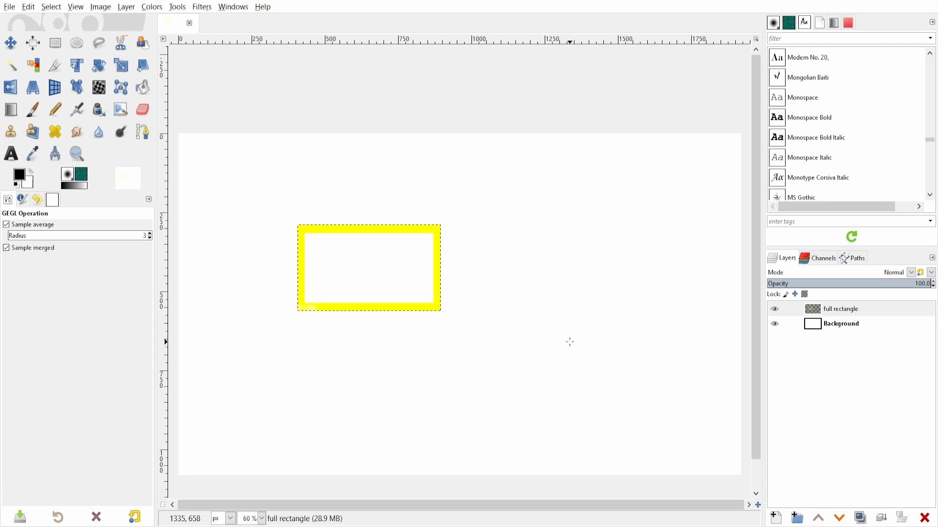
Paste the captured frame 18 image as a new layer and name the layer 1
key(ctrl+v)
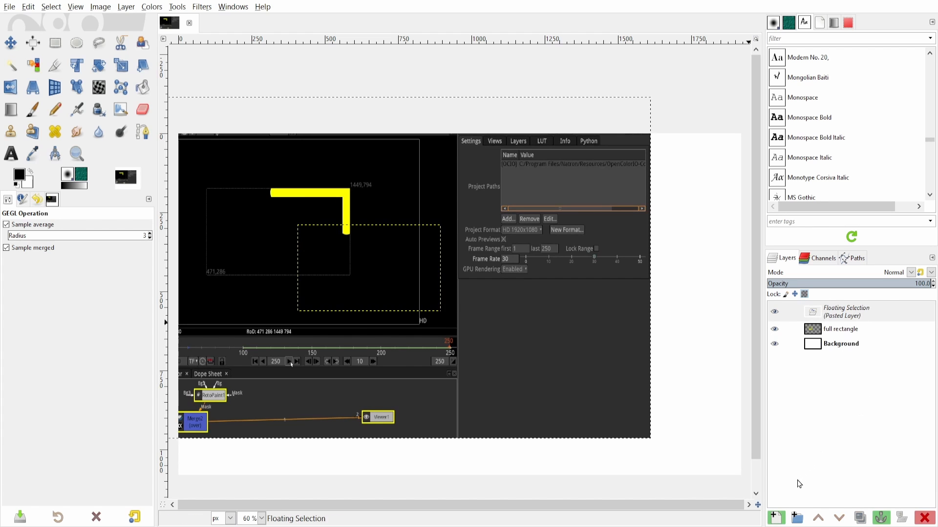
click(776, 518)
double_click(869, 317)
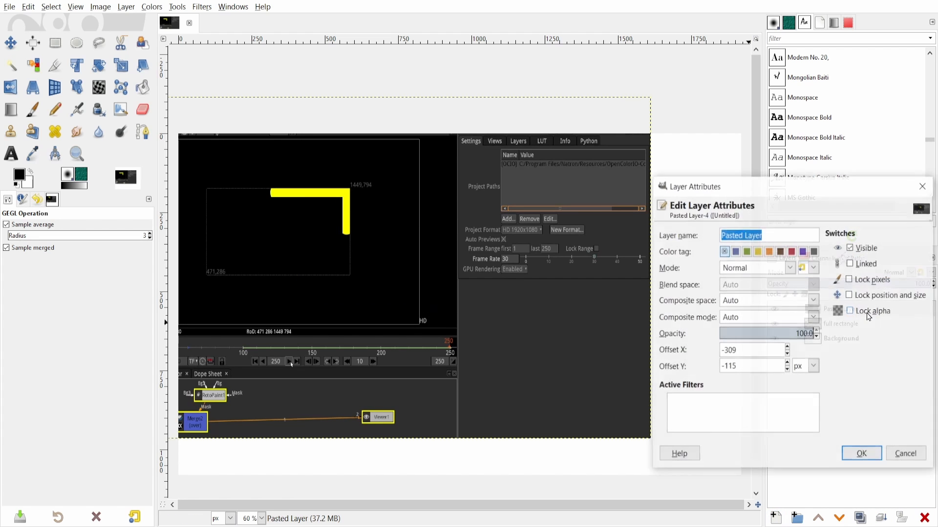
text(1)
key(Return)
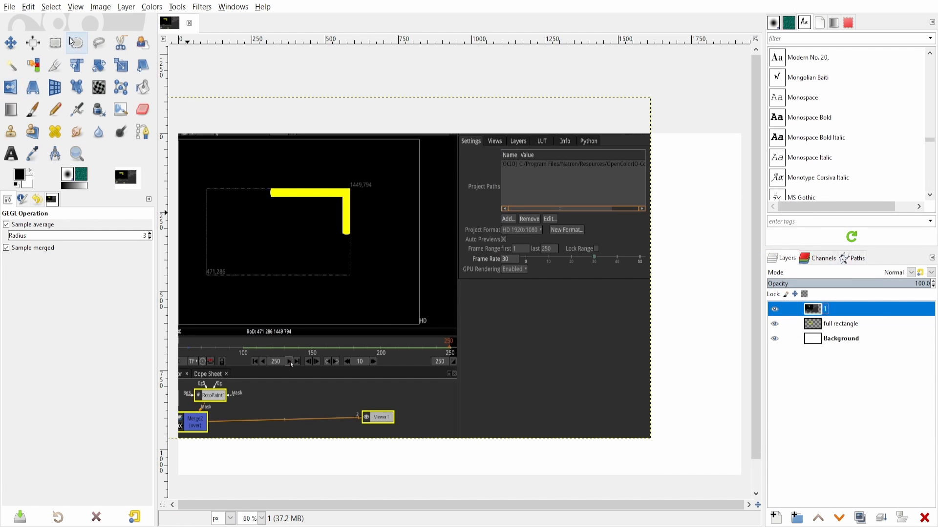
Crop layer 1 to the dotted bounds around the partly drawn yellow outline, about 491 × 273 px
click(55, 65)
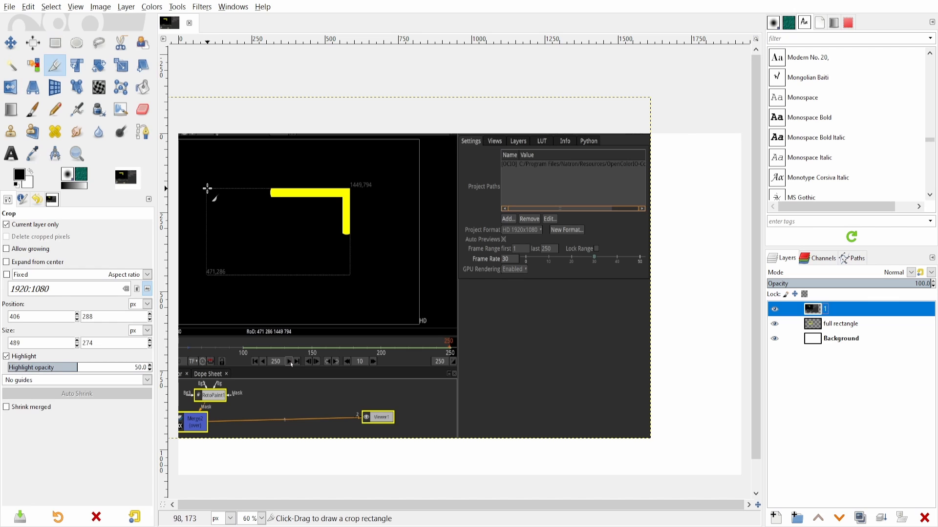
drag(206, 189, 349, 272)
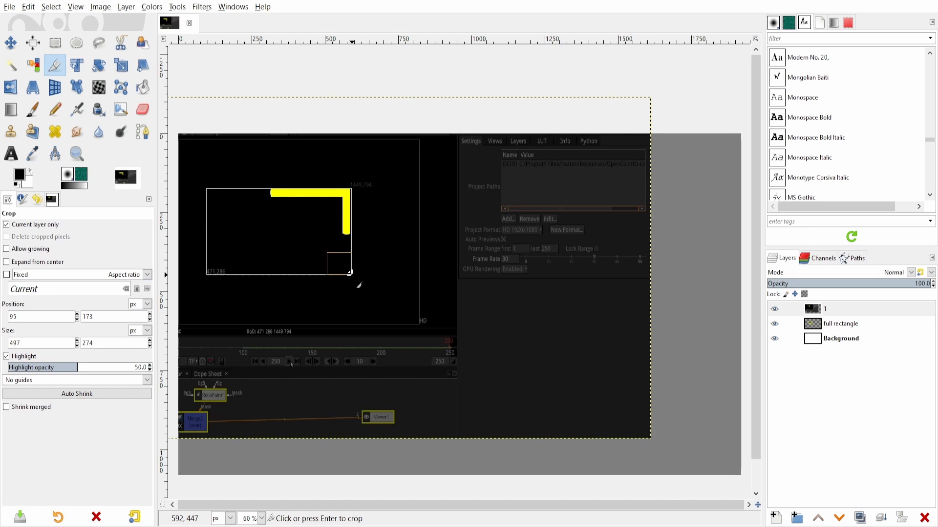
ctrl+scroll(247, 215, up, 4)
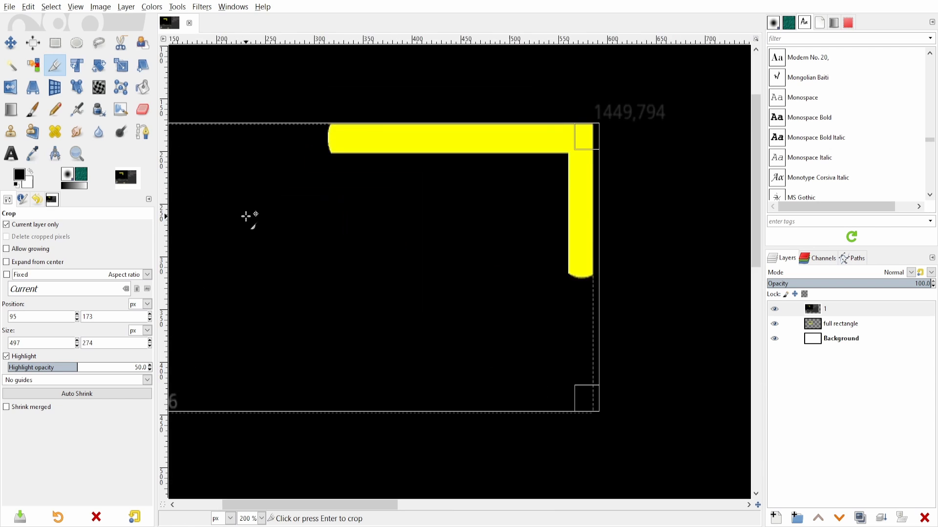
drag(585, 139, 580, 142)
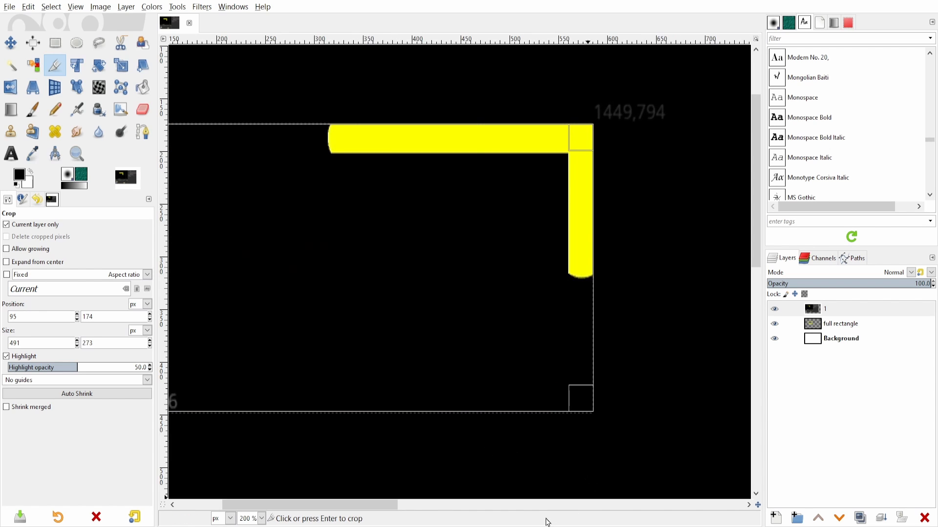
drag(382, 503, 338, 503)
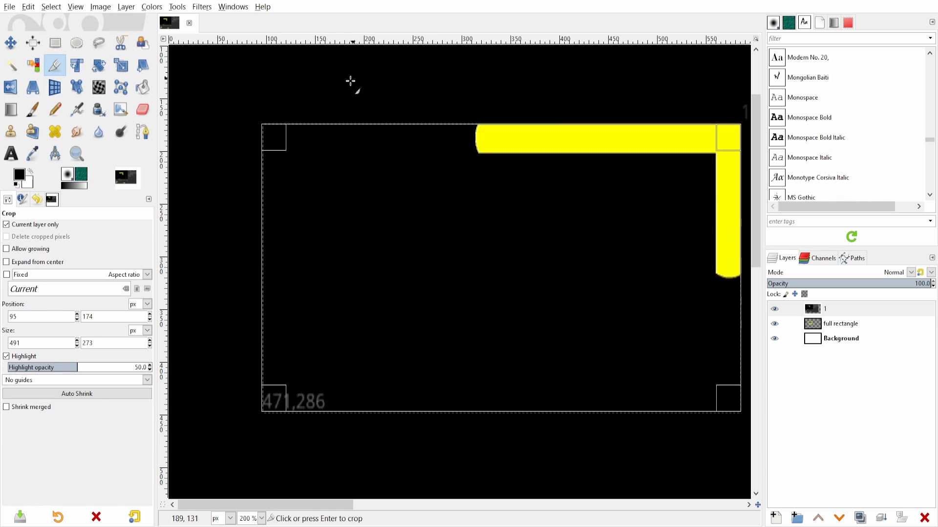
click(319, 211)
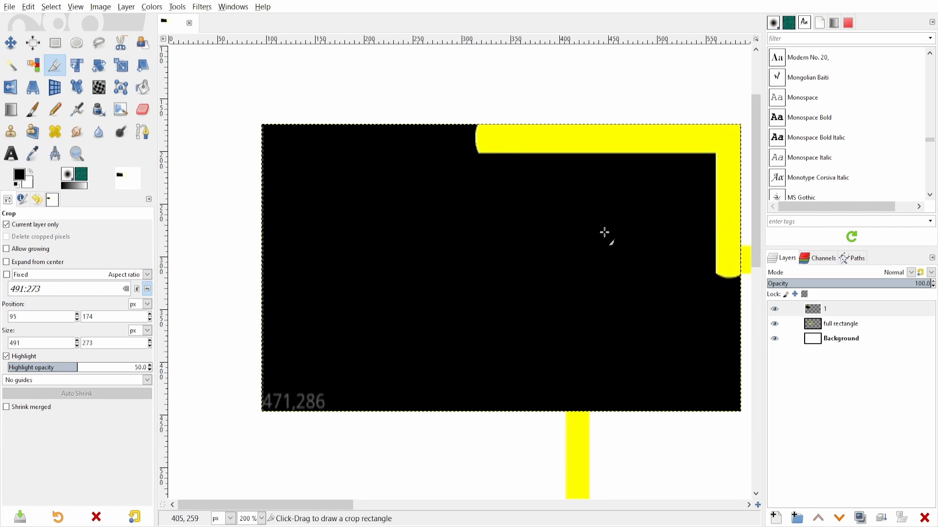
Open Color to Alpha for layer 1 and try to sample the black interior as the color to make transparent
click(152, 7)
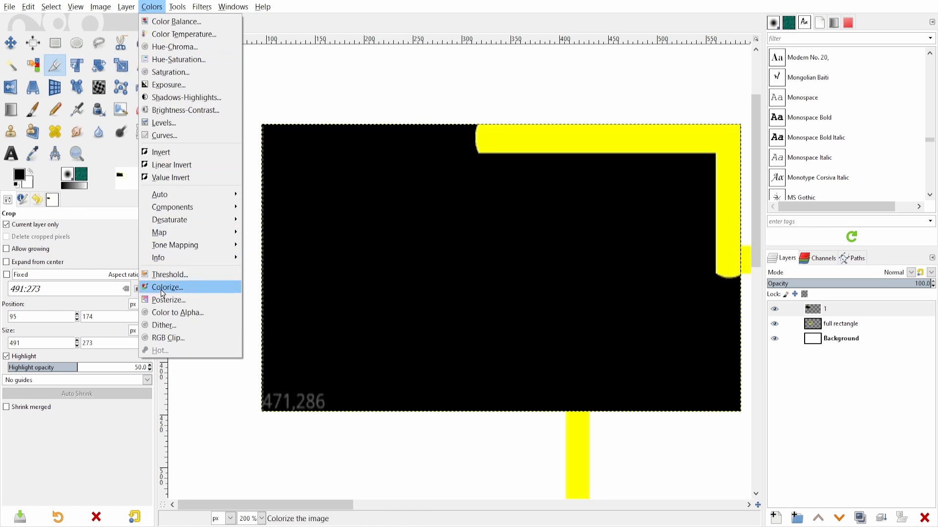
click(166, 313)
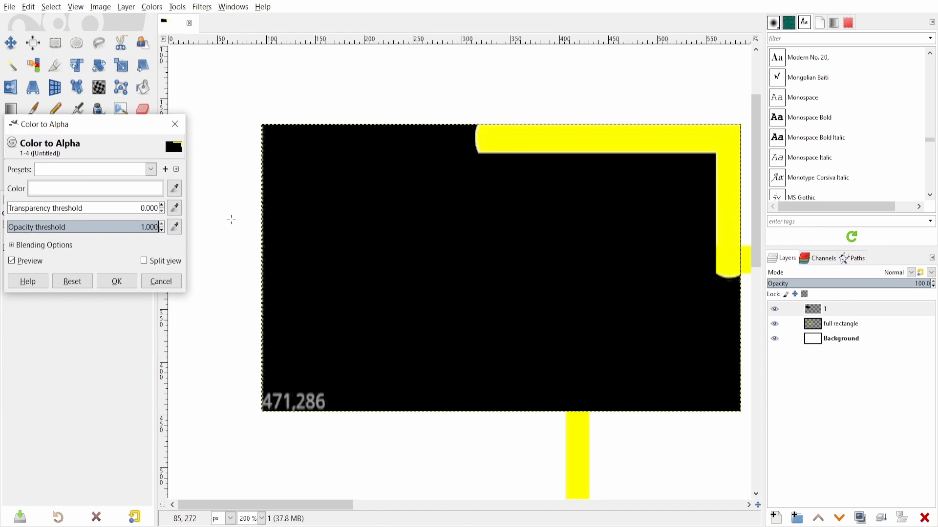
click(174, 188)
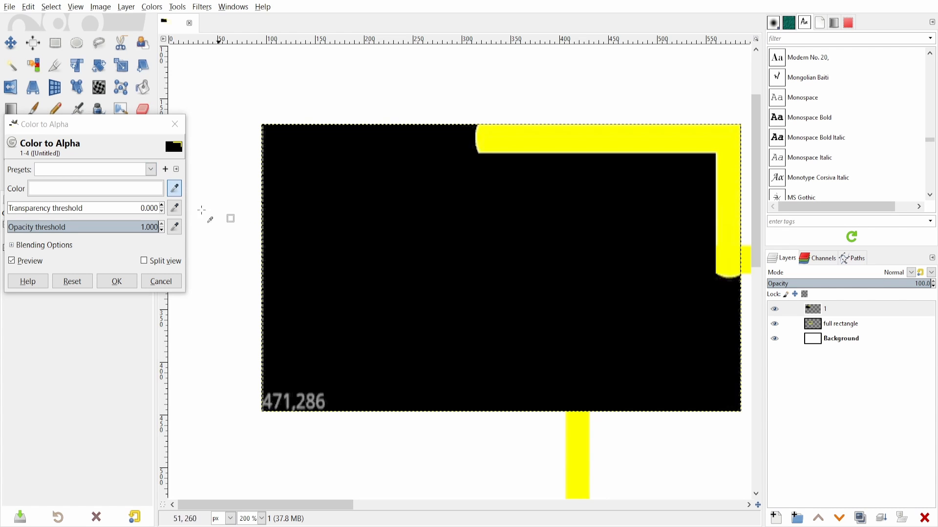
click(175, 190)
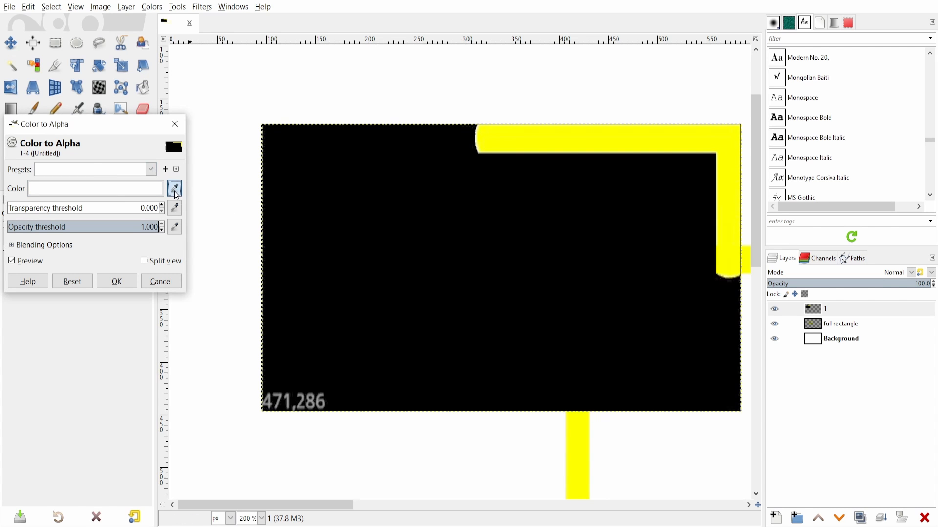
click(375, 261)
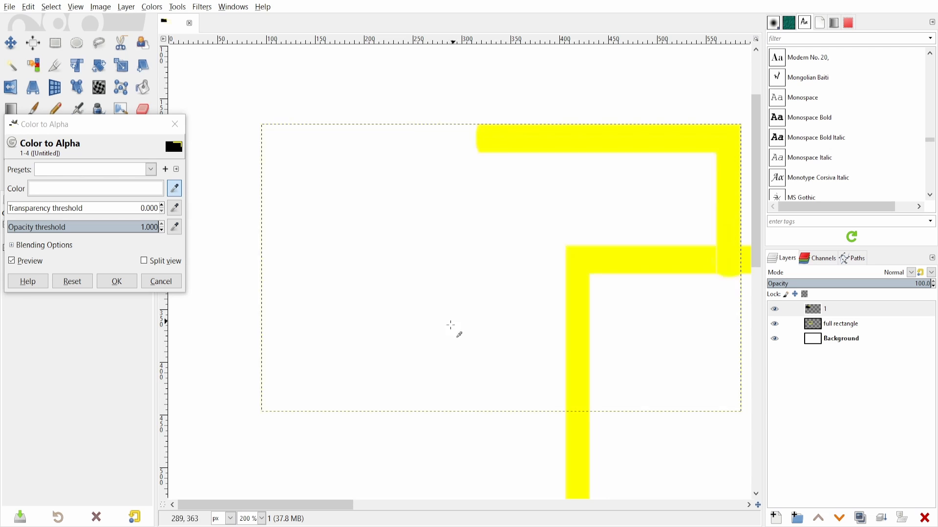
Choose black (000000) as the color to make transparent and apply Color to Alpha to layer 1
click(121, 189)
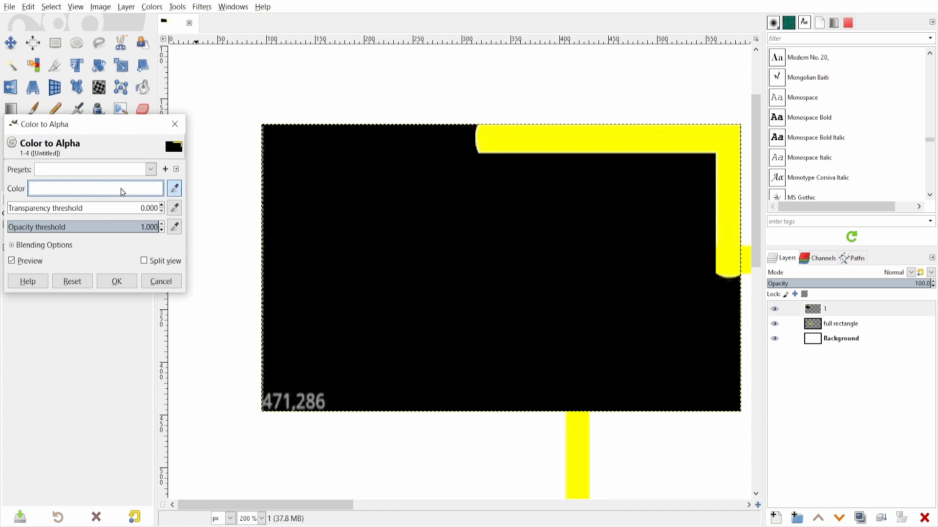
click(140, 263)
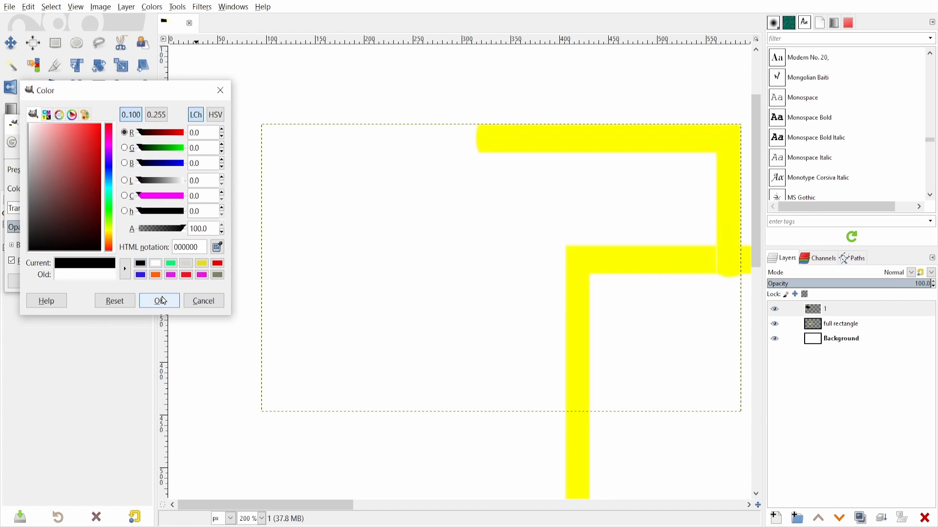
click(160, 301)
click(117, 281)
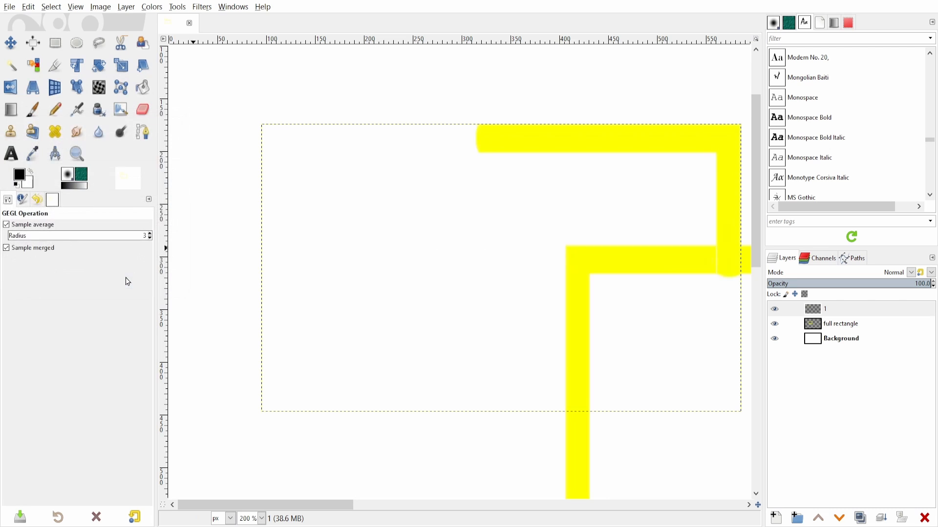
Set the view to 60% and move layer 1 to the empty canvas area right of the full rectangle
key(1)
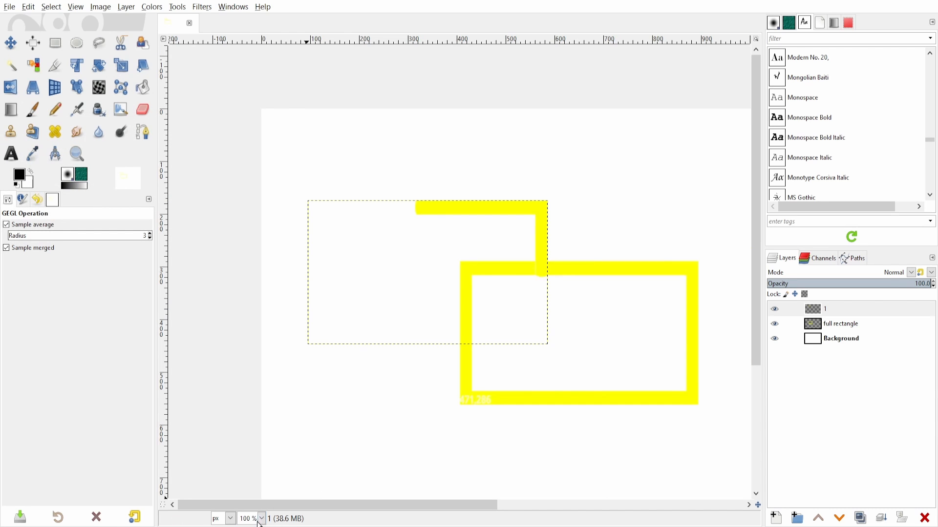
text(60)
key(Return)
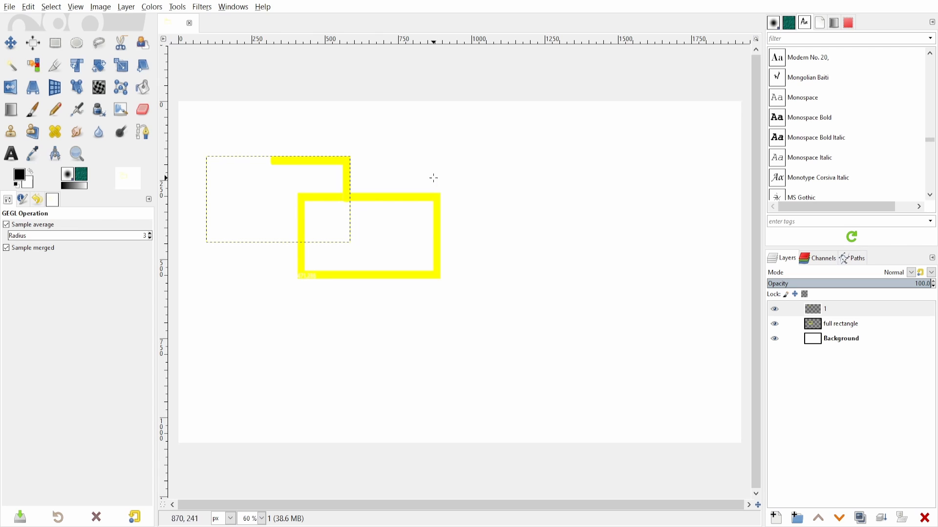
key(m)
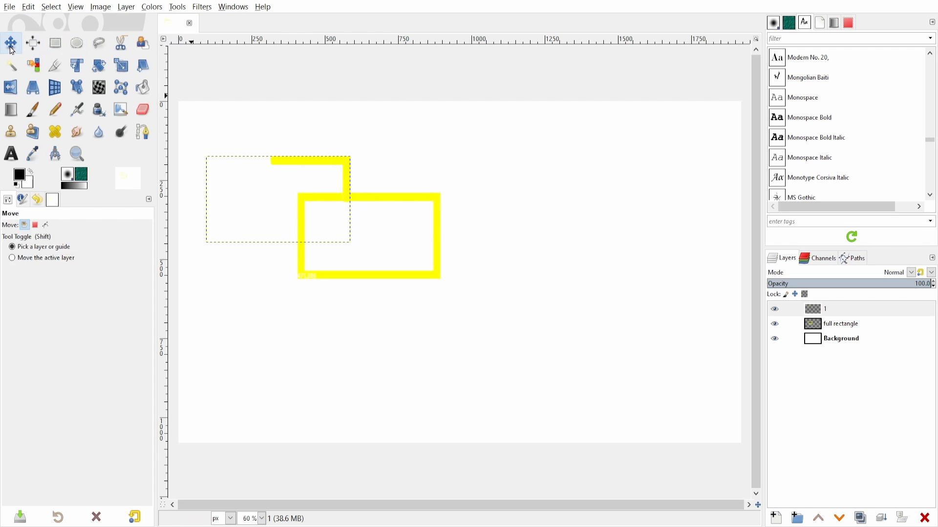
drag(299, 160, 590, 189)
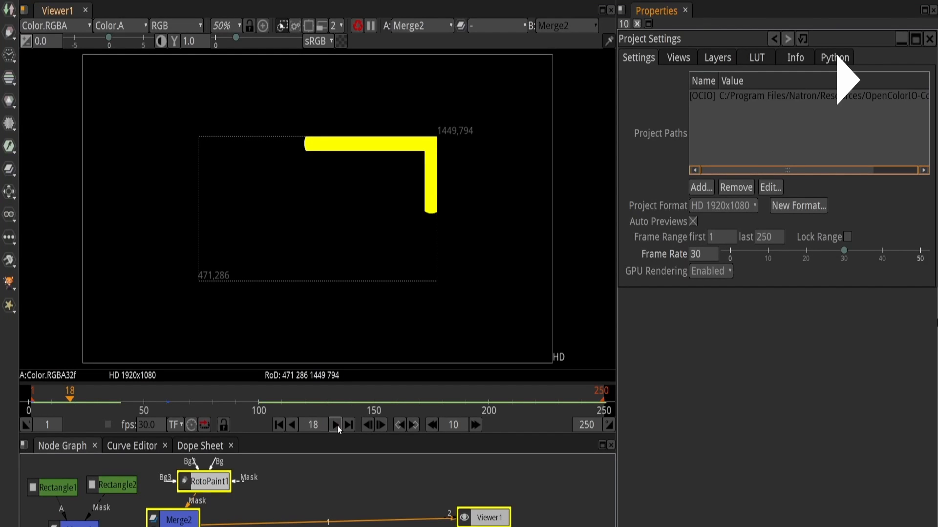
Switch to the Natron tutorial video, restart the outline animation and advance it to frame 40, and return to GIMP
click(337, 426)
click(280, 426)
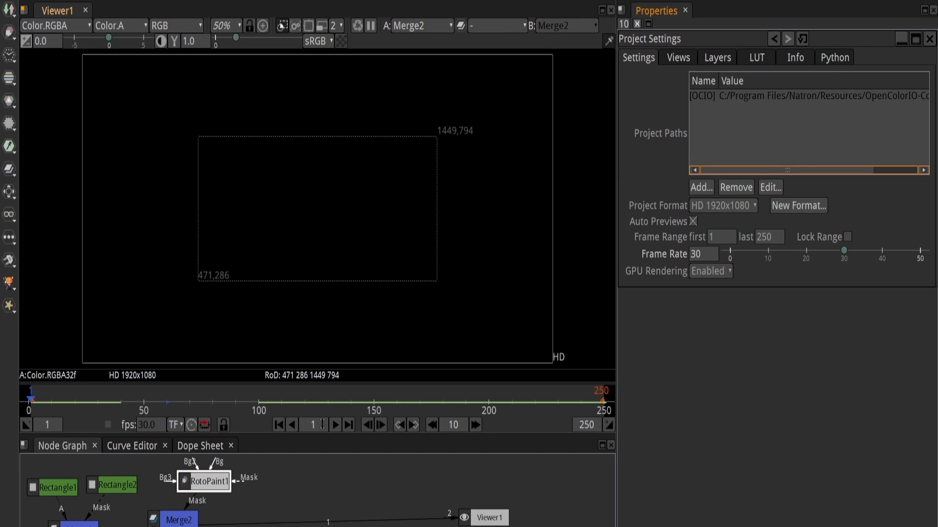
key(Right)
key(Right)
key(Right)
key(Right)
key(Right)
key(Right)
key(Right)
key(Right)
key(Right)
key(Right)
key(Right)
key(Right)
key(Right)
key(Right)
key(Right)
key(Right)
key(Right)
key(Right)
key(Right)
key(Right)
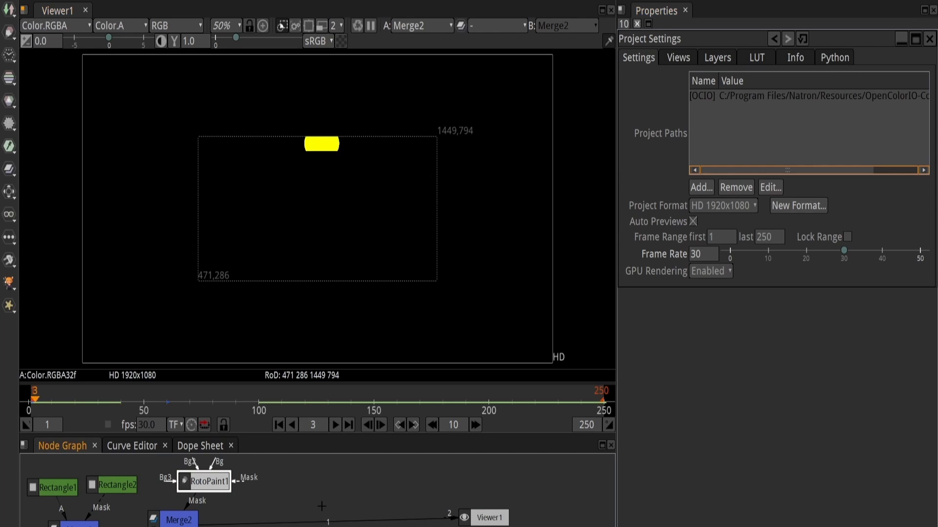
key(l)
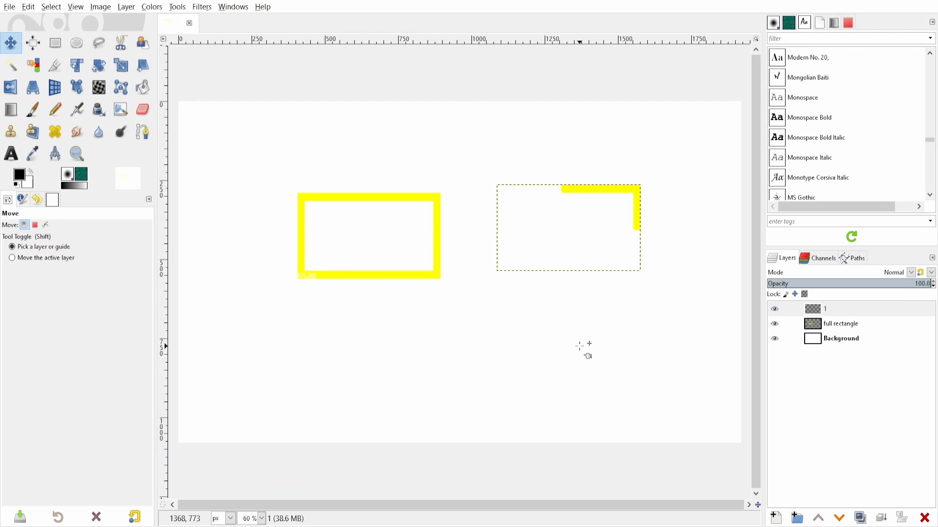
Paste the captured frame 40 image as a new layer and name the layer 3
click(790, 377)
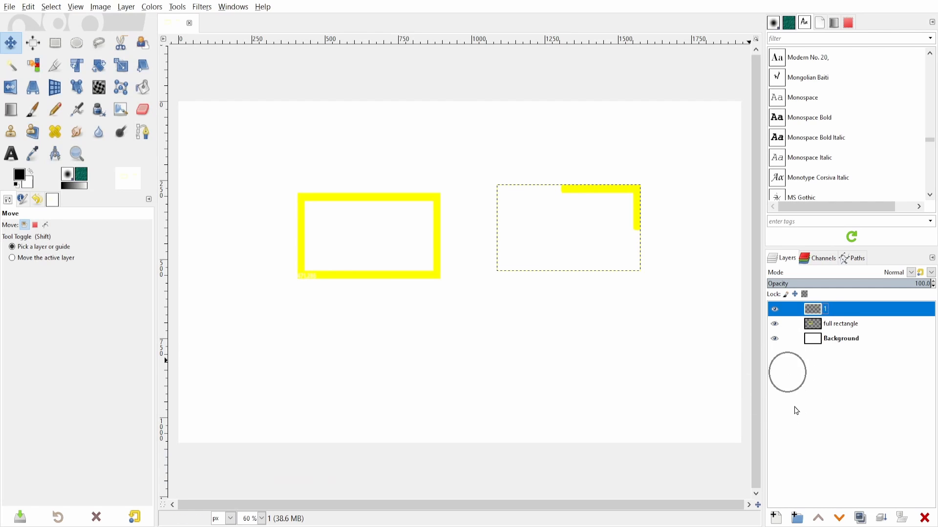
key(ctrl+v)
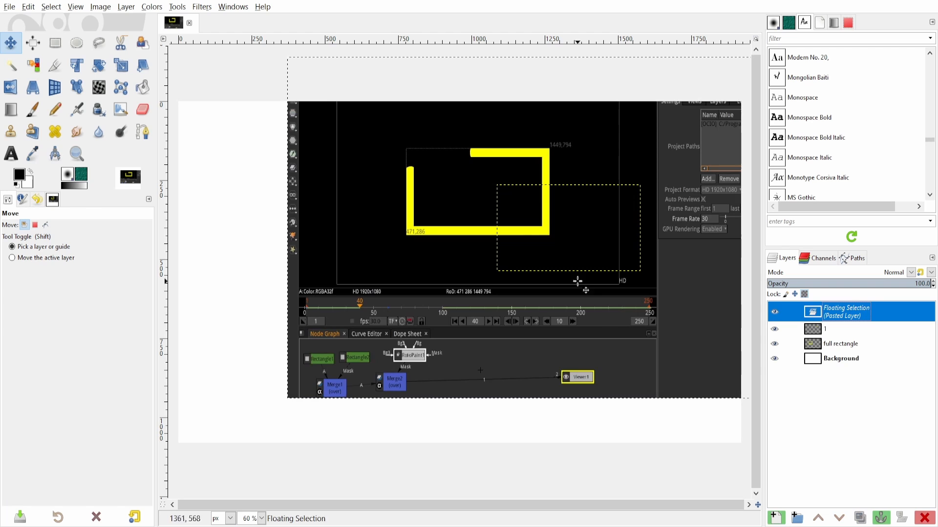
double_click(850, 313)
text(3)
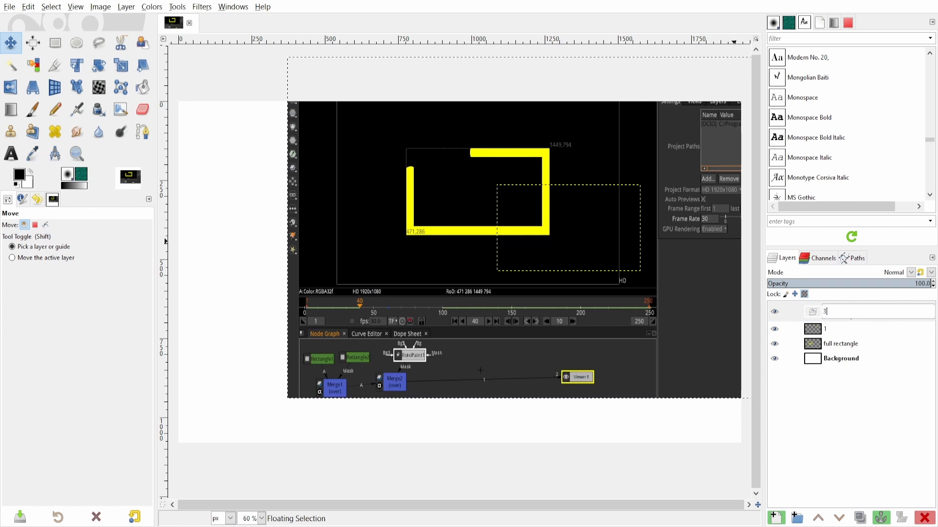
key(Return)
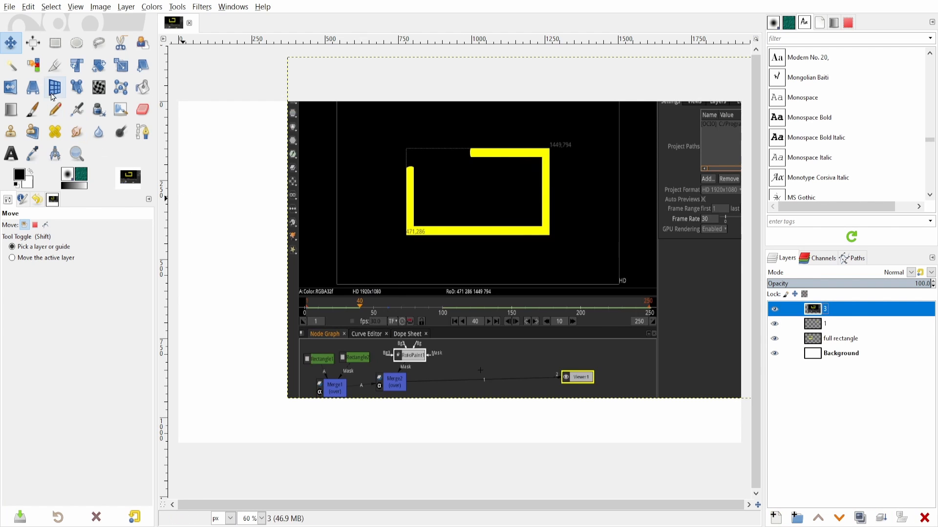
Crop layer 3 tightly to the bounds of the nearly complete yellow outline, about 488 × 274 px
key(shift+c)
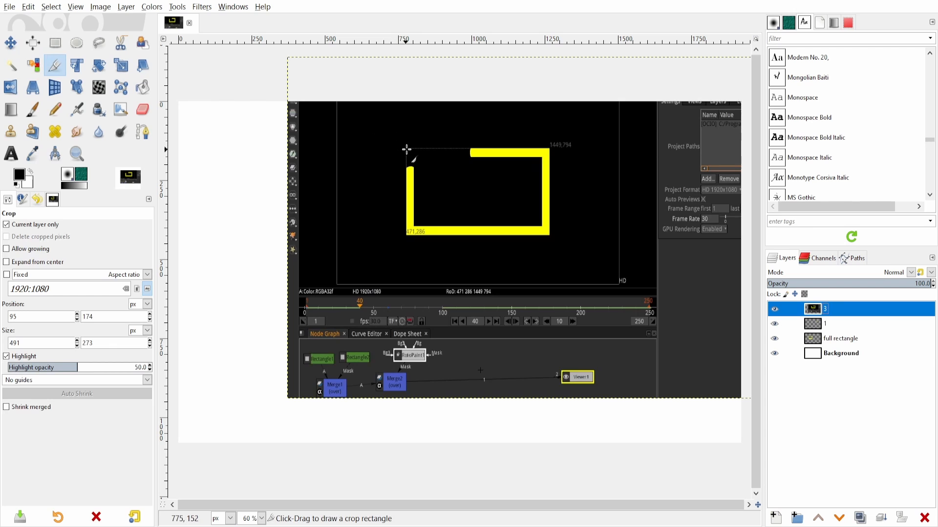
drag(408, 149, 550, 236)
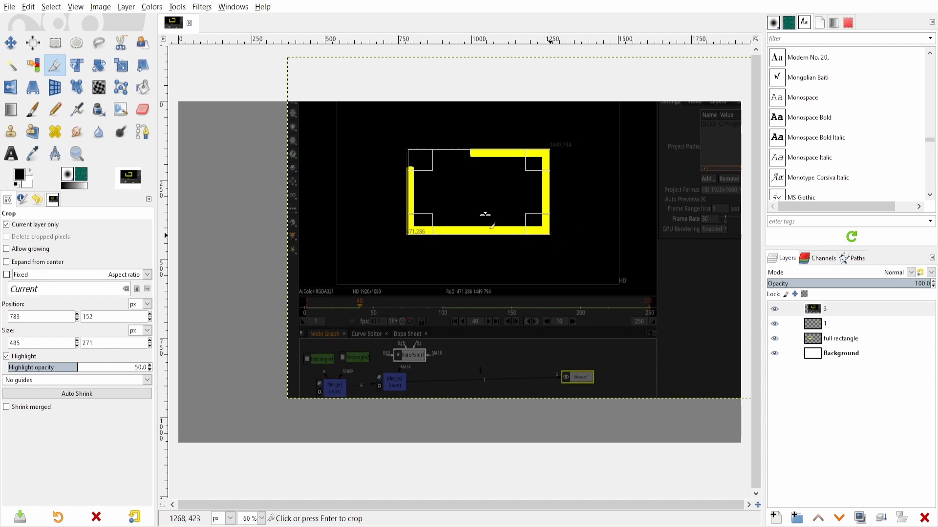
scroll(402, 183, up, 5)
drag(460, 419, 442, 433)
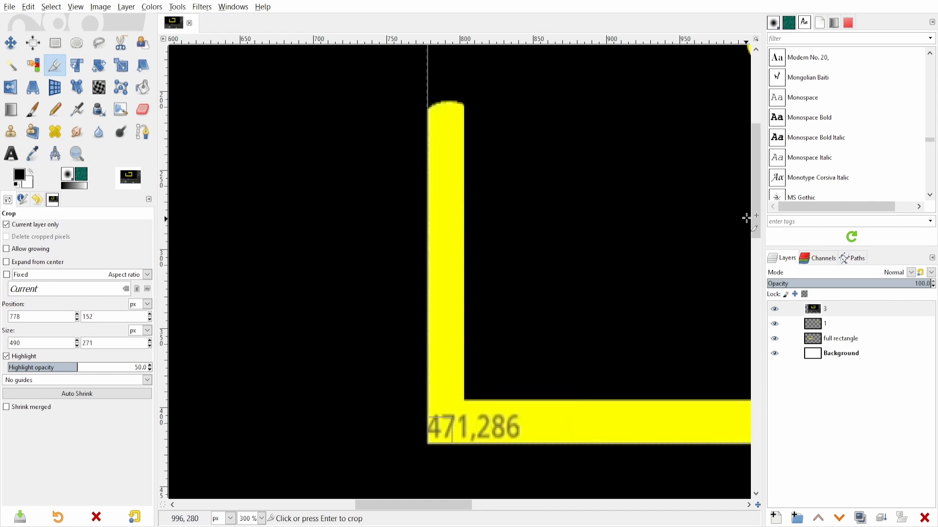
drag(754, 213, 754, 149)
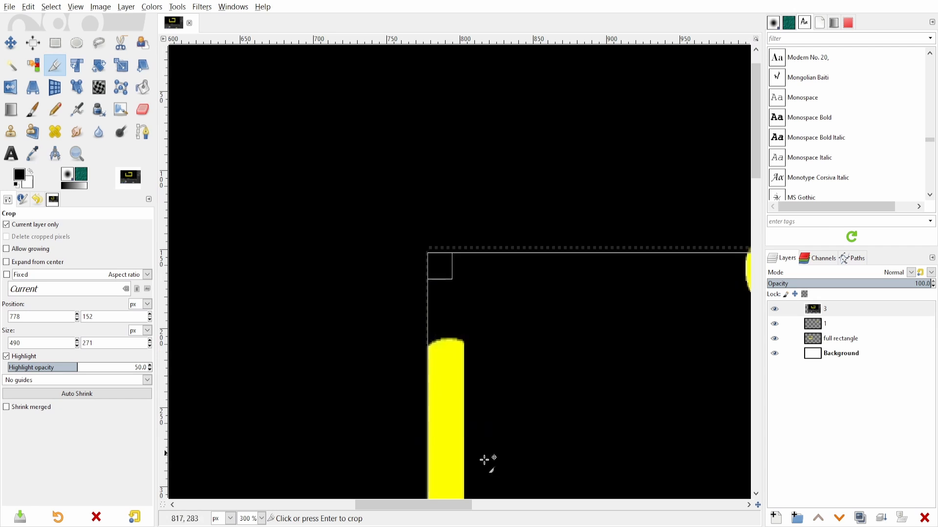
drag(372, 512, 488, 391)
drag(479, 272, 482, 267)
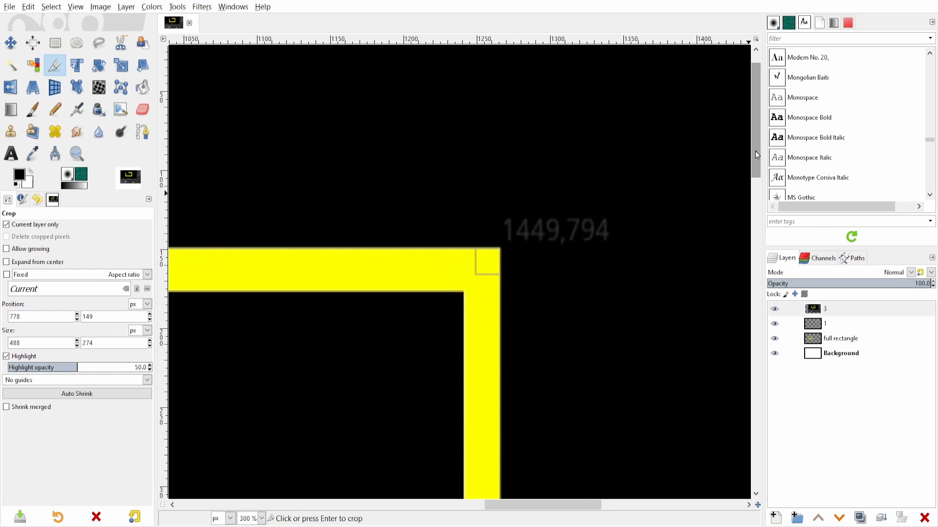
drag(755, 151, 752, 251)
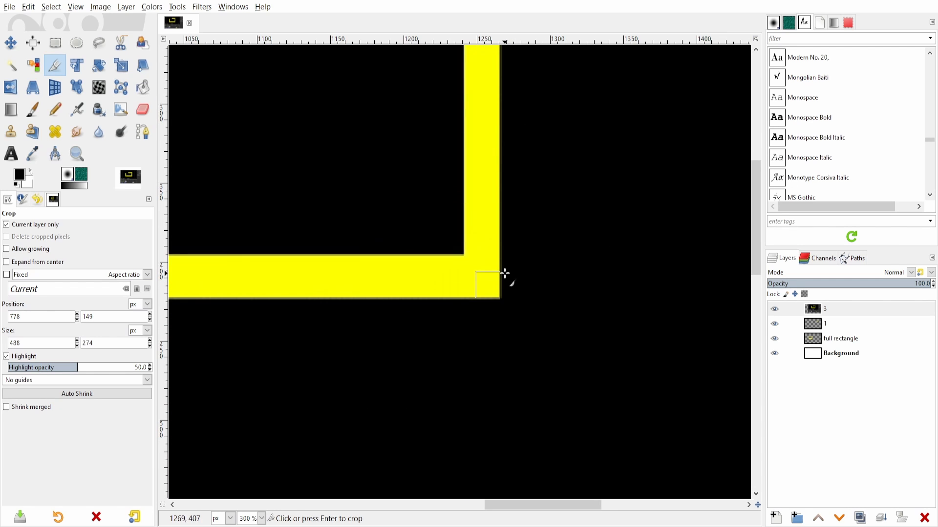
key(Return)
scroll(505, 274, down, 5)
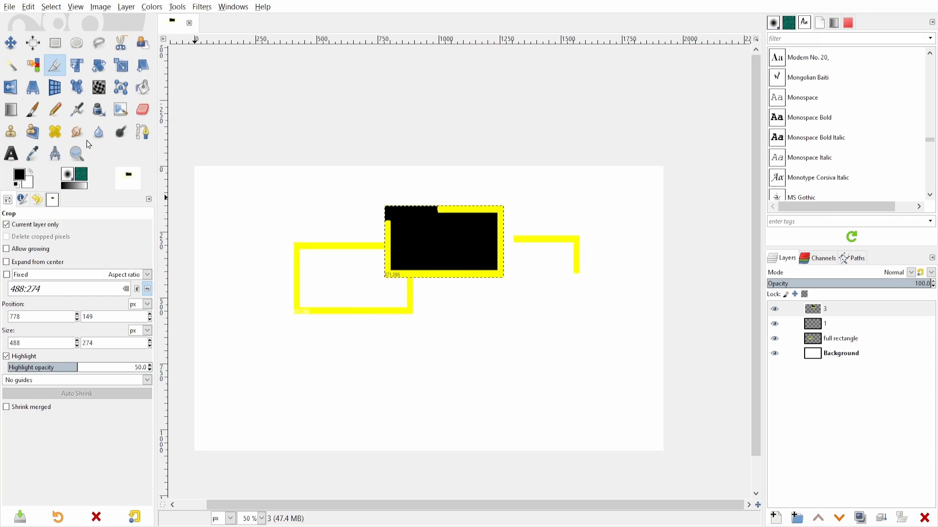
Make the black fill of layer 3 transparent with Color to Alpha, using black (000000) as the color
click(140, 11)
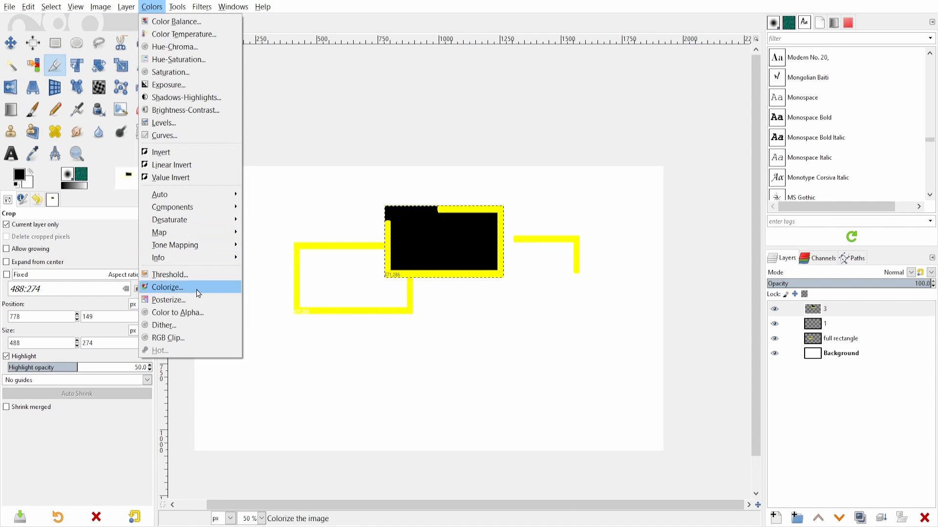
click(161, 312)
click(126, 190)
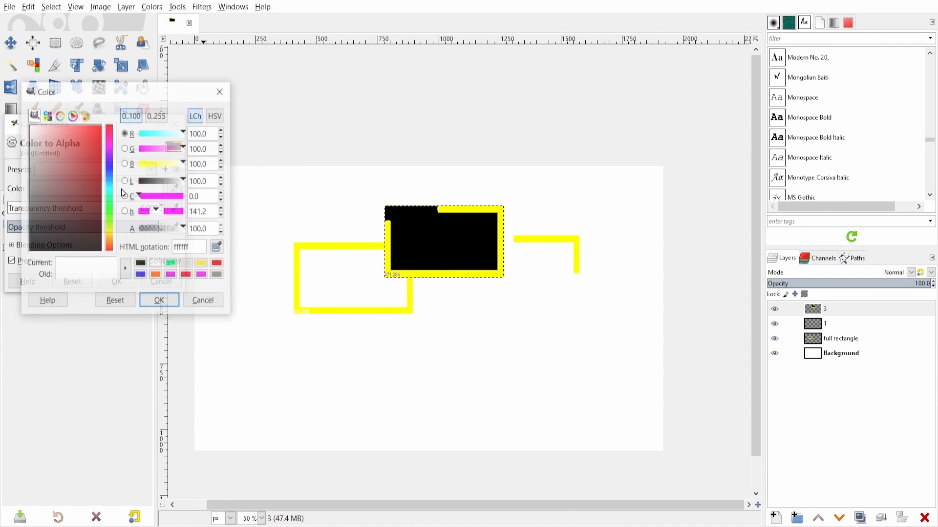
click(141, 264)
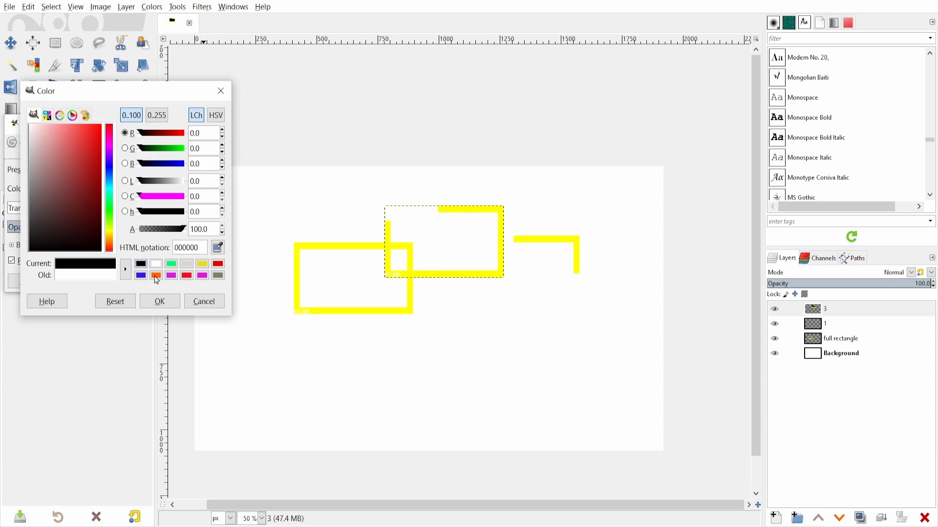
click(205, 302)
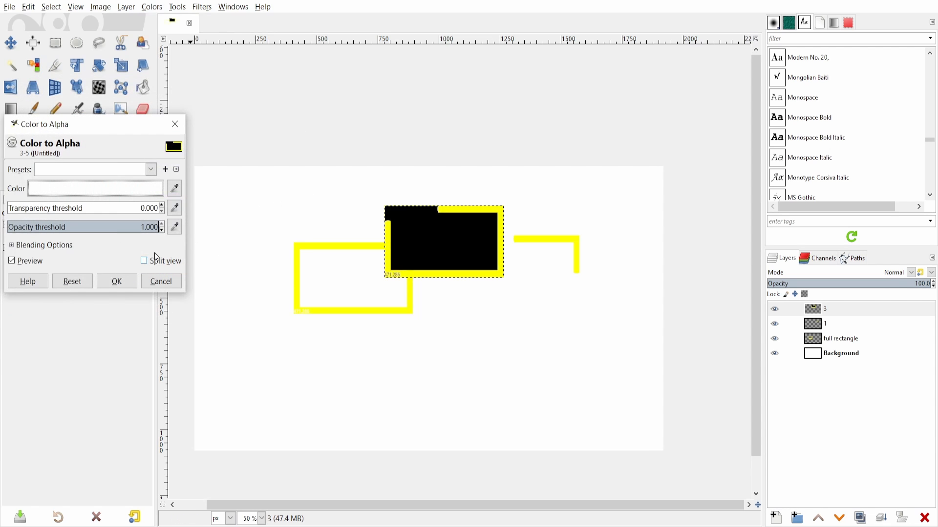
click(136, 193)
click(154, 267)
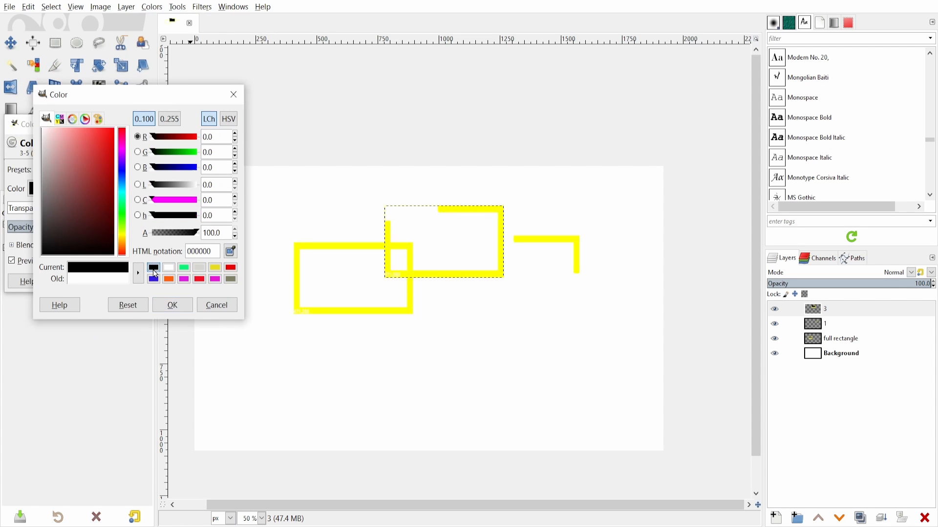
click(182, 305)
click(117, 282)
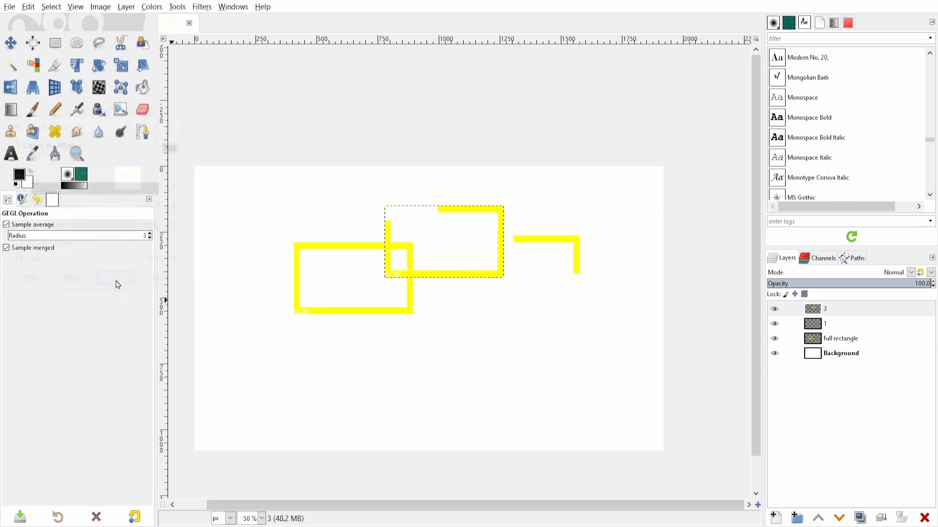
Rename layer 3 as 2 and move it to the empty area below and between the other two outlines
double_click(859, 309)
key(Return)
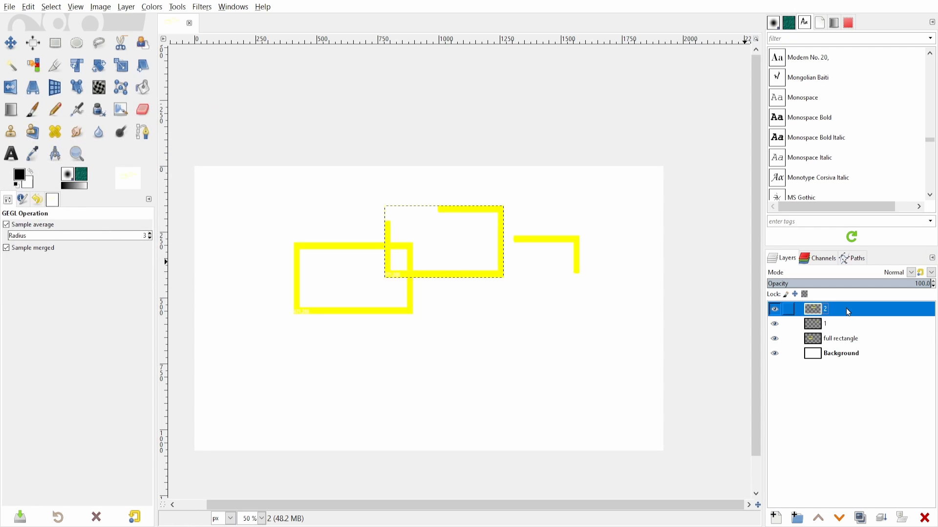
click(12, 43)
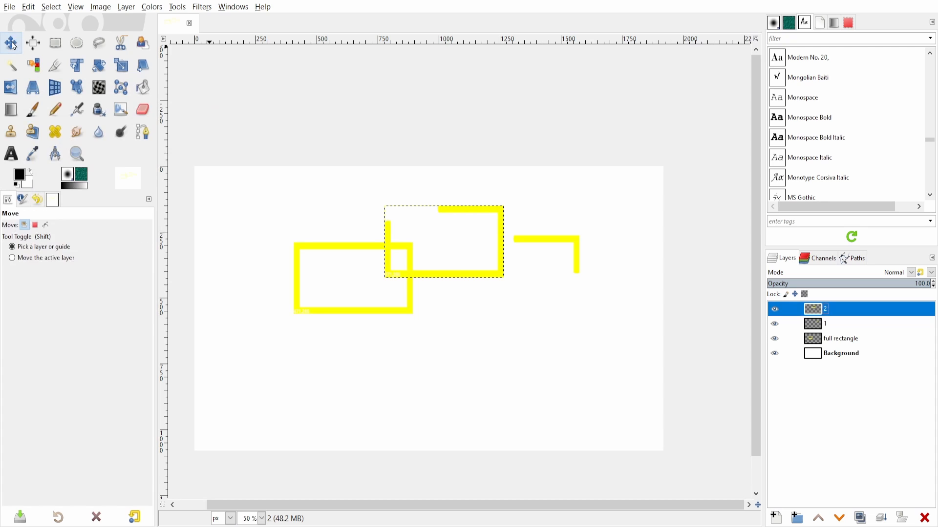
drag(464, 276, 501, 377)
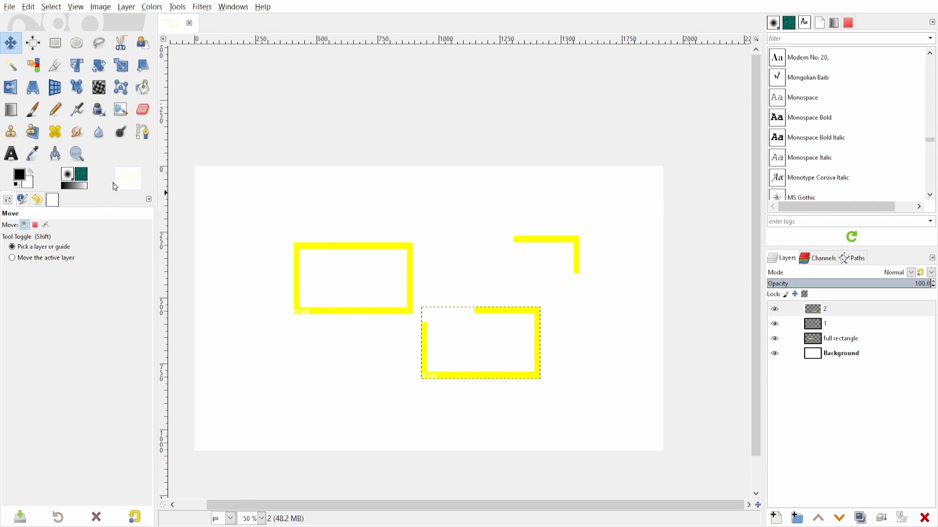
Fill the Background layer with the black foreground color
click(884, 359)
drag(20, 175, 287, 222)
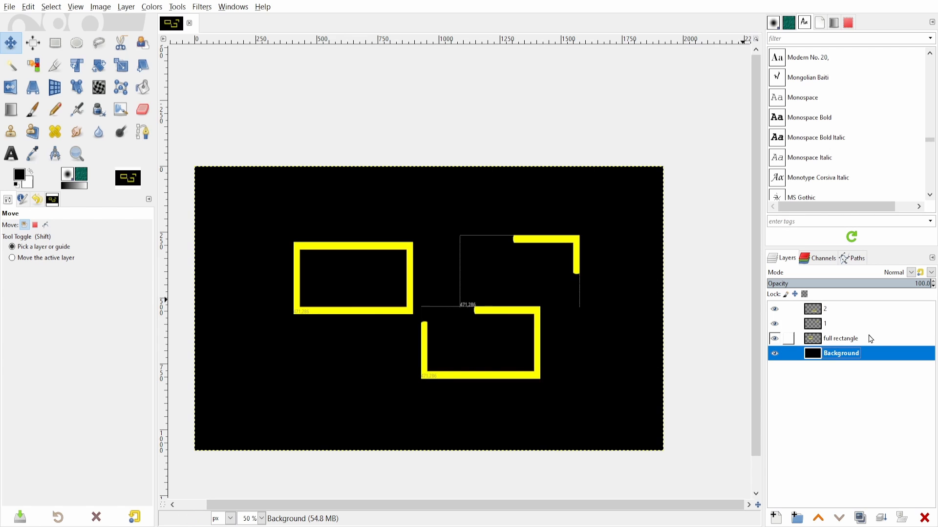
Move layer 1 to the left side of the canvas and the full rectangle layer to the right side
click(830, 324)
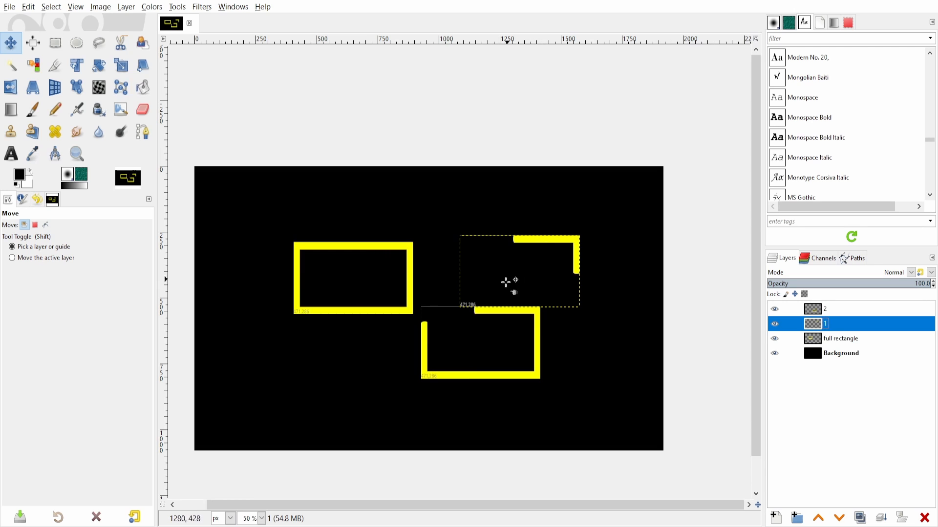
drag(534, 251, 276, 281)
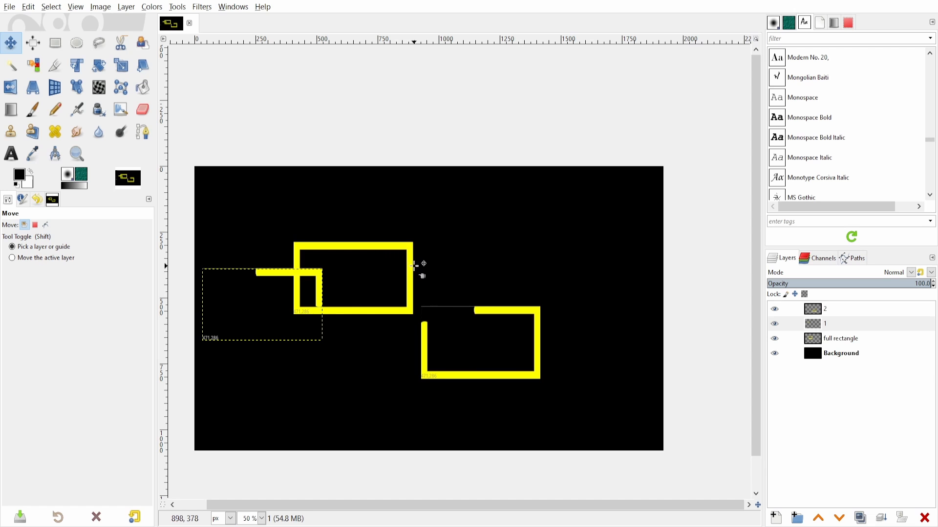
drag(410, 265, 634, 291)
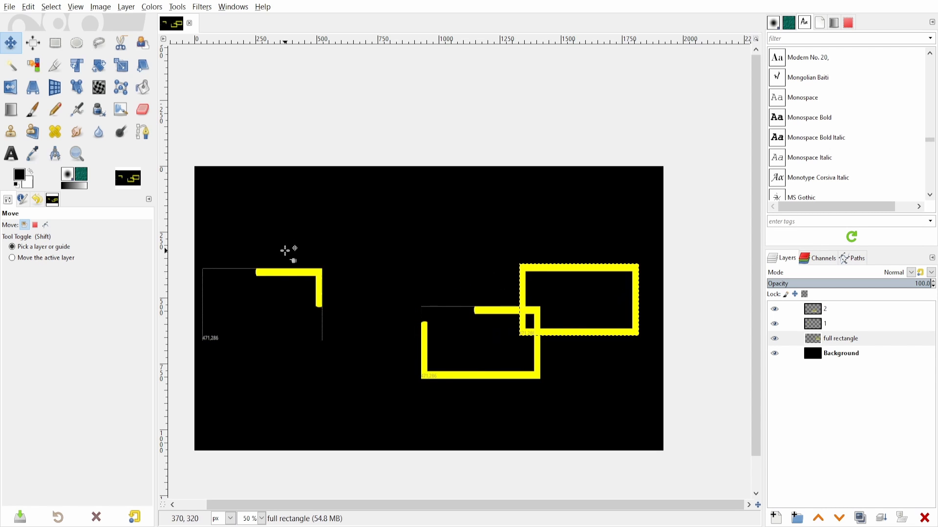
Add a horizontal guide and align it exactly with the top edge of layer 1's yellow stroke
scroll(287, 251, up, 1)
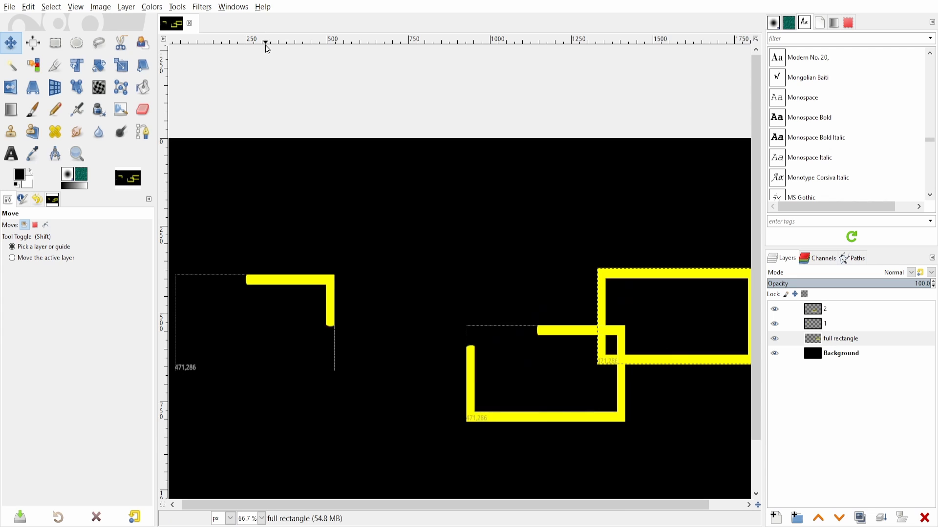
drag(267, 47, 309, 276)
scroll(309, 276, up, 6)
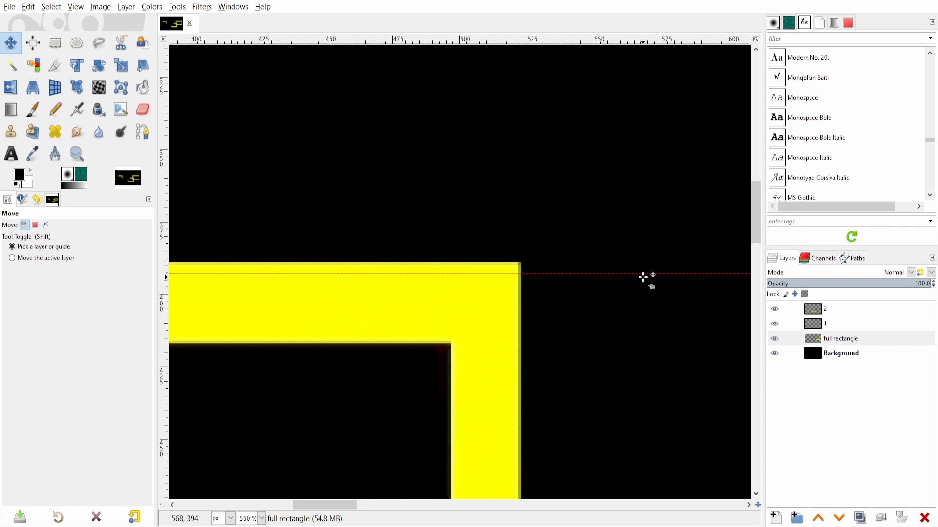
drag(644, 274, 643, 263)
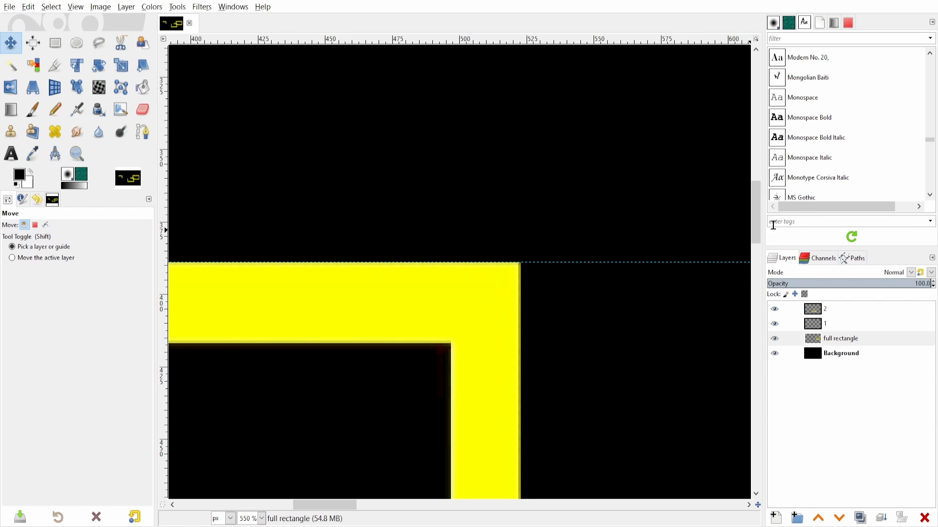
drag(758, 230, 722, 239)
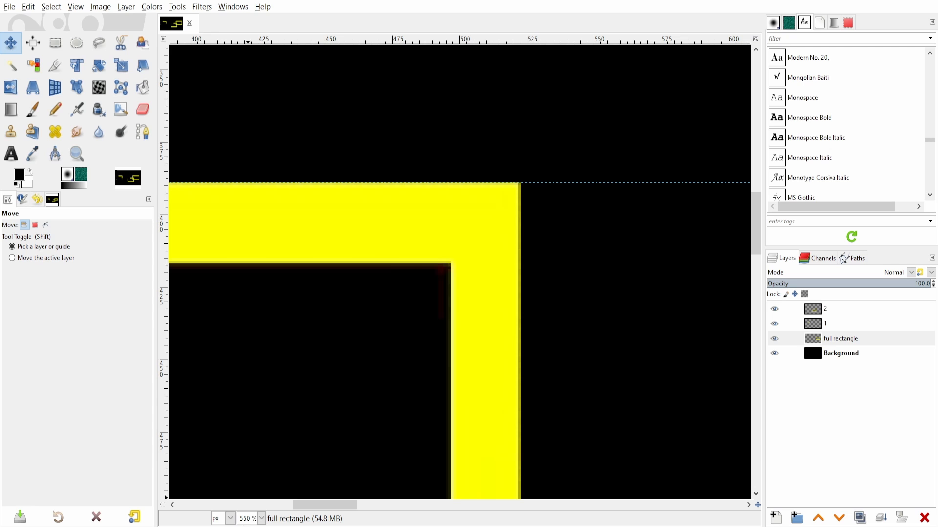
Set the view to 60% and move layer 2 and the full rectangle so their top edges sit on the guide, in a row beside layer 1
text(60)
key(Return)
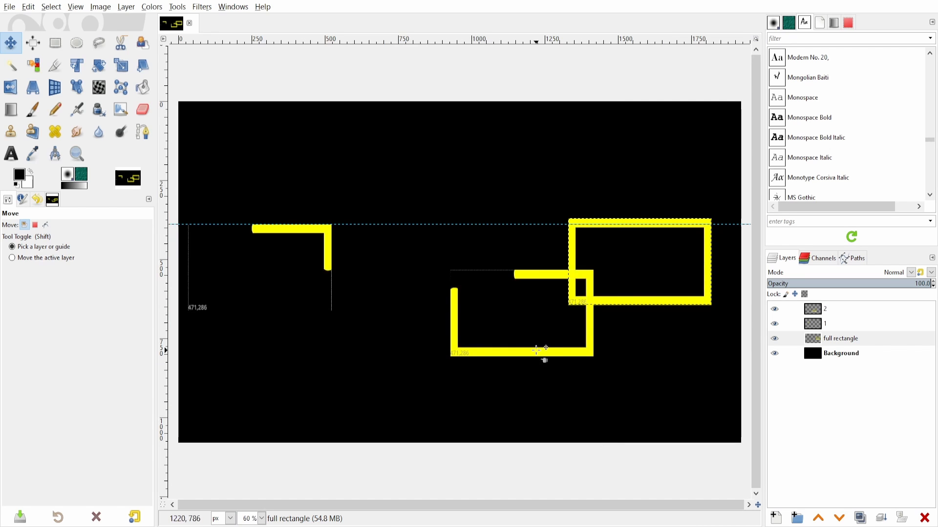
drag(532, 360, 525, 353)
key(ctrl+z)
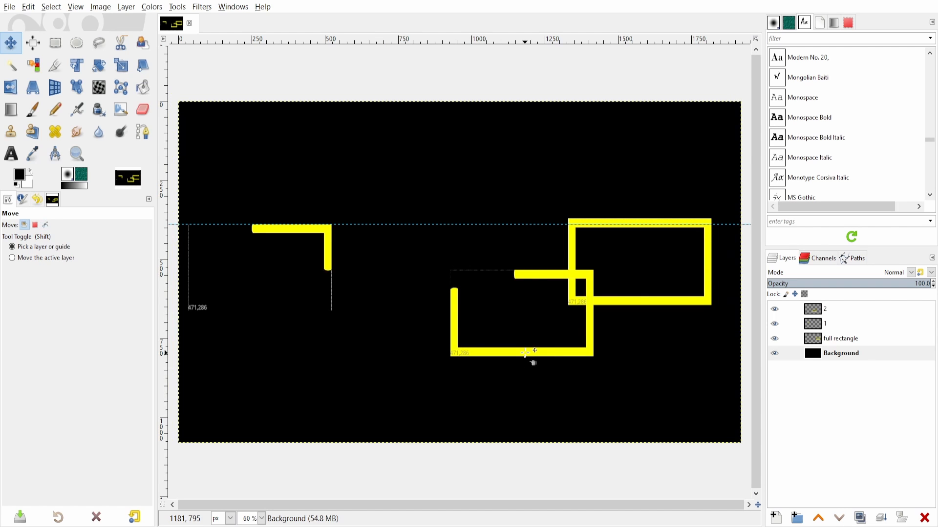
click(518, 355)
drag(518, 355, 463, 308)
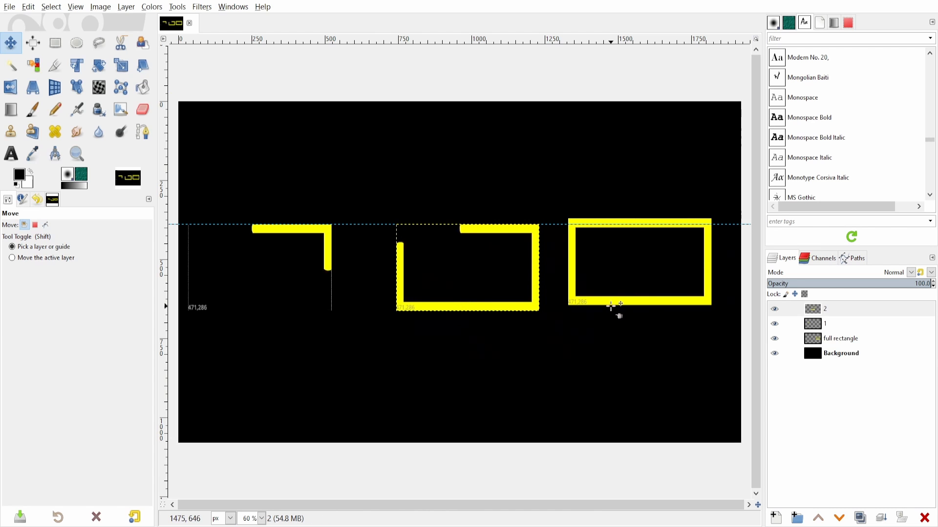
click(610, 307)
drag(611, 308, 620, 308)
key(ctrl+z)
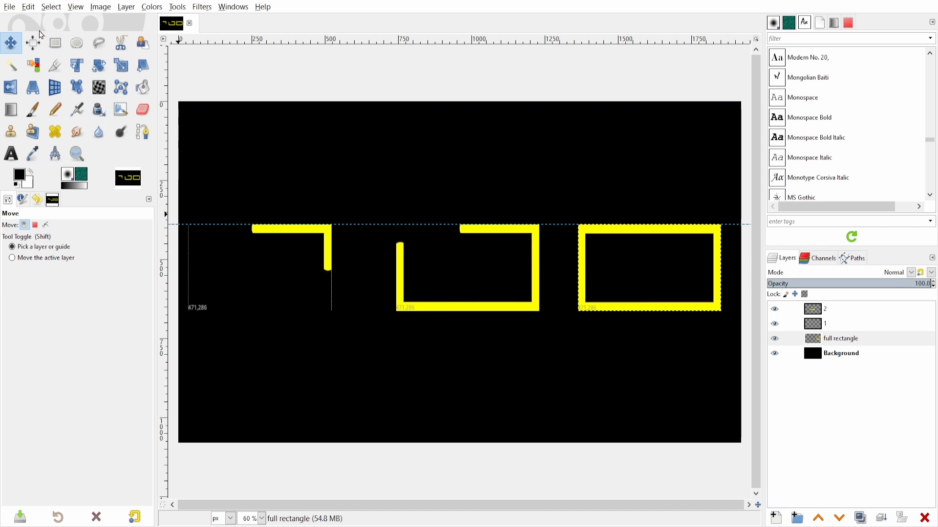
Crop layer 1 to about 286 × 179 px around its yellow corner stroke, removing the stray border lines and text
click(55, 66)
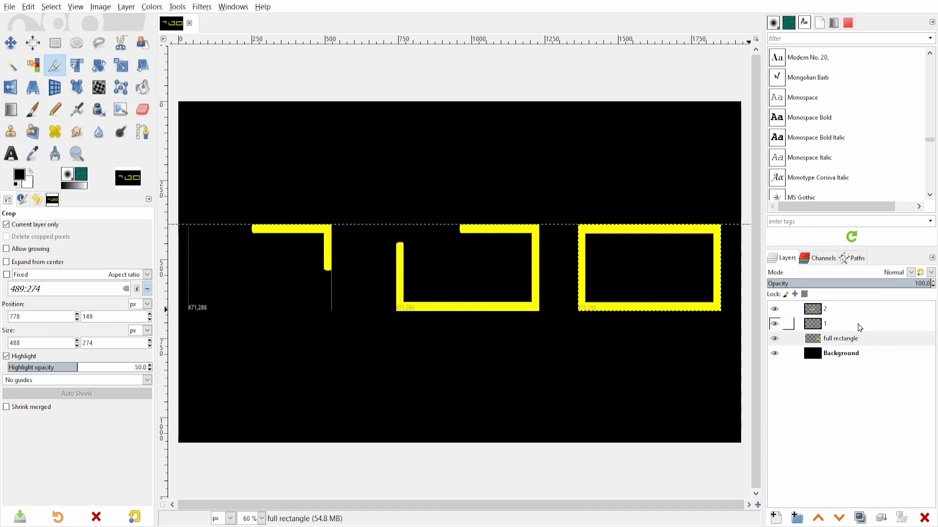
click(860, 326)
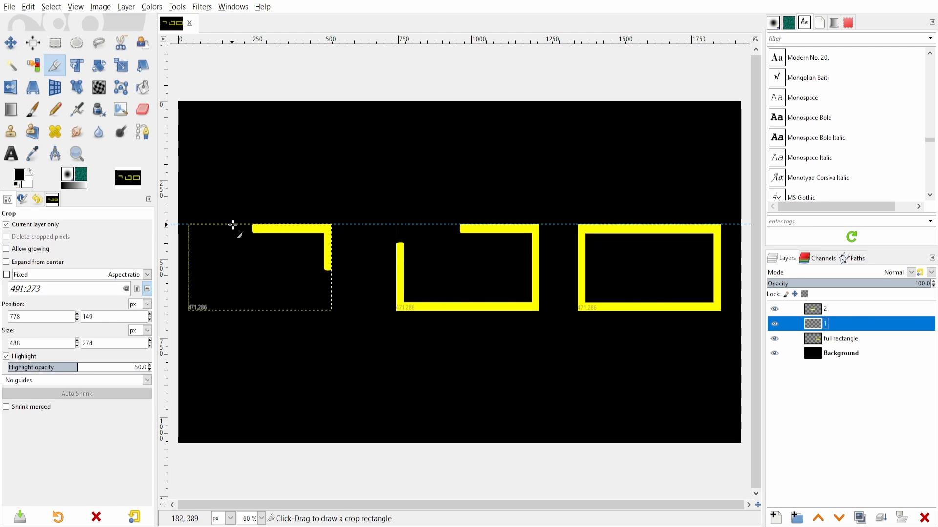
click(237, 224)
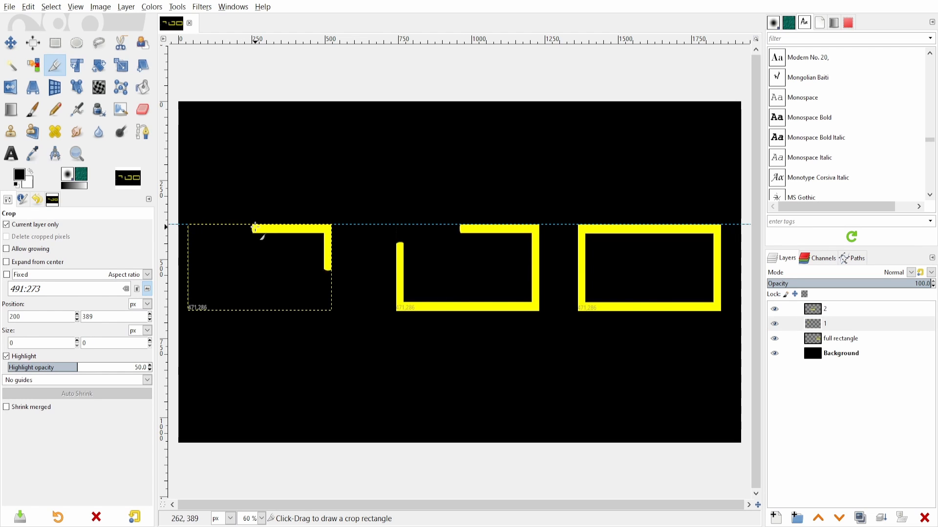
drag(248, 224, 351, 281)
key(Return)
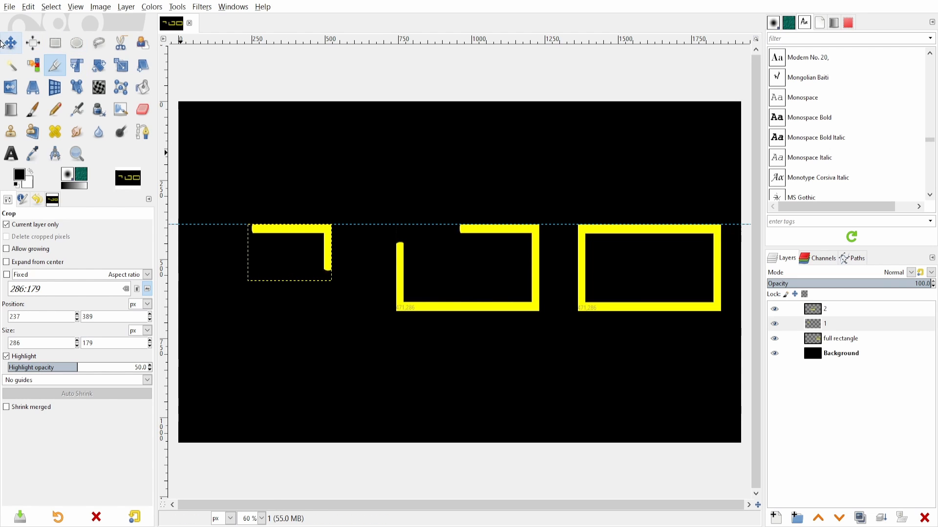
Shift layers 1 and 2 left along the guide to leave gaps between the three outlines
click(7, 44)
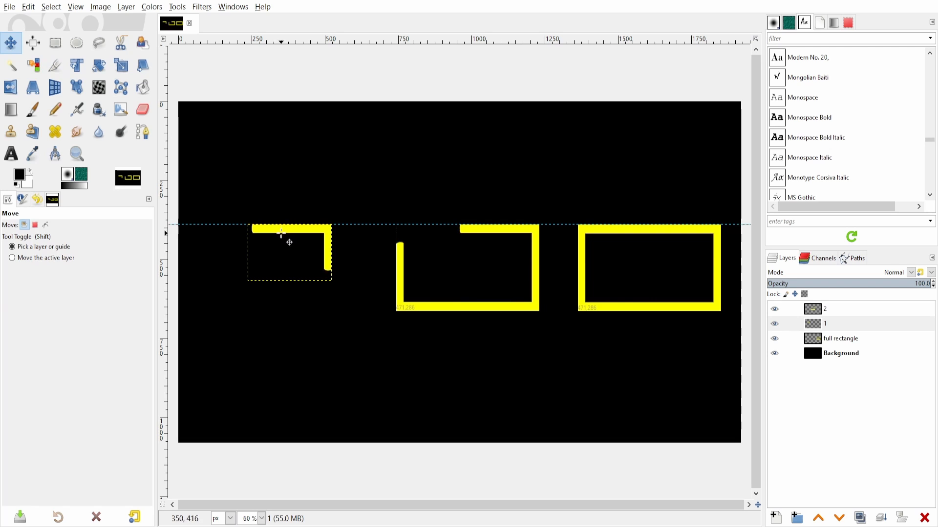
drag(281, 233, 238, 233)
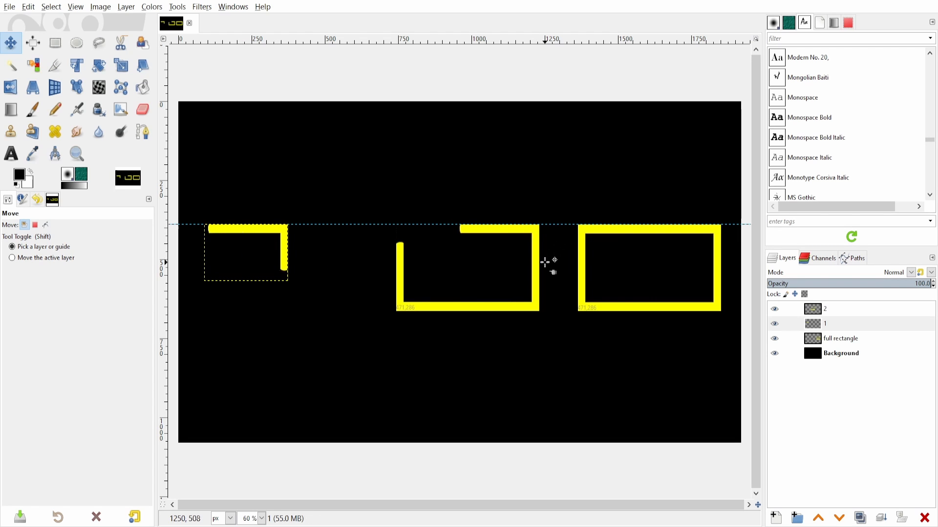
drag(544, 263, 504, 262)
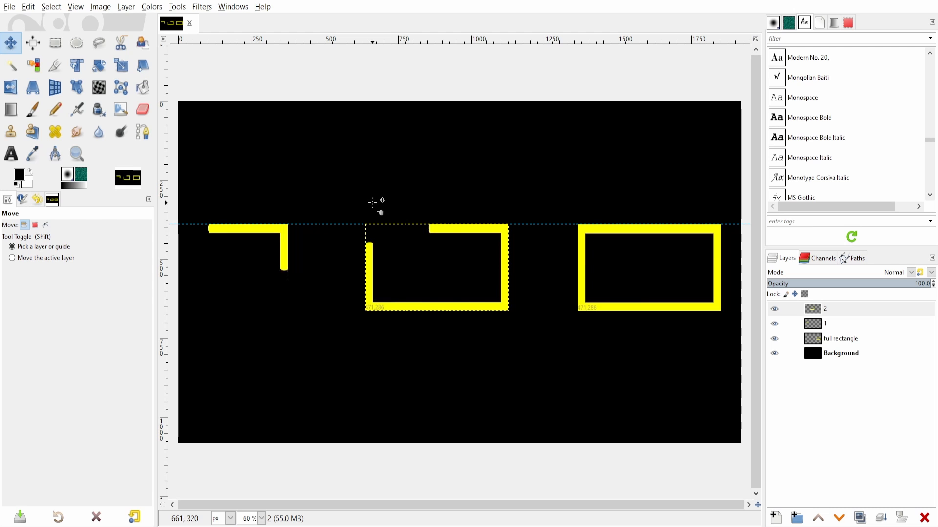
Open arrow_curve_red.png and arrow_gradient.png as layers from the arrows folder inside photo editing resources on New Volume (D:)
right_click(372, 202)
mouse_move(408, 217)
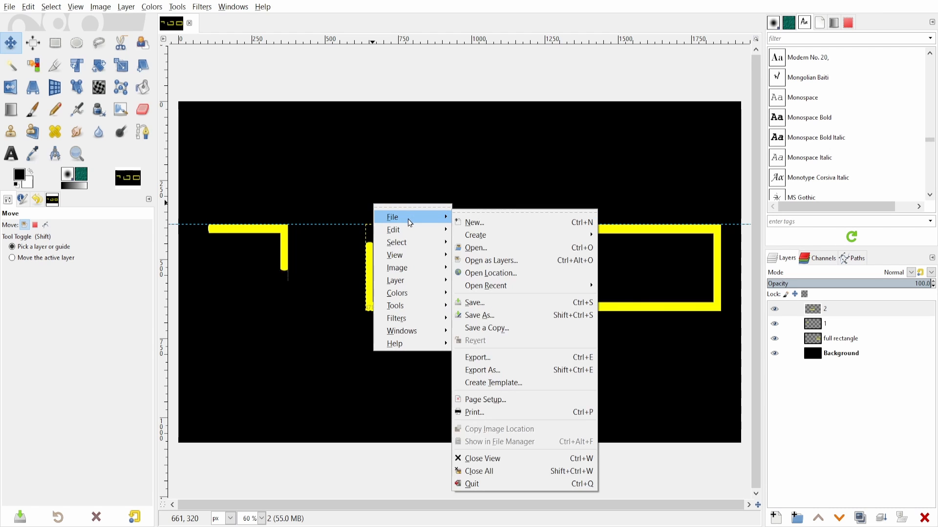
click(537, 261)
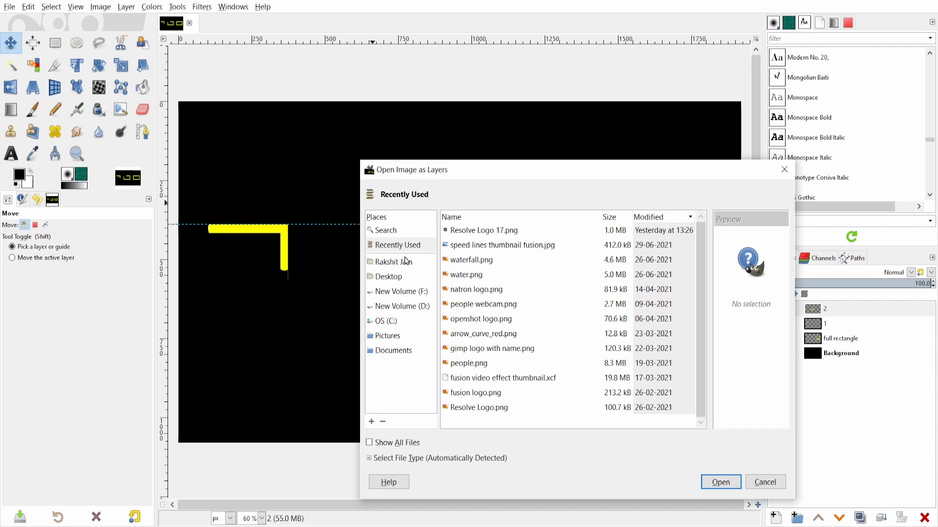
click(398, 306)
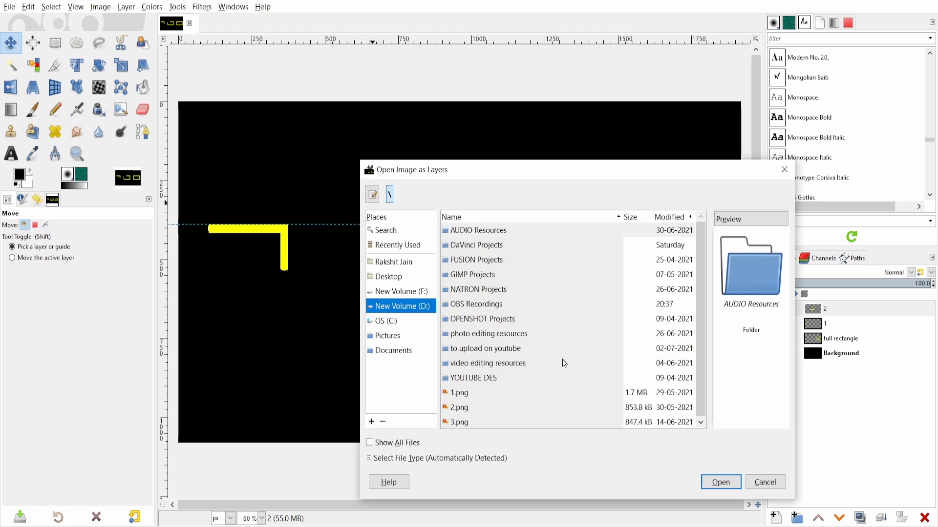
double_click(487, 337)
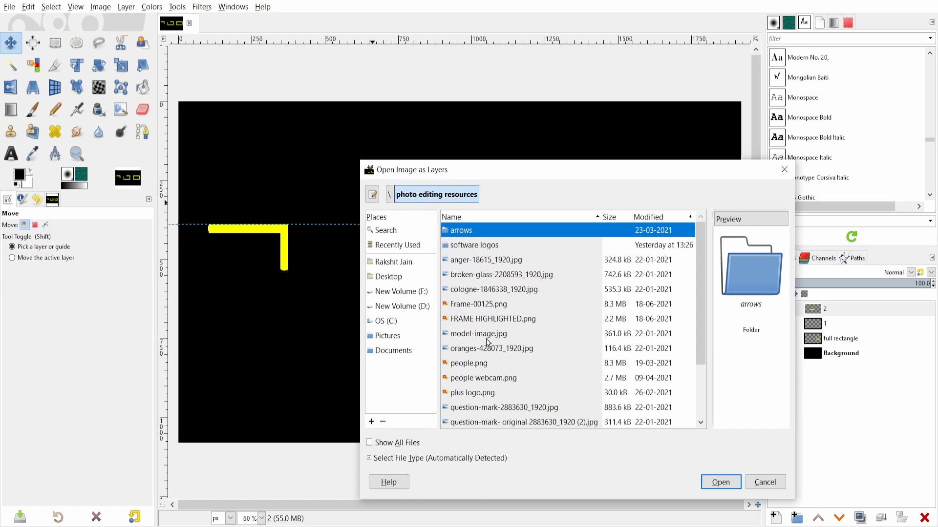
double_click(455, 233)
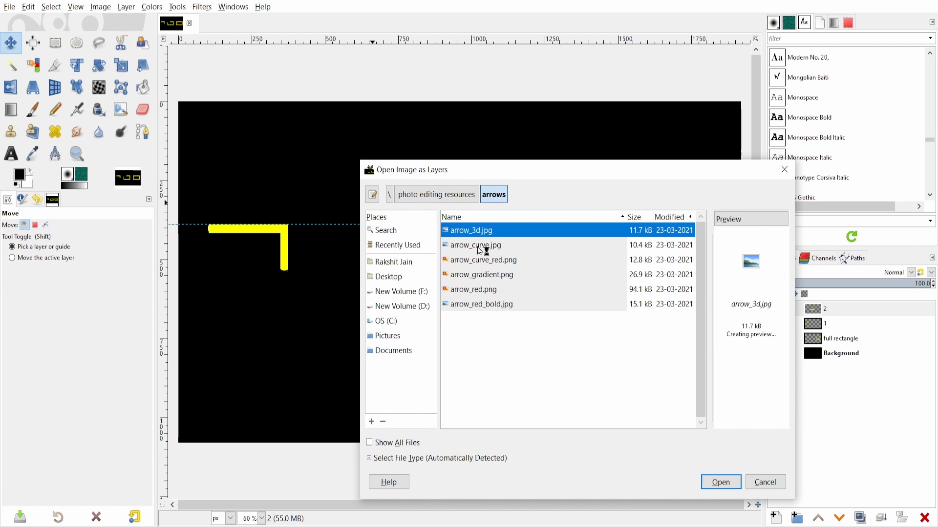
click(482, 250)
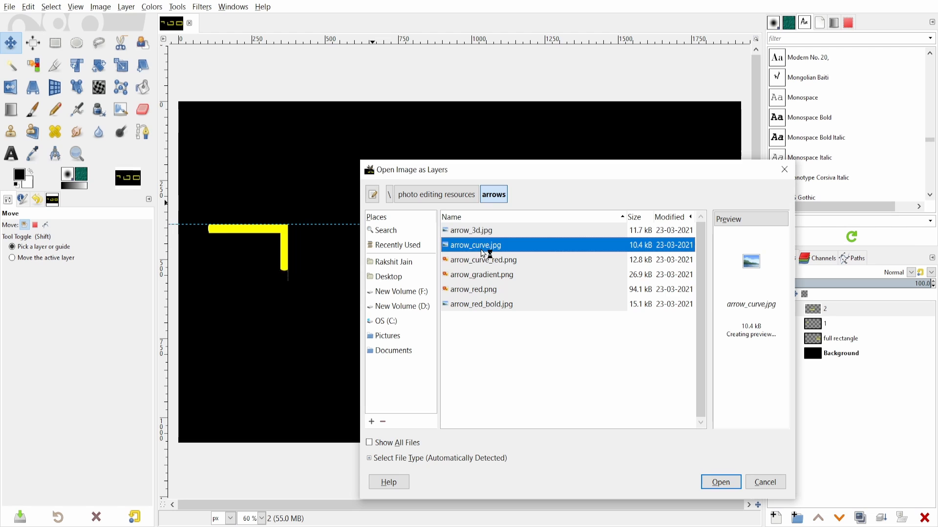
key(Down)
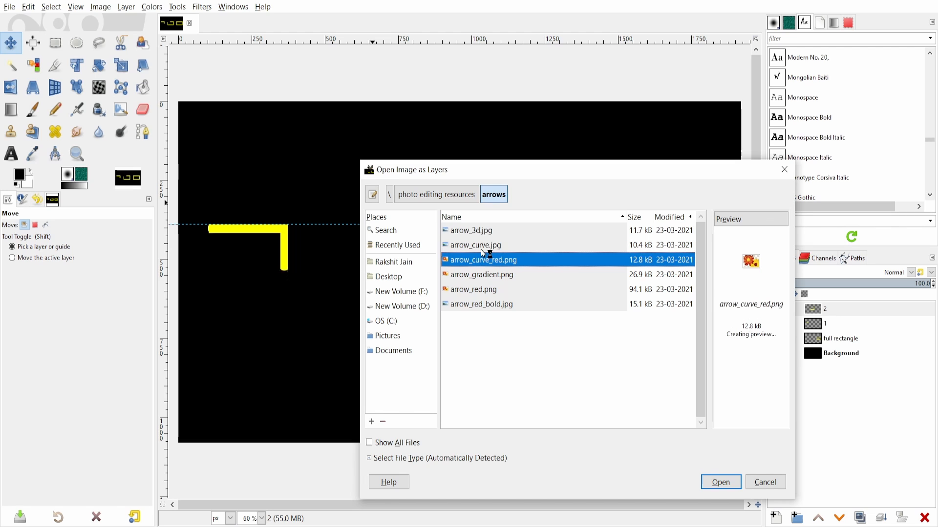
key(Down)
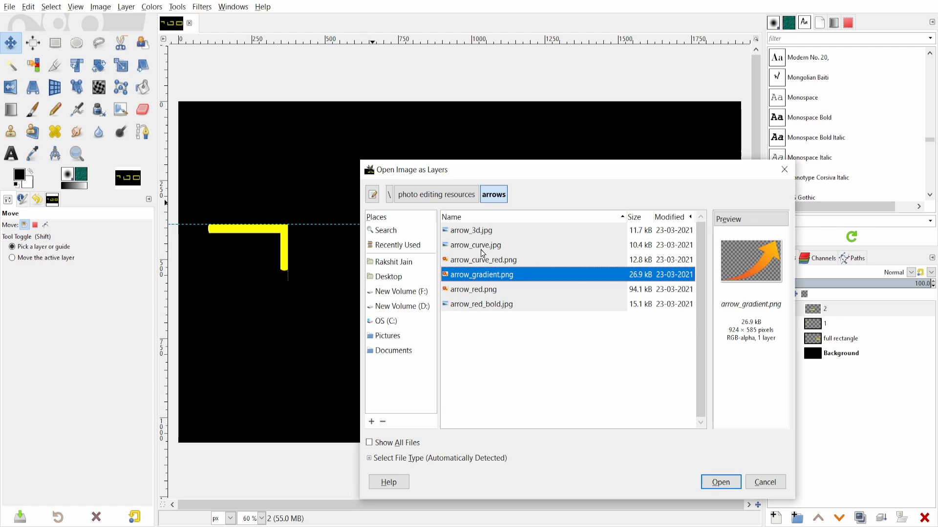
ctrl+click(474, 264)
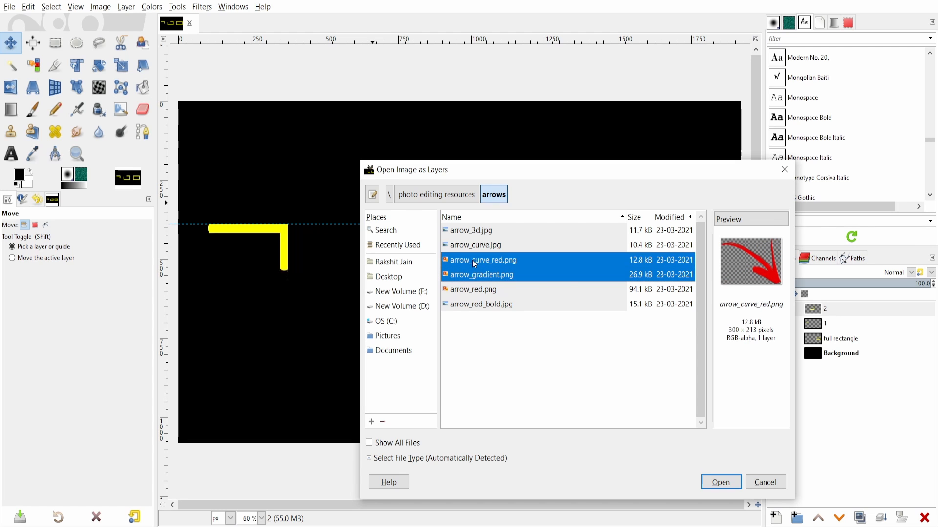
click(721, 482)
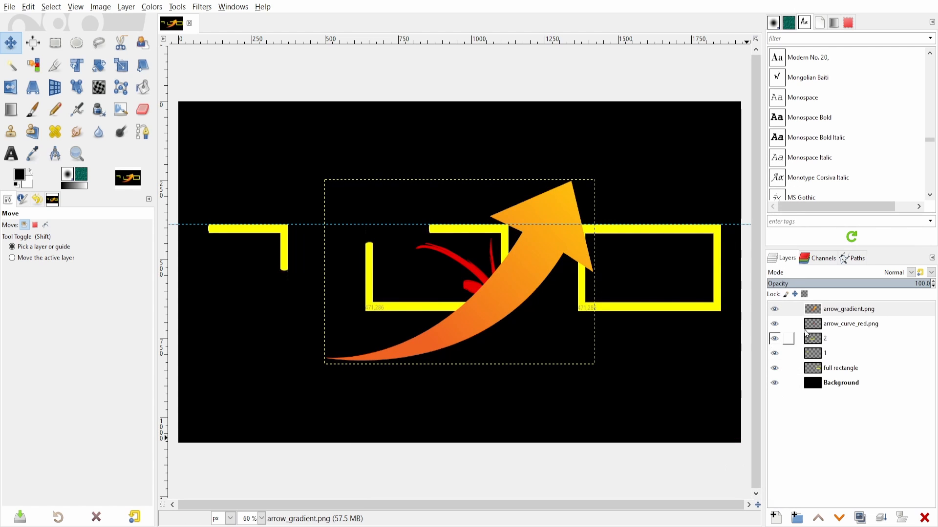
Hide the gradient arrow layer and move the red curved arrow into the gap between layers 1 and 2
click(775, 310)
click(830, 322)
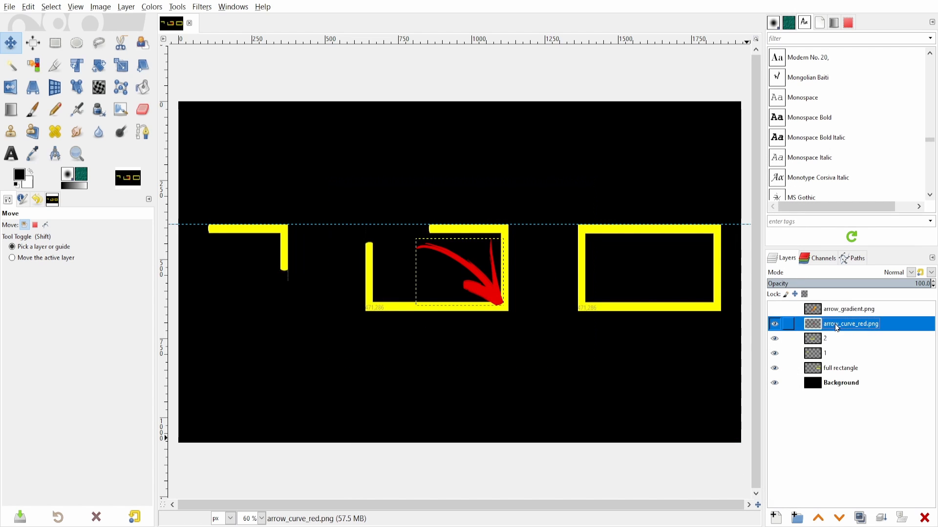
click(462, 264)
drag(462, 264, 337, 255)
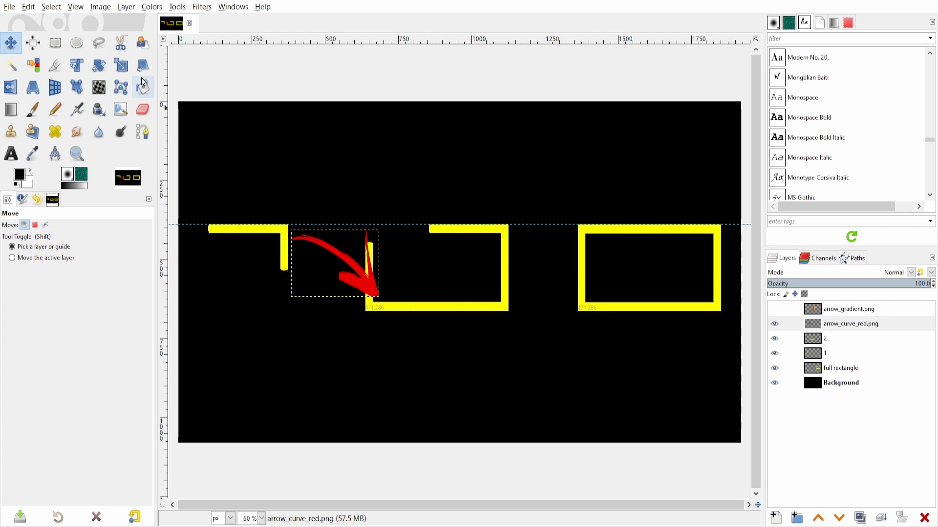
Rotate the red curved arrow by about -35.71° so that its head points right toward layer 2
click(98, 65)
click(366, 281)
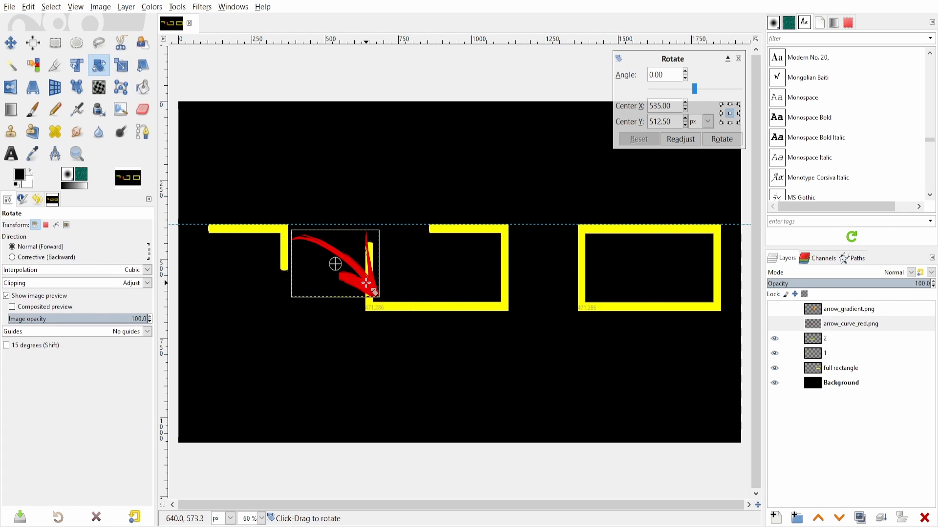
drag(366, 282, 368, 260)
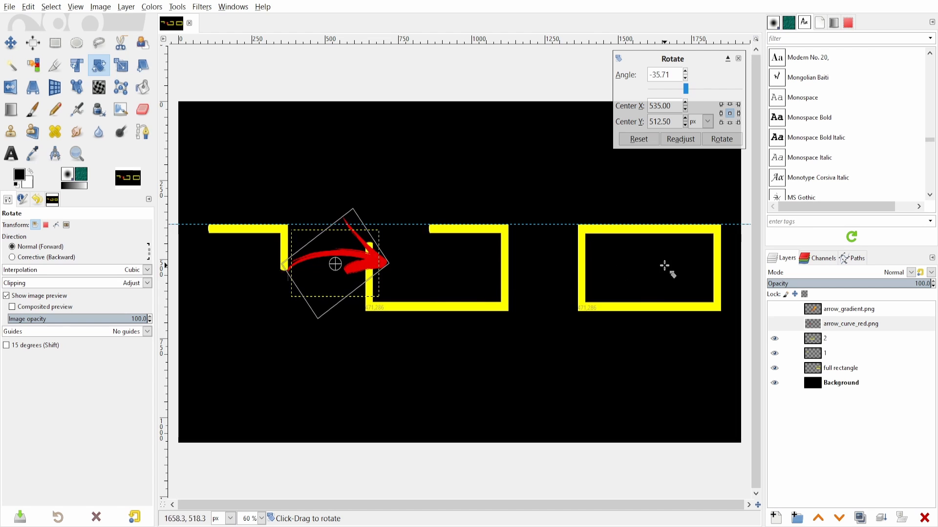
key(Return)
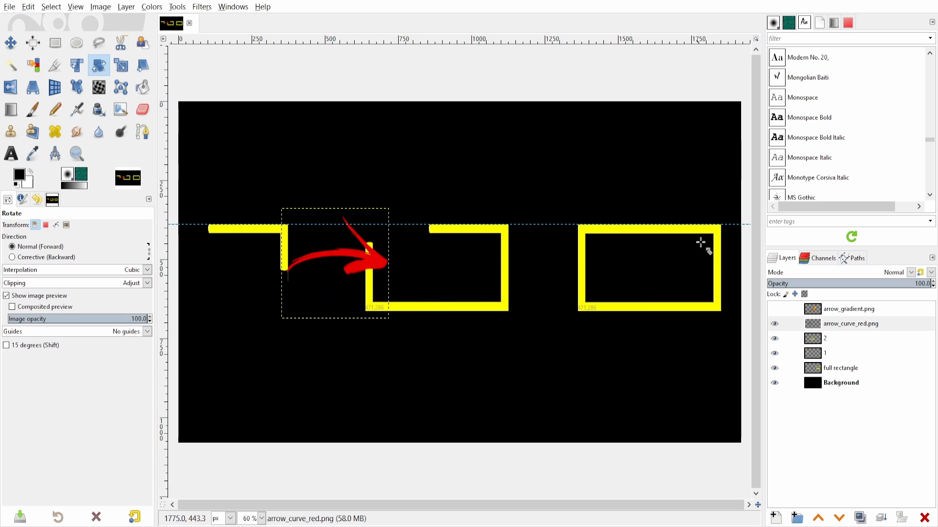
Show the gradient arrow layer again and scale it proportionally to about 380 × 241 px
click(775, 311)
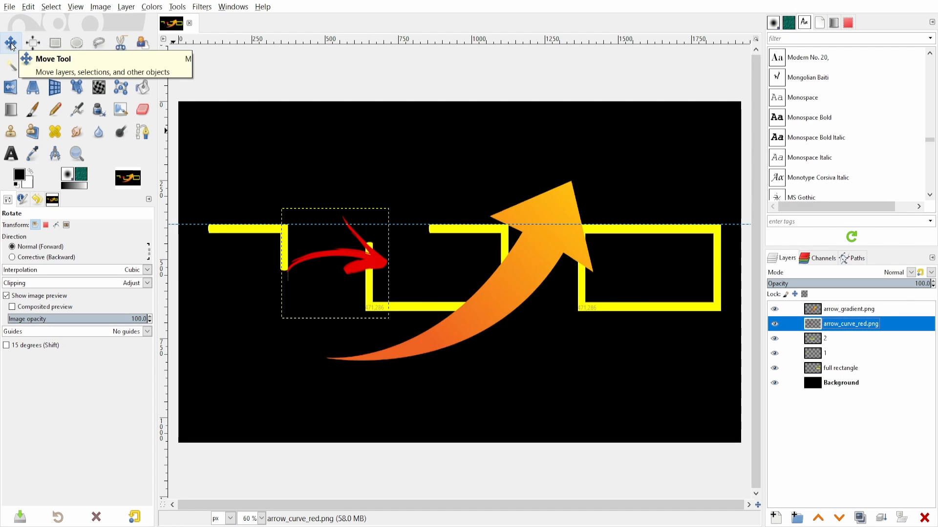
click(121, 65)
click(548, 225)
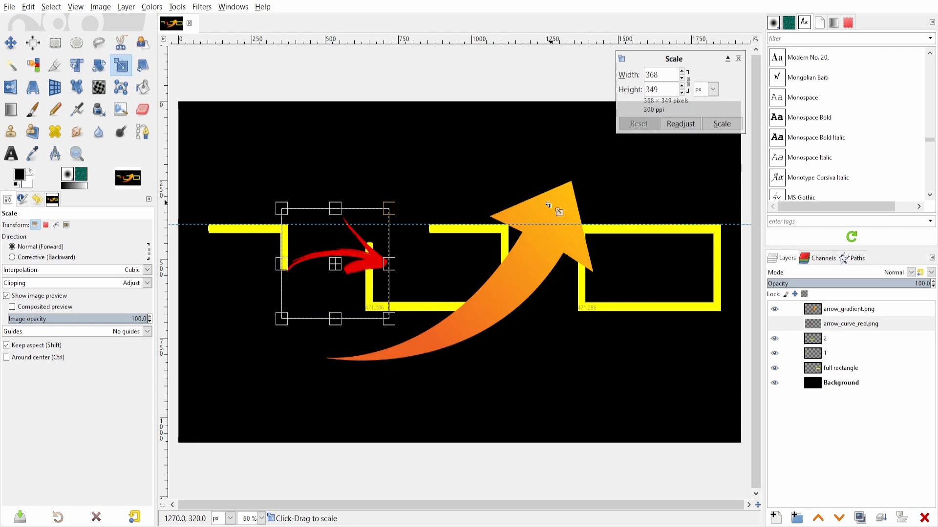
click(882, 309)
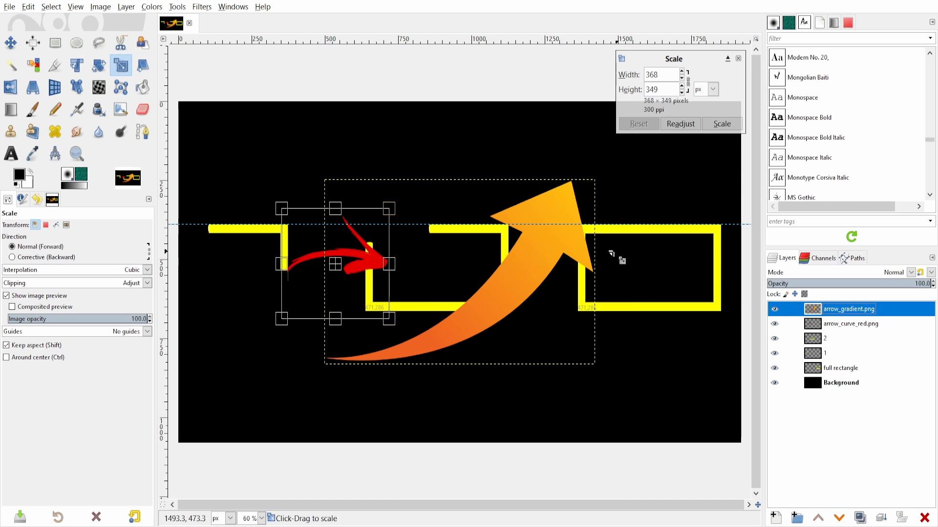
click(569, 216)
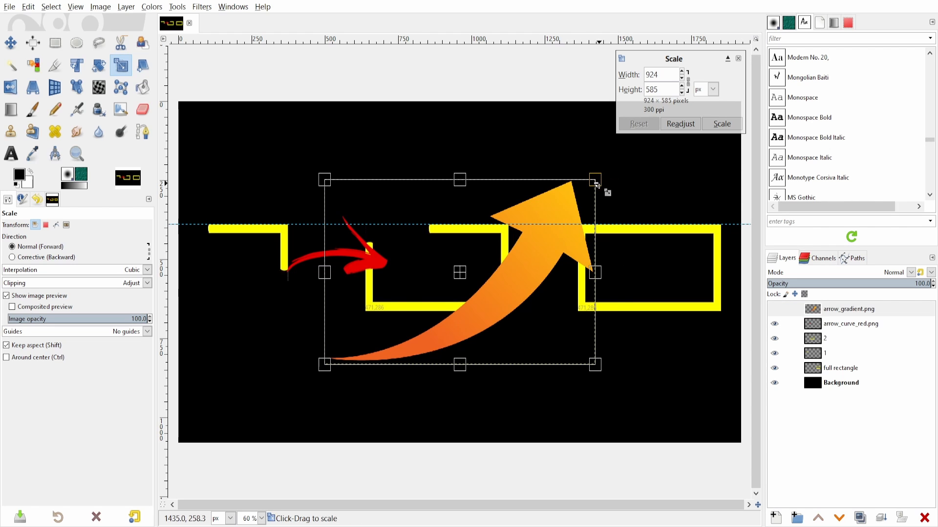
drag(598, 185, 436, 290)
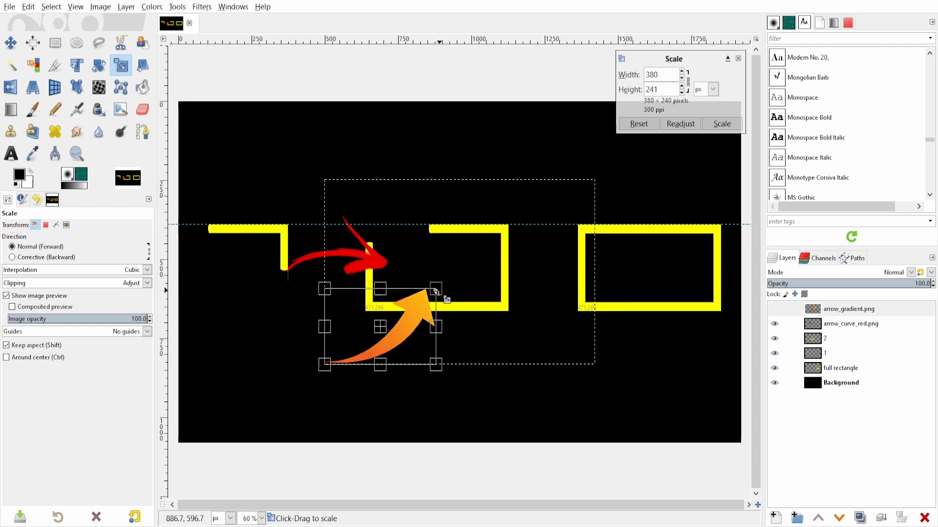
click(721, 124)
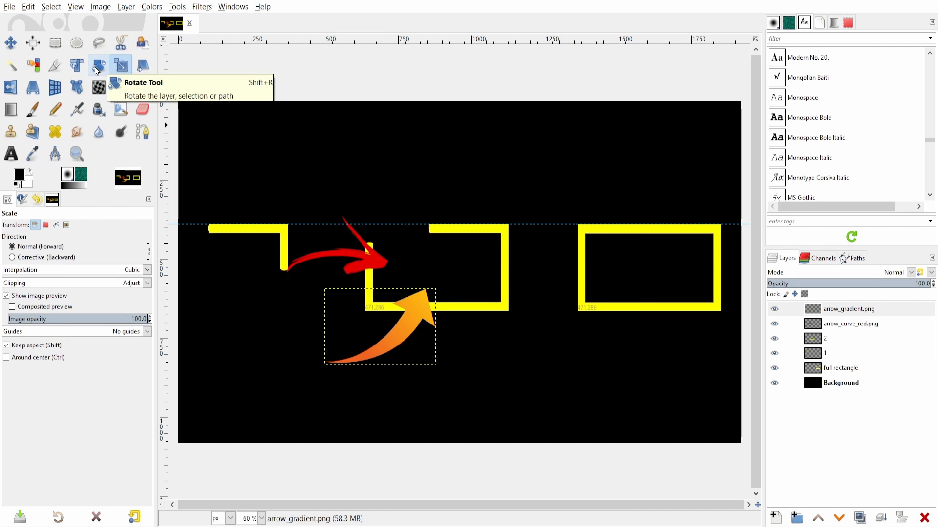
click(20, 93)
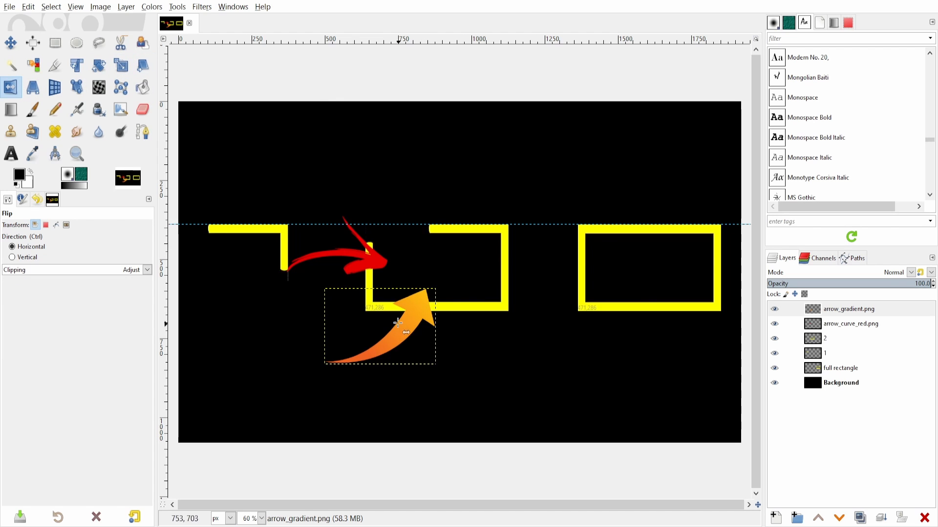
click(414, 326)
click(355, 318)
Rotate the gradient arrow by -180° and flip it horizontally so that it curves downward to the right
click(100, 66)
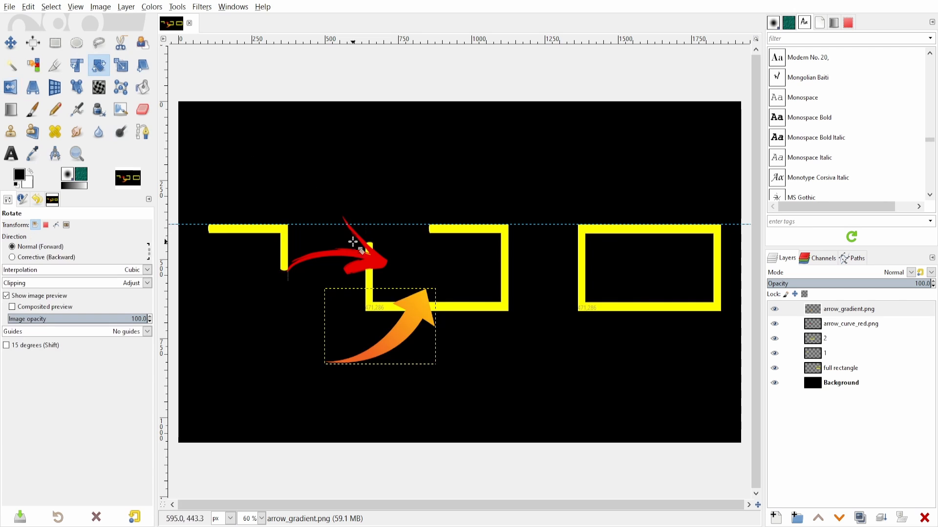
click(414, 314)
drag(414, 314, 246, 370)
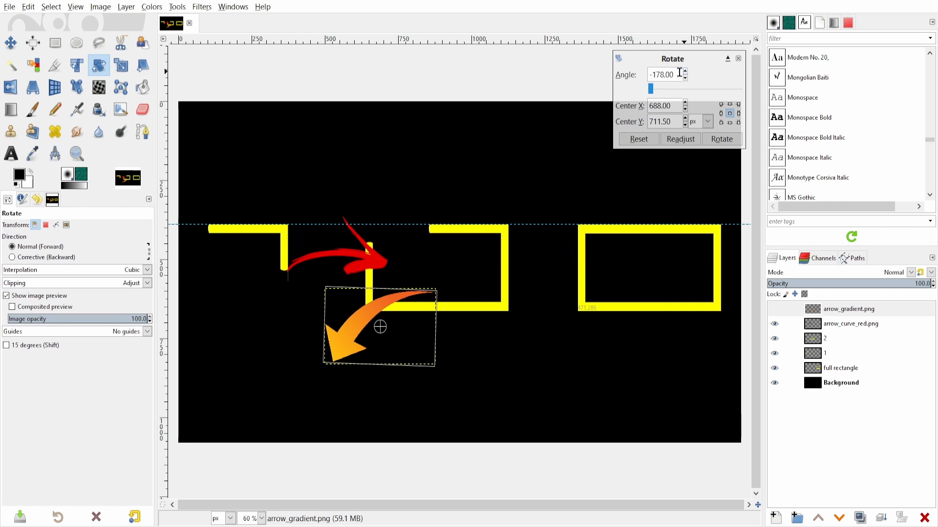
text(-180)
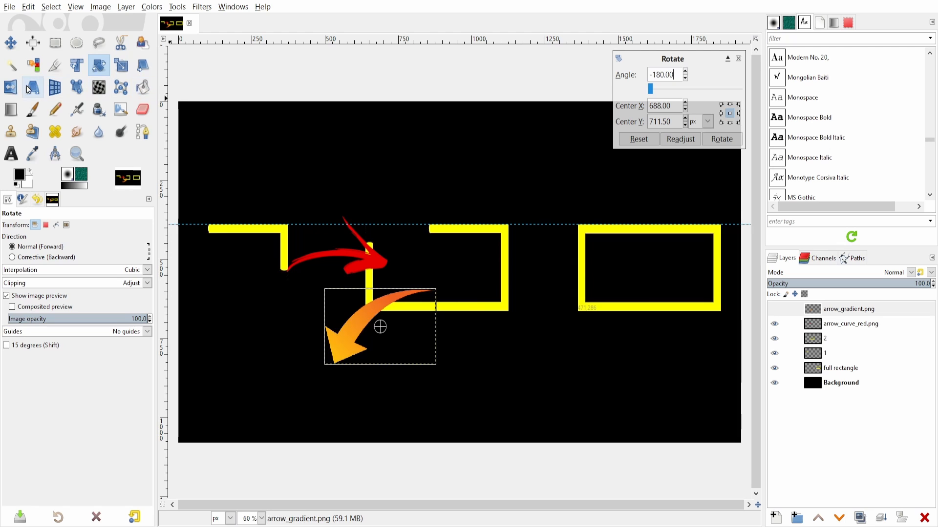
click(11, 87)
click(353, 328)
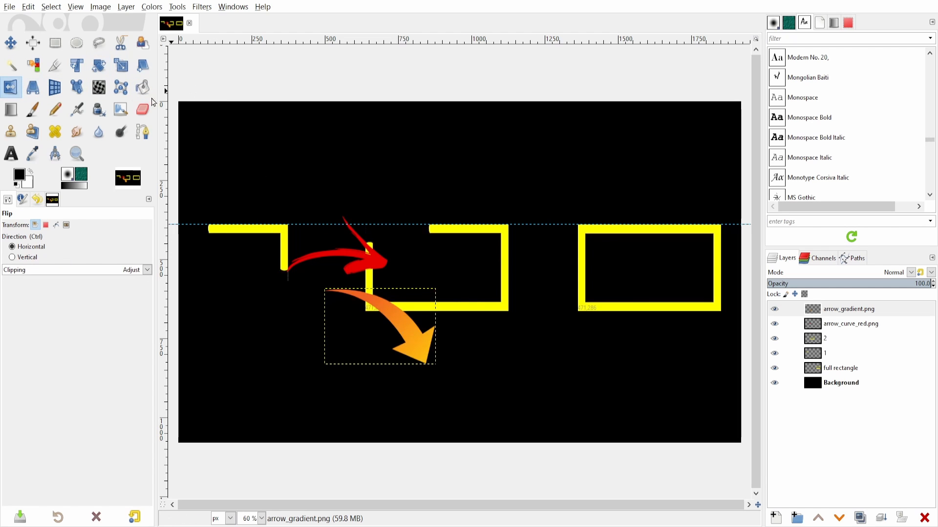
Rotate the gradient arrow counter-clockwise until it points right, and move it between layer 2 and the full rectangle
click(98, 65)
click(410, 334)
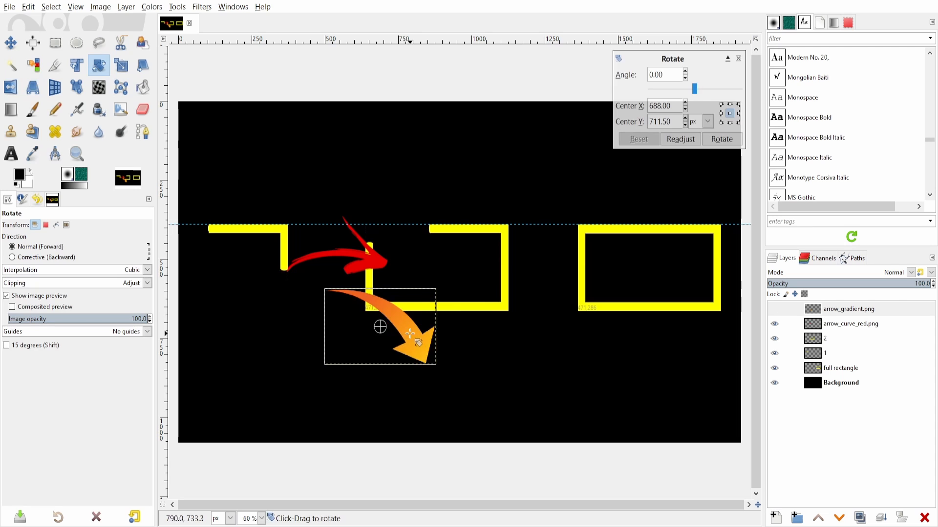
drag(410, 333, 417, 305)
key(Return)
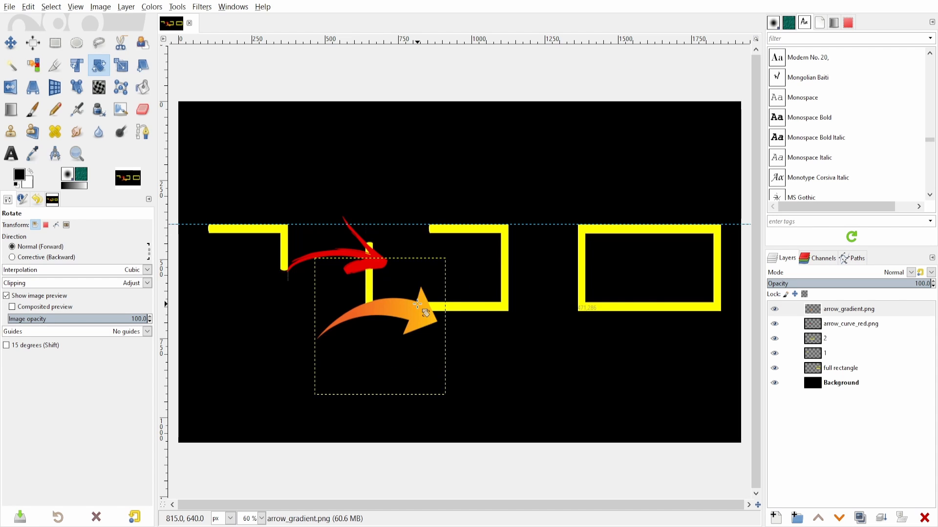
key(m)
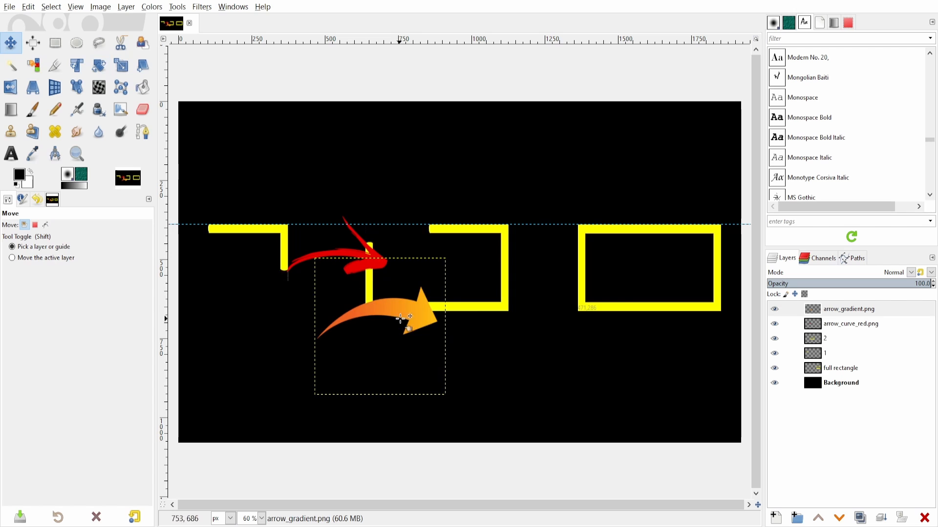
drag(400, 311, 565, 261)
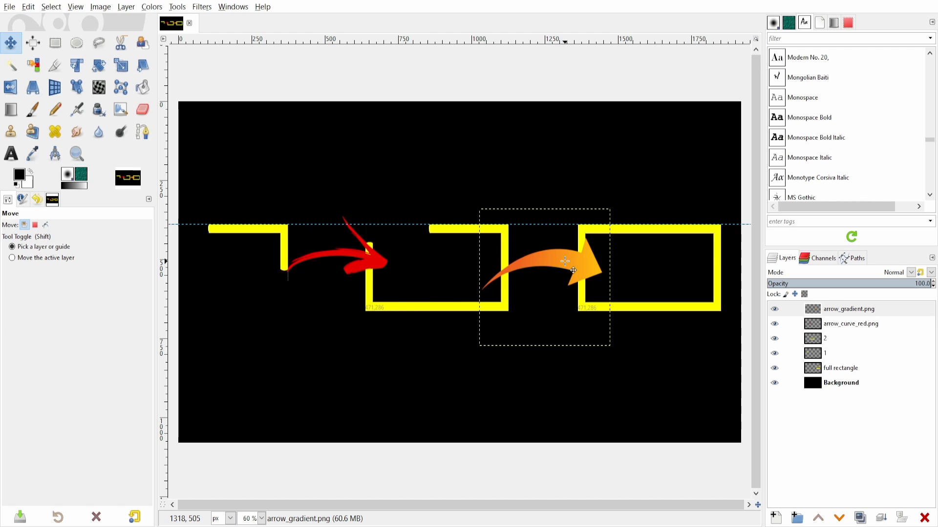
Scale layer 1 to about 289 × 181 px and shift it left to the canvas edge, away from the red arrow
click(123, 71)
click(276, 238)
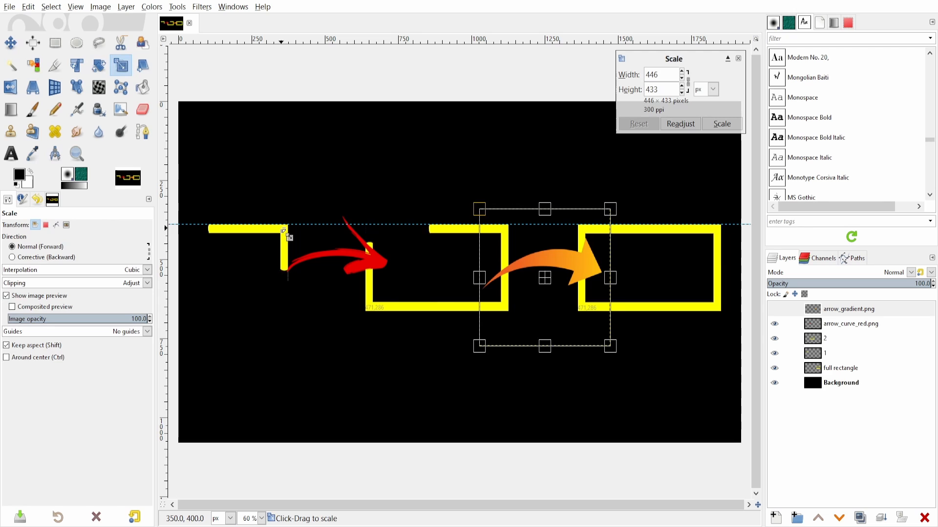
click(839, 353)
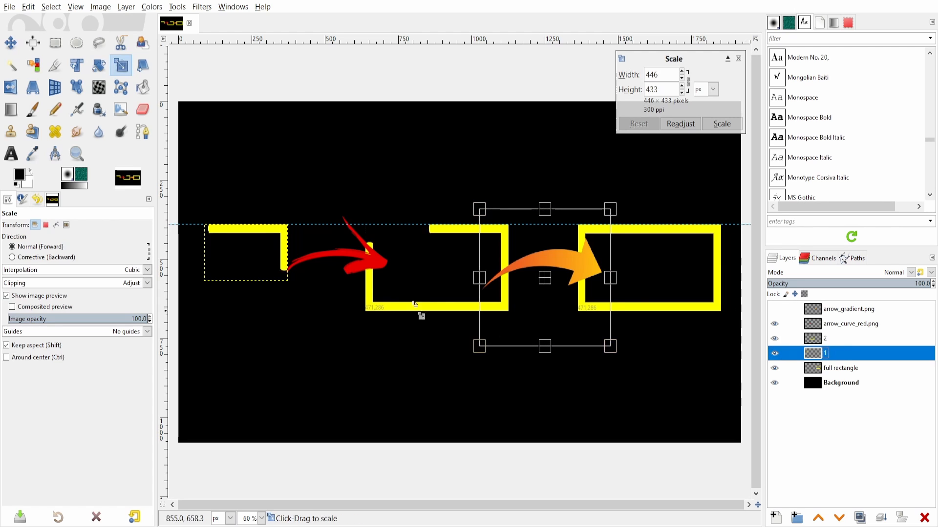
click(283, 243)
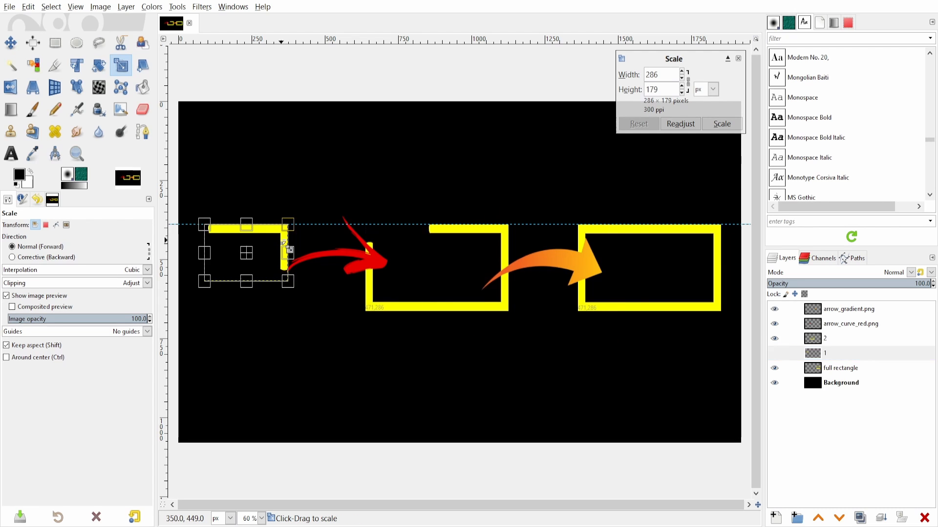
drag(283, 244, 233, 261)
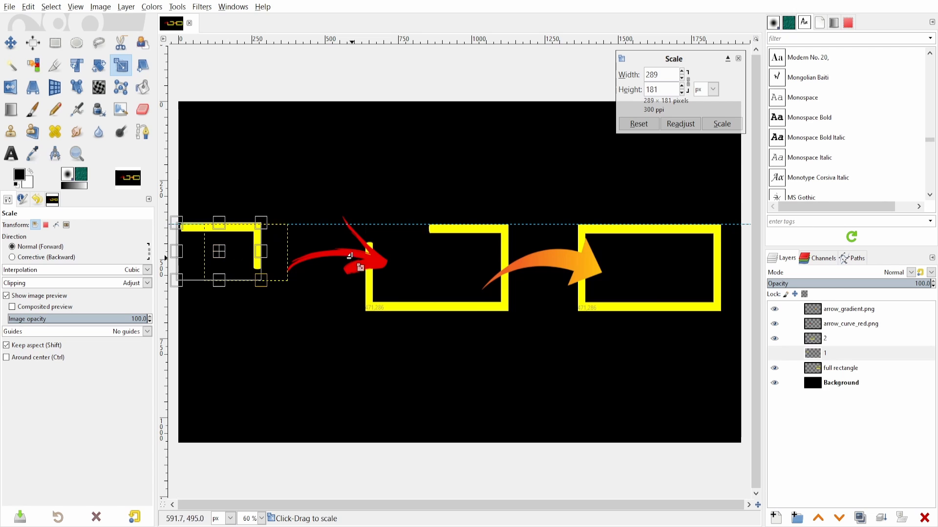
click(17, 47)
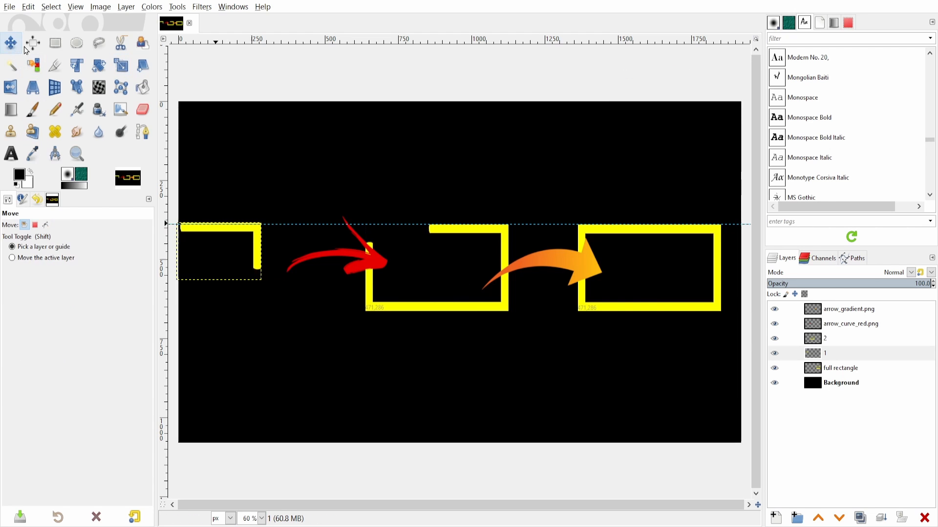
Move the red arrow into the gap between layers 1 and 2 and rotate it by about -7.15°
click(362, 255)
drag(362, 256, 330, 272)
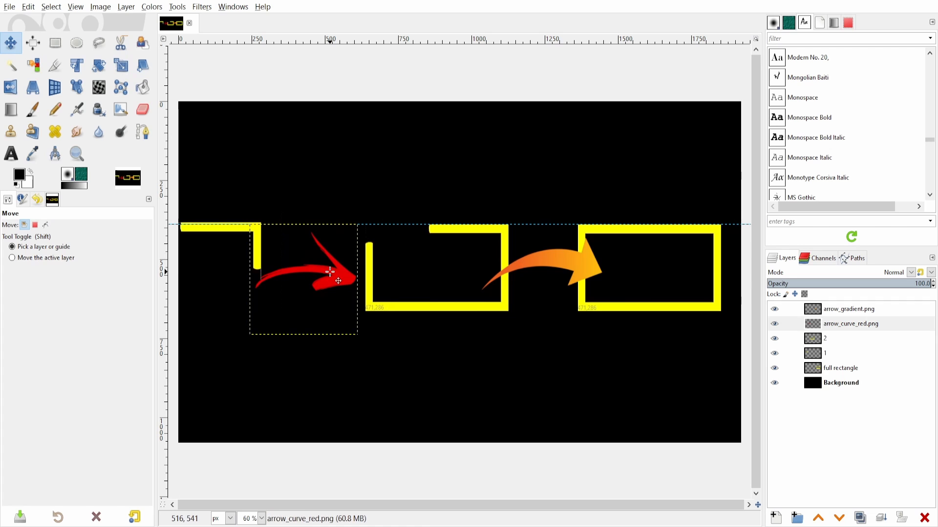
key(shift+r)
click(337, 274)
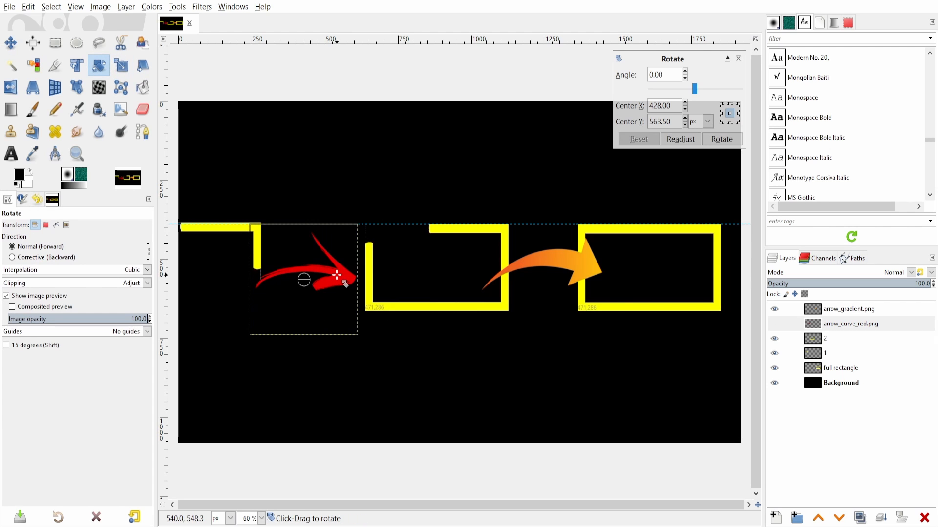
drag(337, 274, 337, 270)
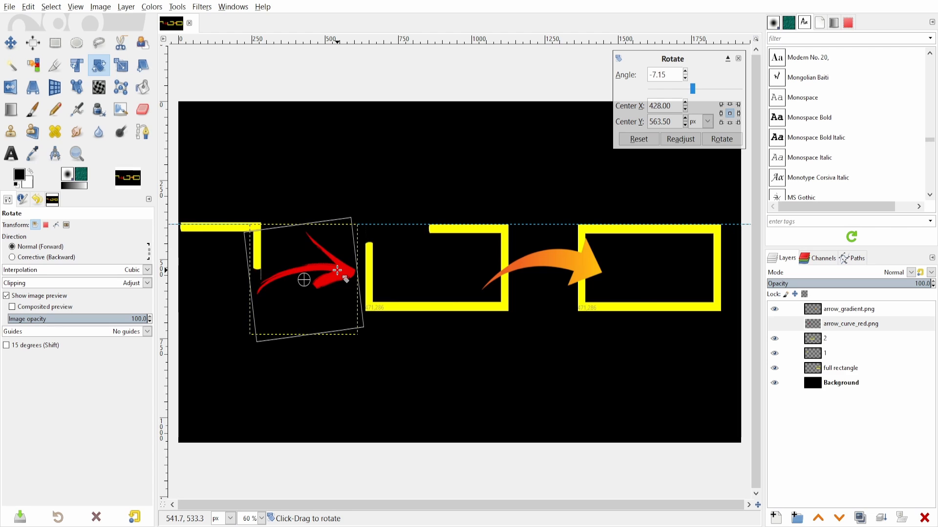
key(Return)
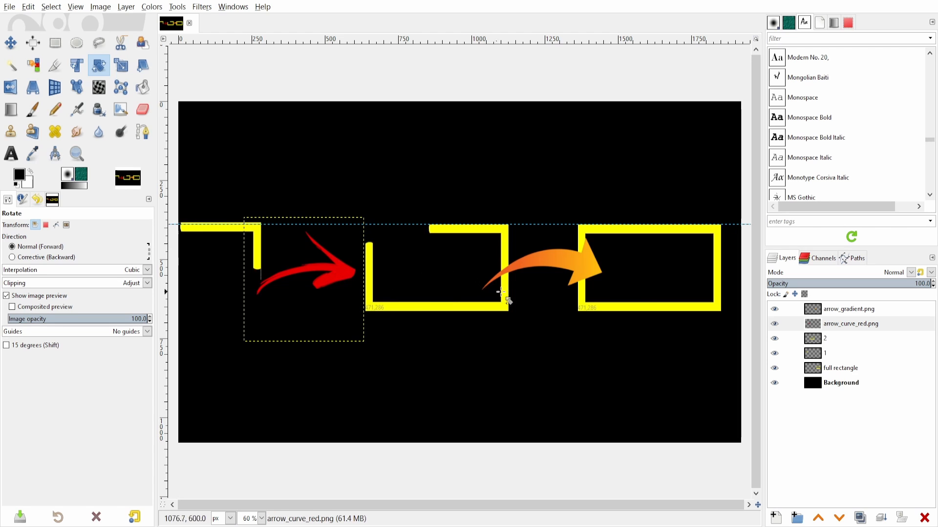
Shift layer 2 slightly left toward the red arrow and move the full rectangle right toward the canvas edge
key(m)
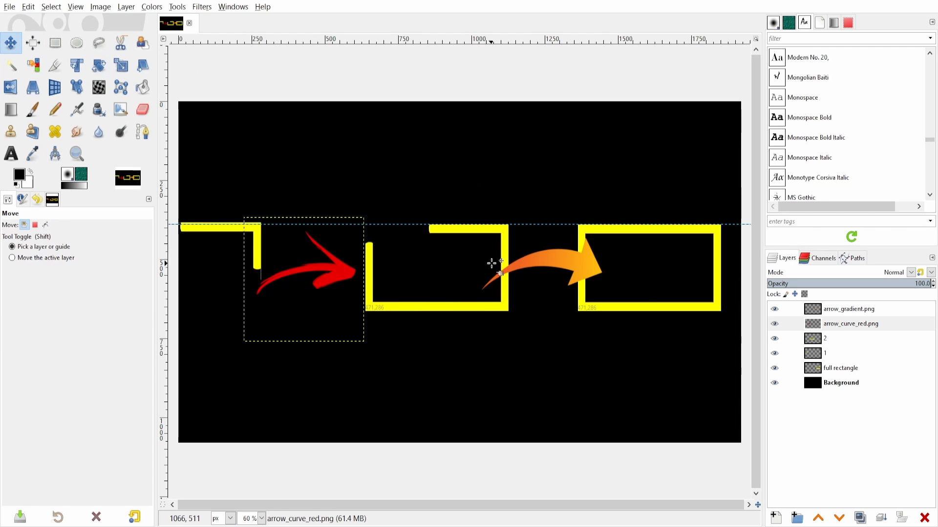
click(505, 253)
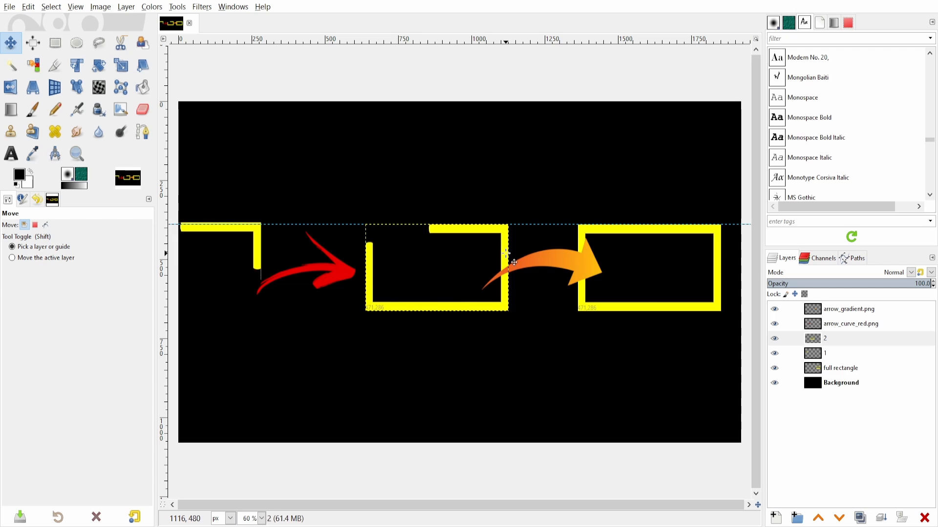
drag(506, 253, 499, 251)
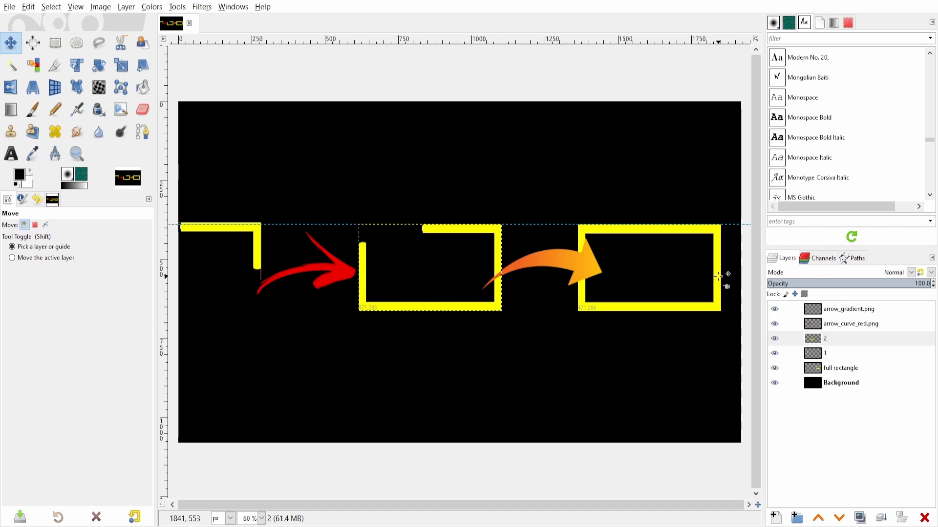
drag(718, 276, 733, 275)
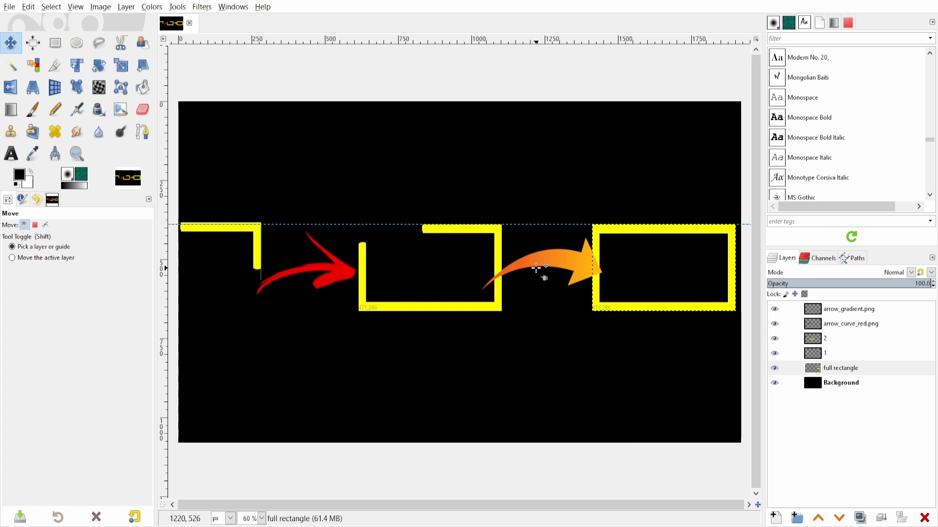
Scale the gradient arrow layer proportionally down to about 332 × 322 px
key(shift+s)
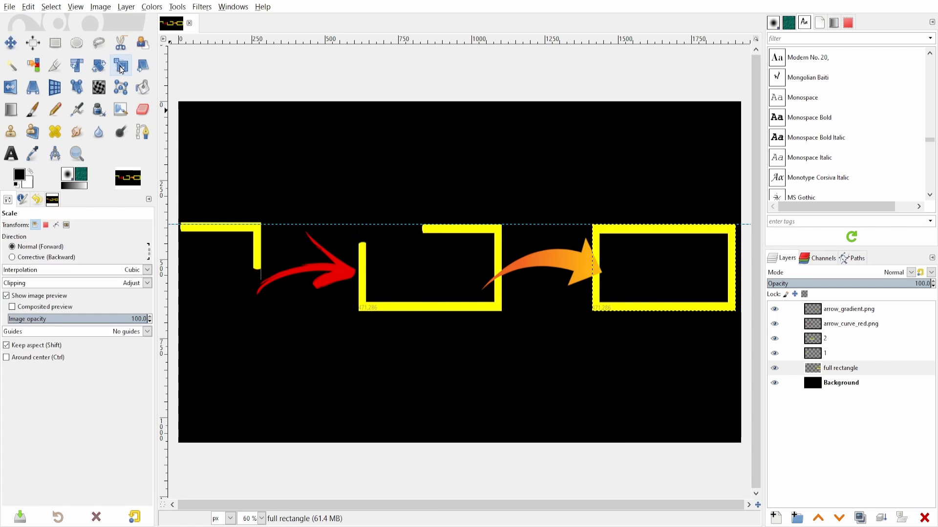
click(587, 271)
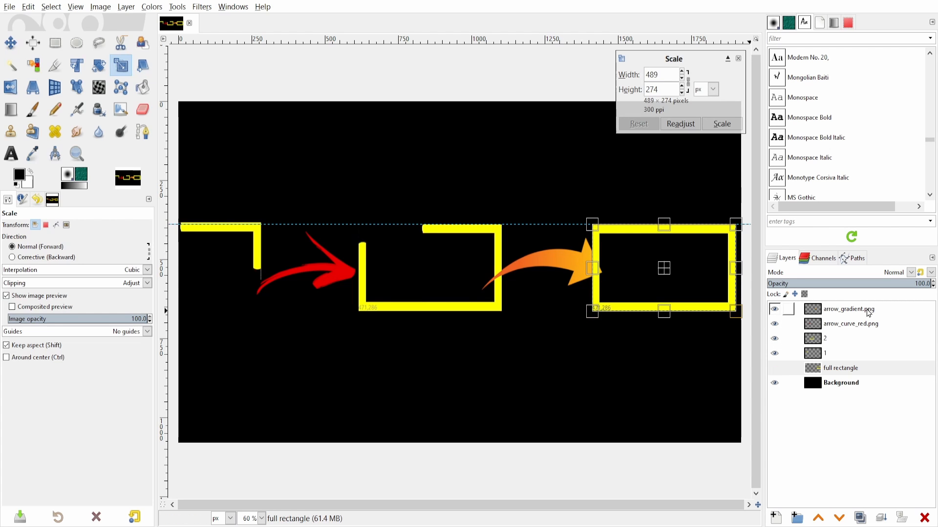
click(848, 309)
click(613, 257)
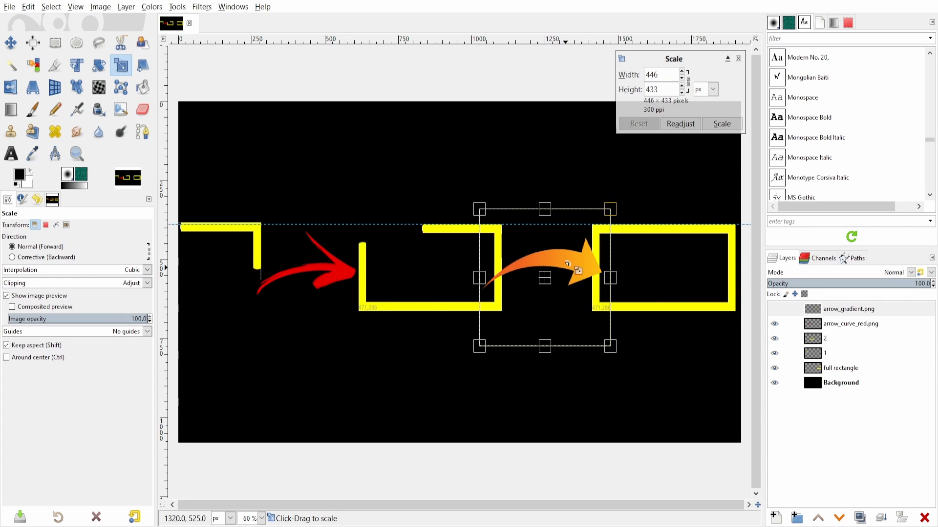
drag(609, 210, 576, 243)
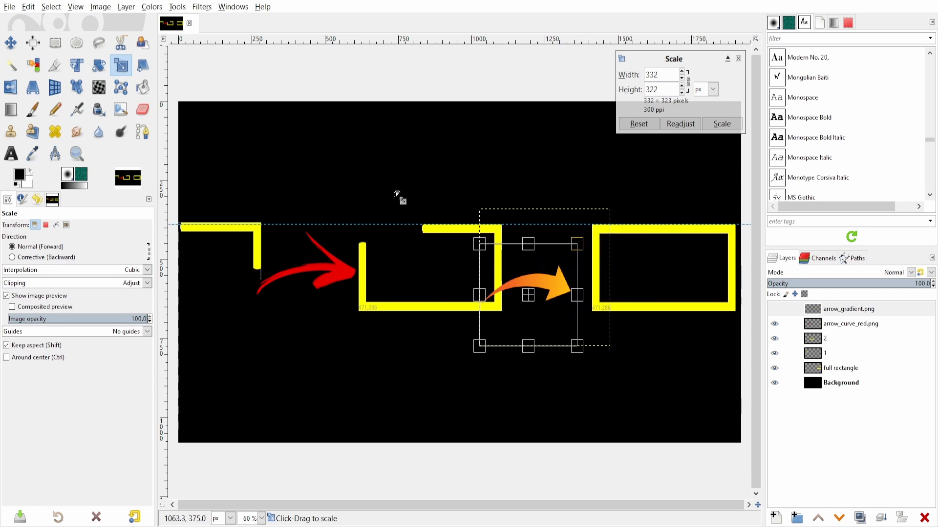
Rotate the gradient arrow by about -17.81° and move it into the gap between layer 2 and the full rectangle
click(100, 66)
click(560, 288)
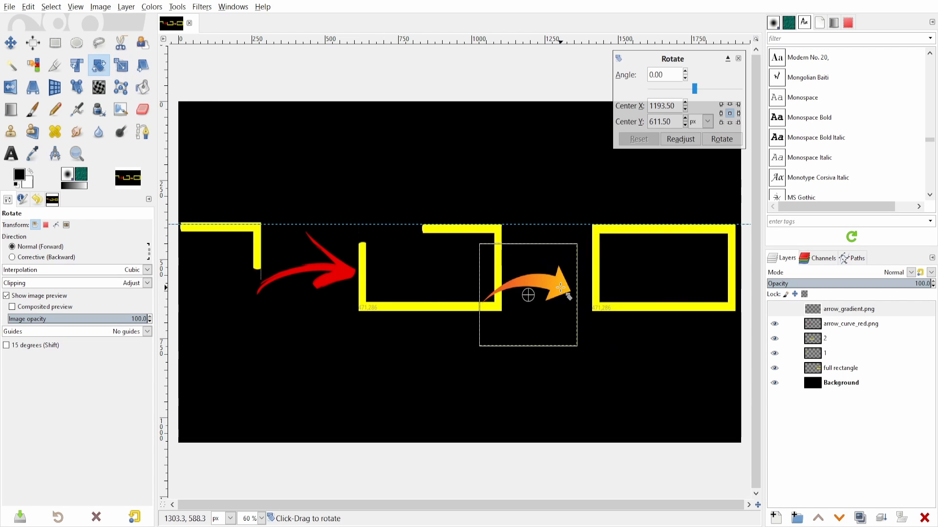
drag(561, 282, 563, 268)
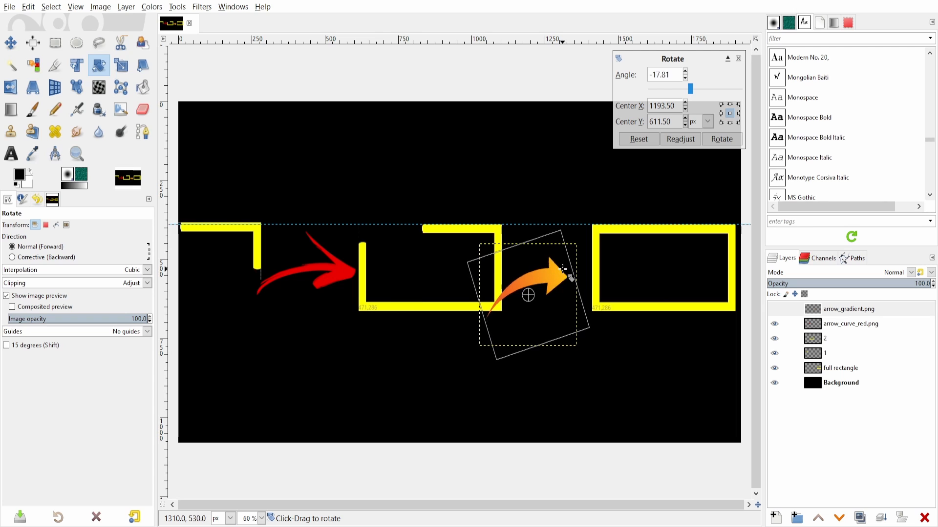
click(11, 43)
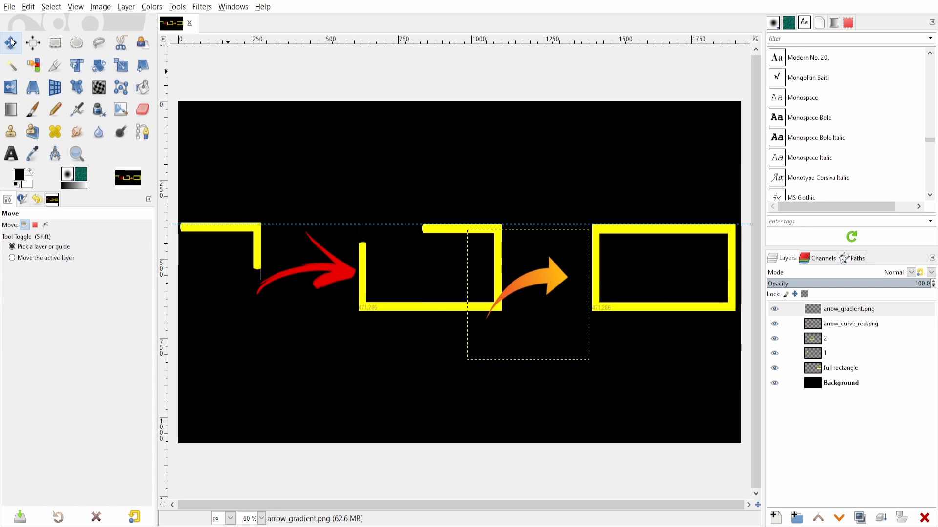
drag(555, 280, 572, 265)
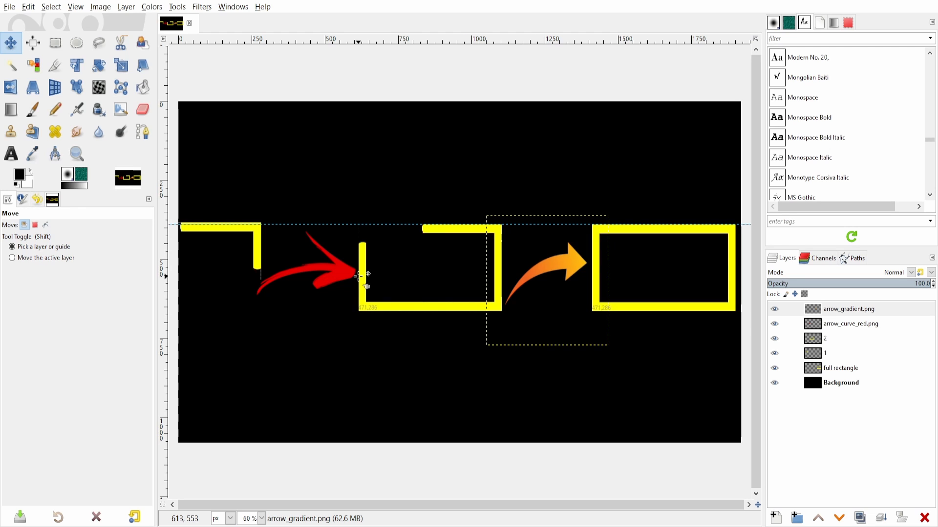
Set the Text tool's color to white (ffffff) for a title above the first stage
click(12, 161)
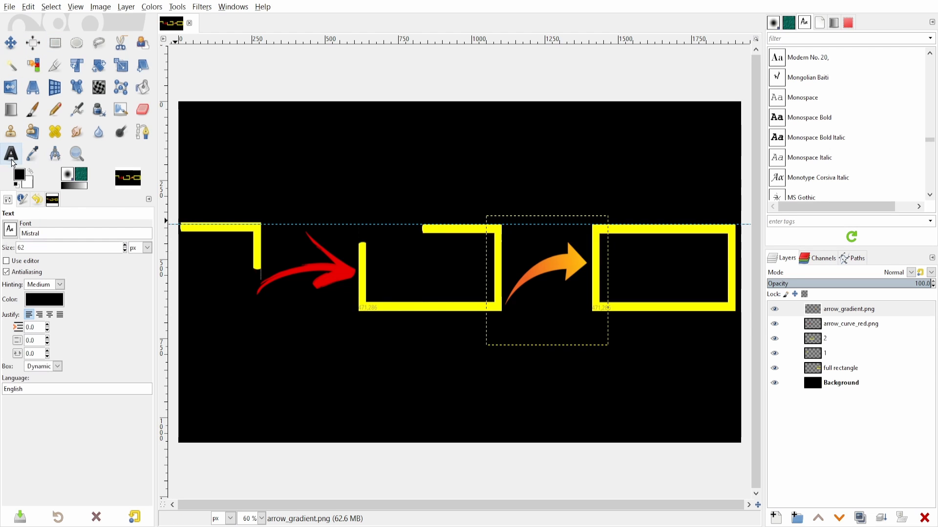
click(205, 139)
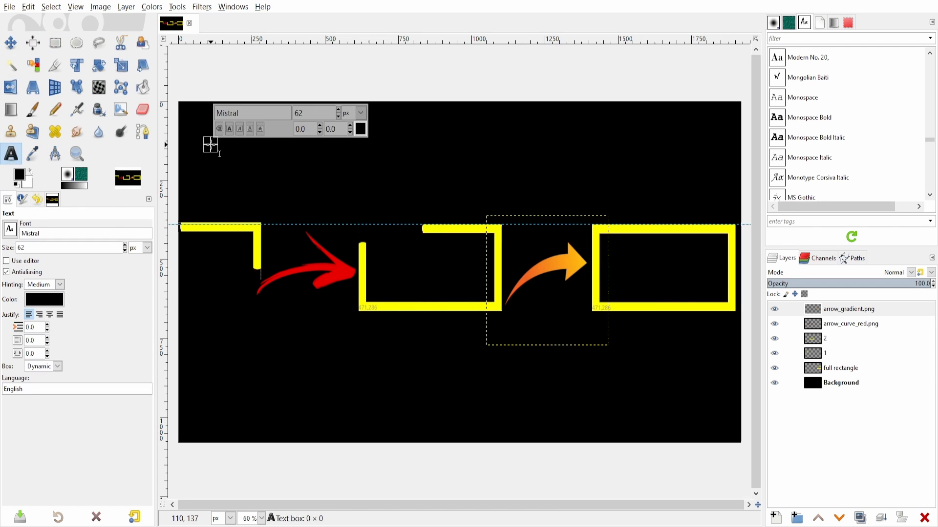
click(44, 300)
click(140, 367)
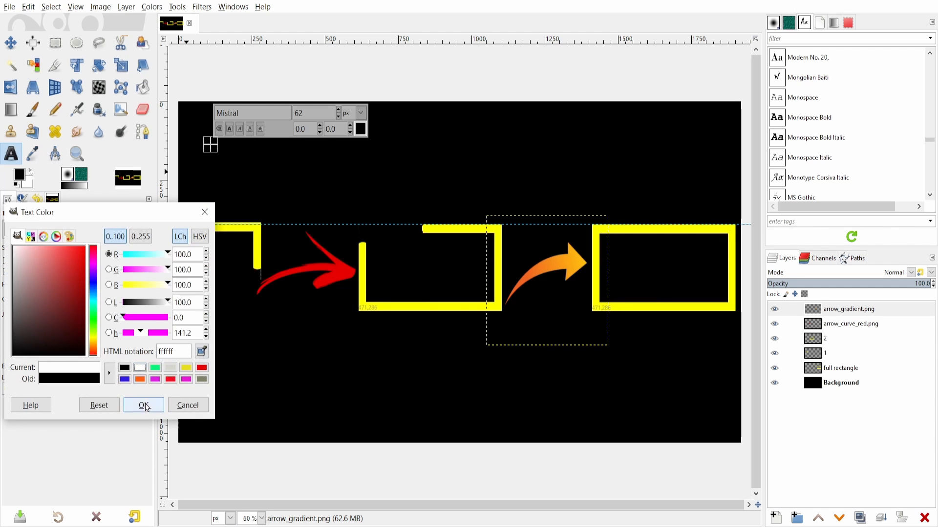
click(144, 406)
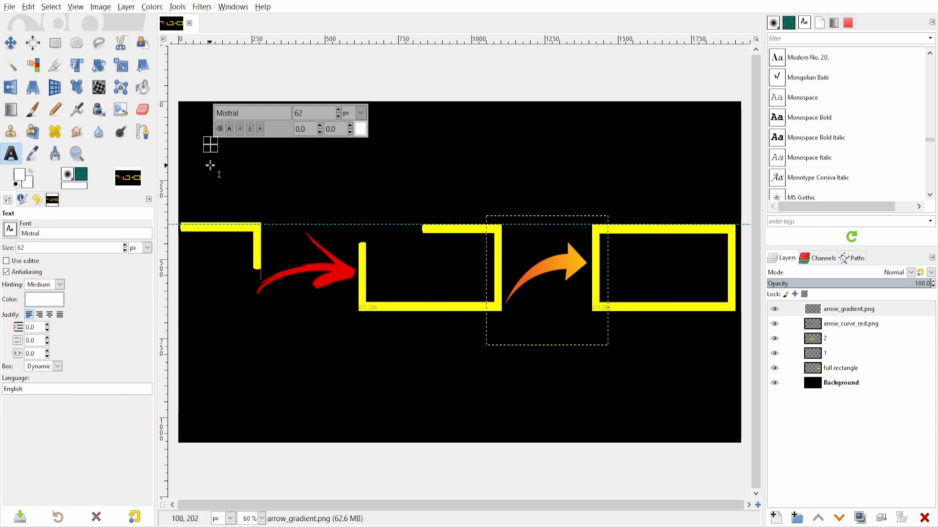
Add the text "LOADING RECTANGLE ANIMATION" in the Mistral font above the row of stages
key(Escape)
key(a)
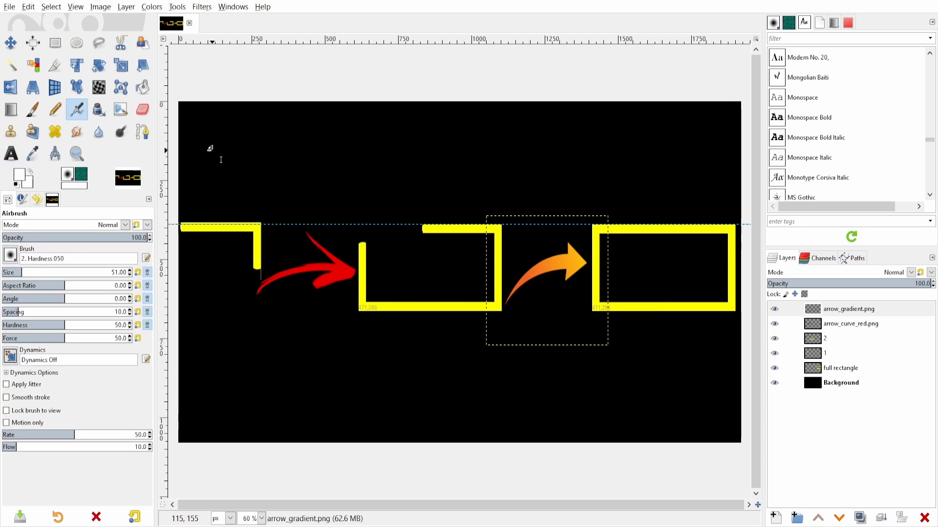
click(11, 153)
click(219, 161)
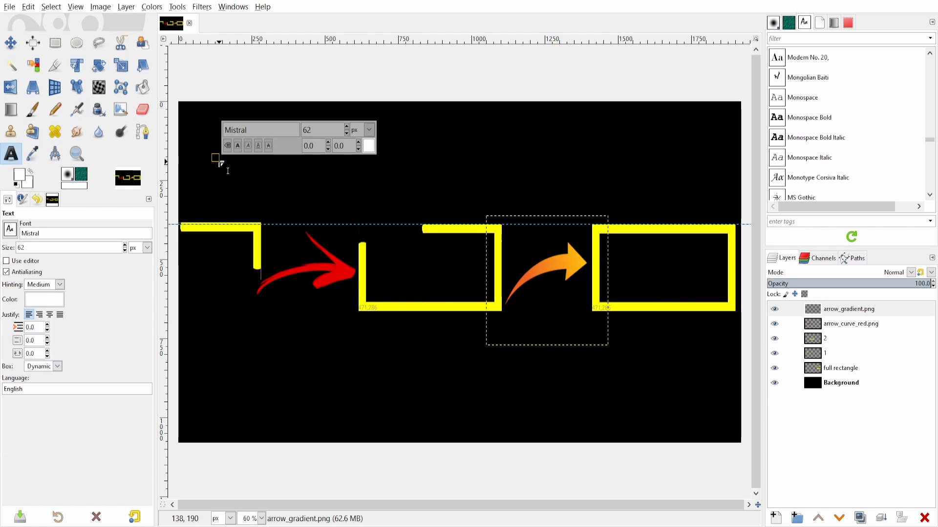
text(LOA)
text(ING)
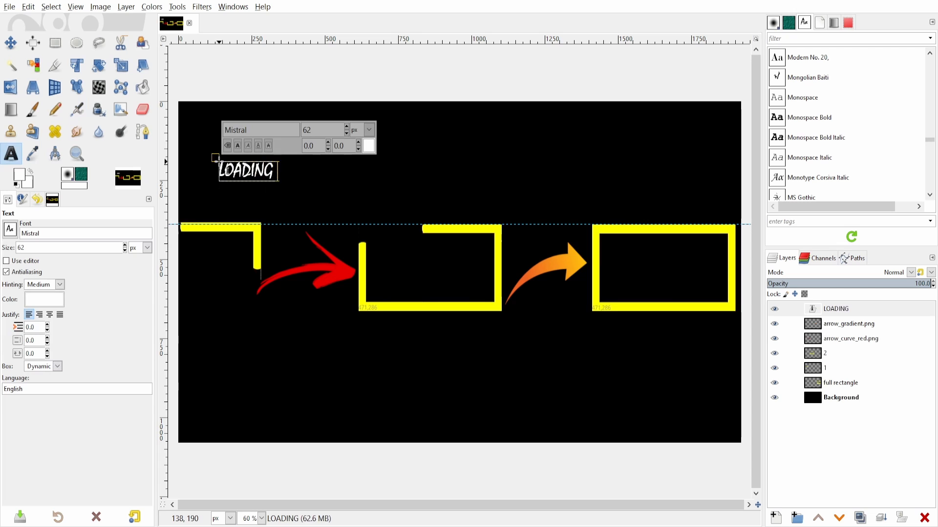
text( RECTANGLE ANIMARI)
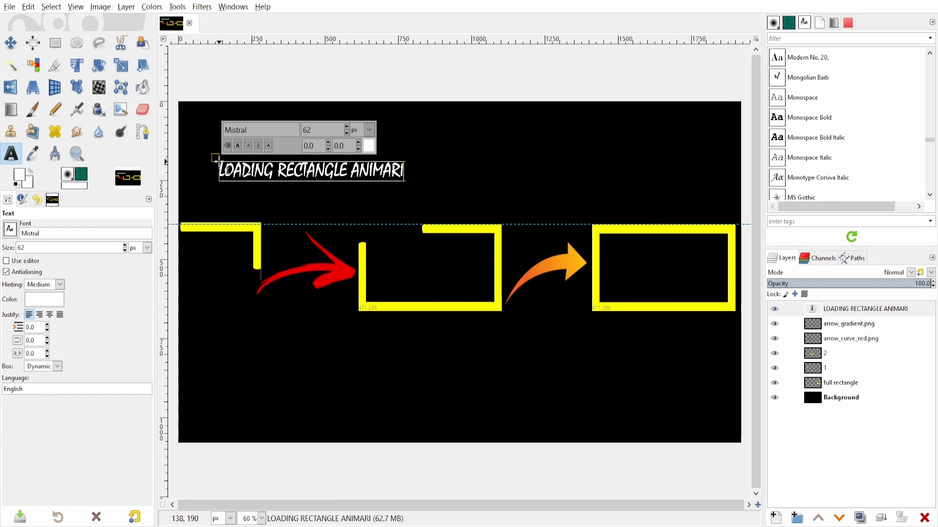
key(BackSpace)
key(BackSpace)
text(TION)
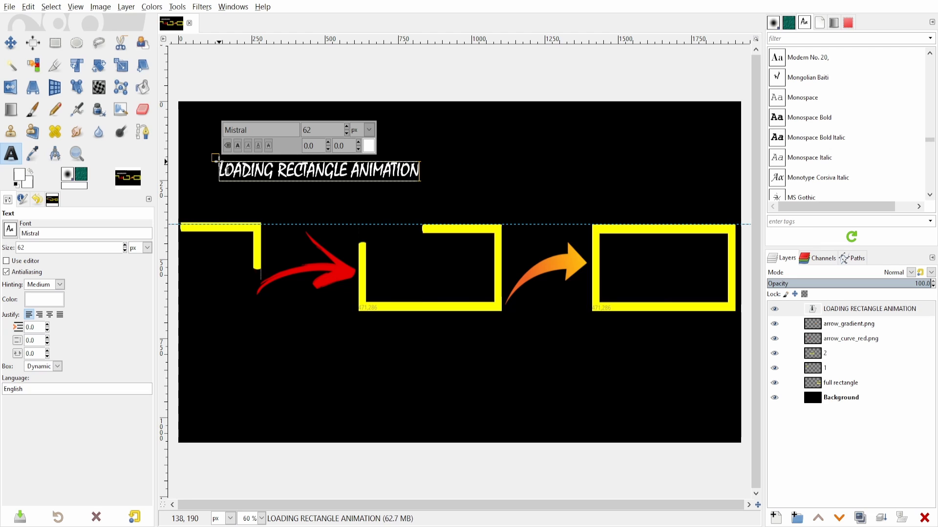
Try sizes of 800, 500, 300 and 100 px on the whole title text, and set it to 150 px
key(ctrl+a)
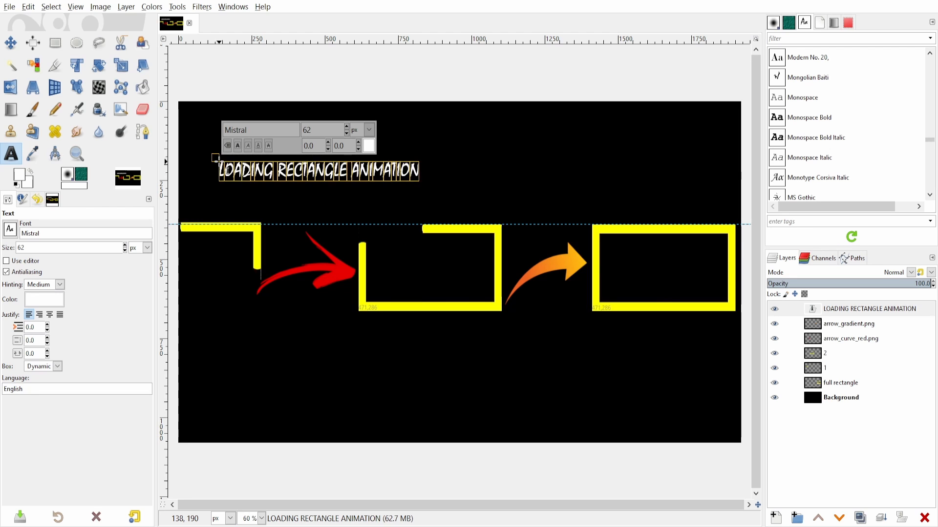
double_click(320, 130)
text(800)
key(Return)
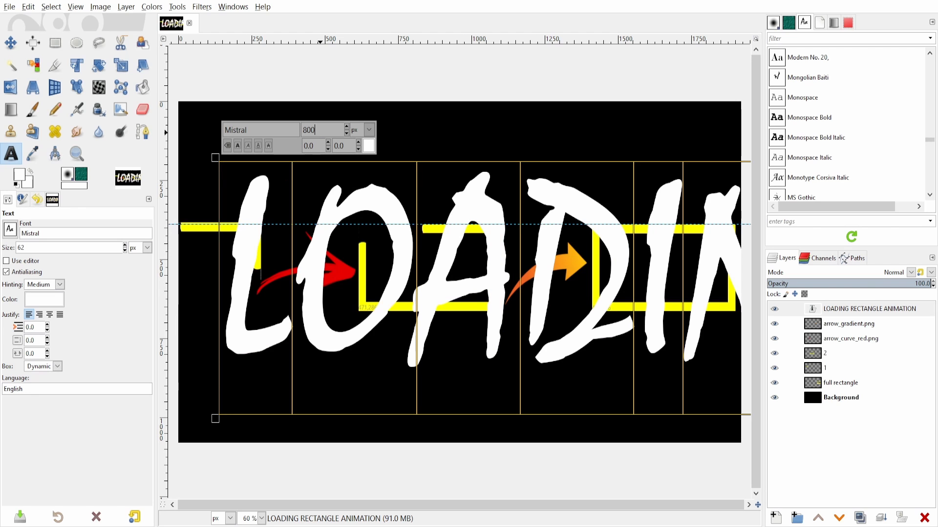
double_click(332, 132)
text(500)
key(Return)
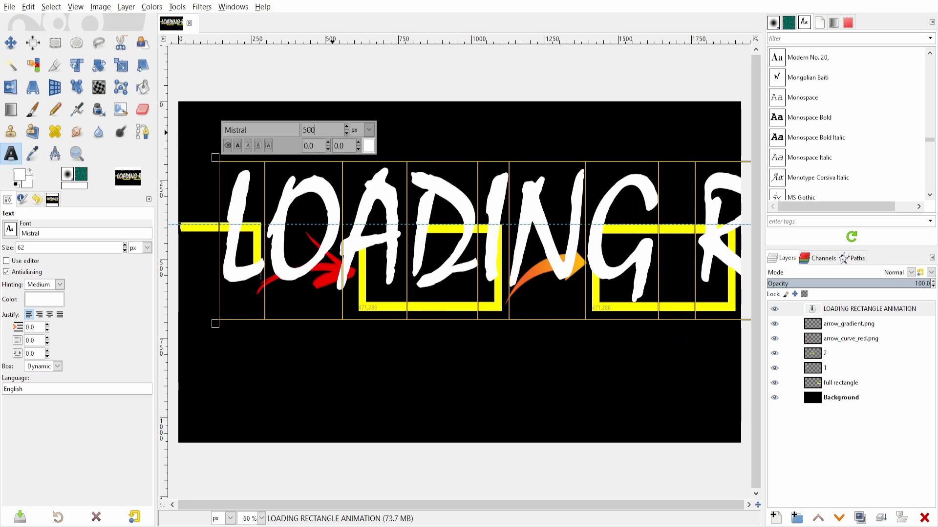
double_click(323, 133)
text(300)
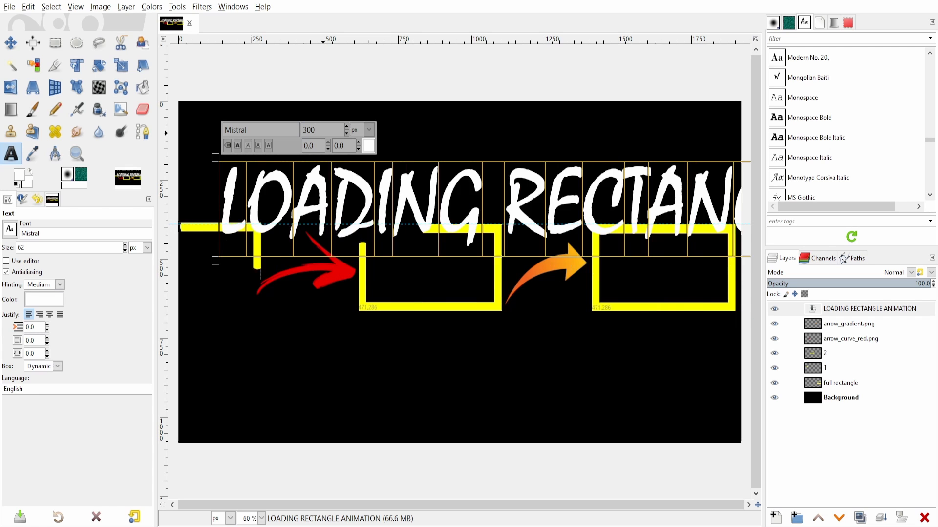
double_click(316, 133)
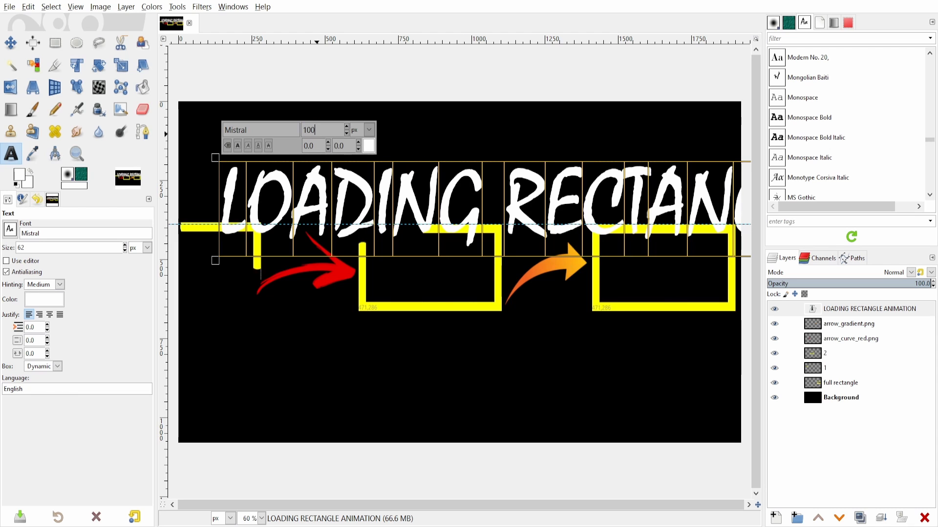
double_click(316, 132)
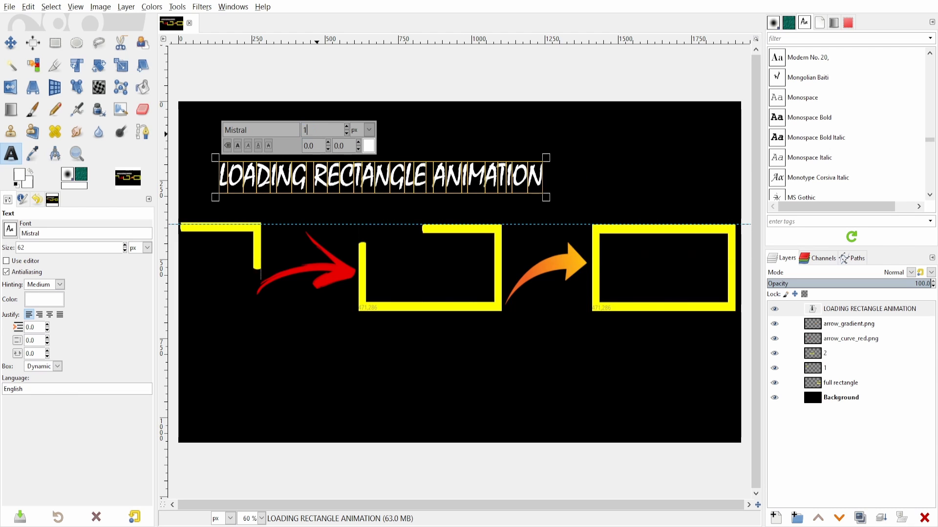
text(150)
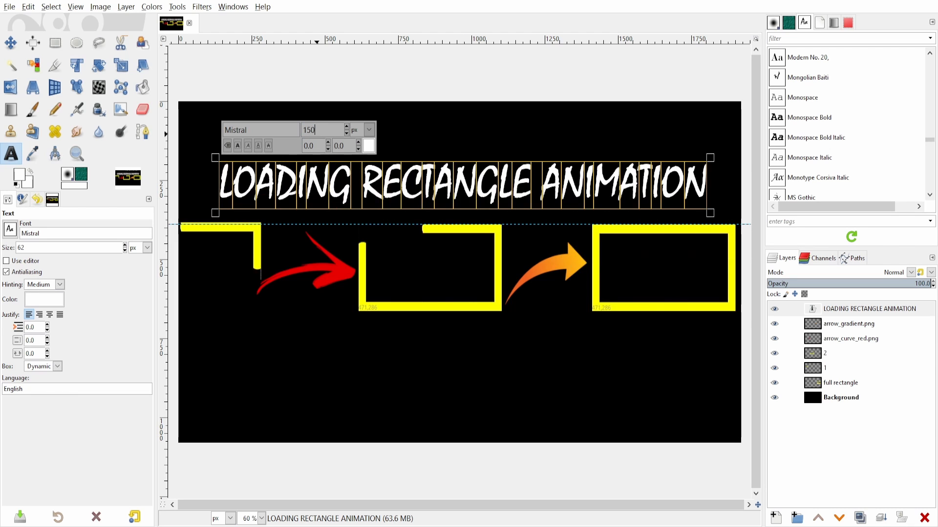
Increase the kerning of the whole title text to 6.0 and make the text bold
click(359, 144)
click(359, 144)
click(359, 143)
click(359, 143)
click(359, 143)
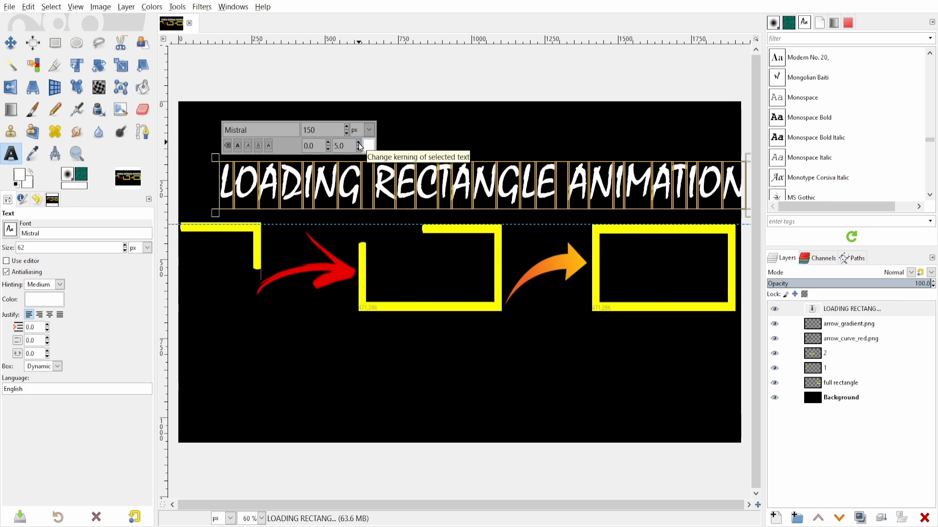
click(238, 147)
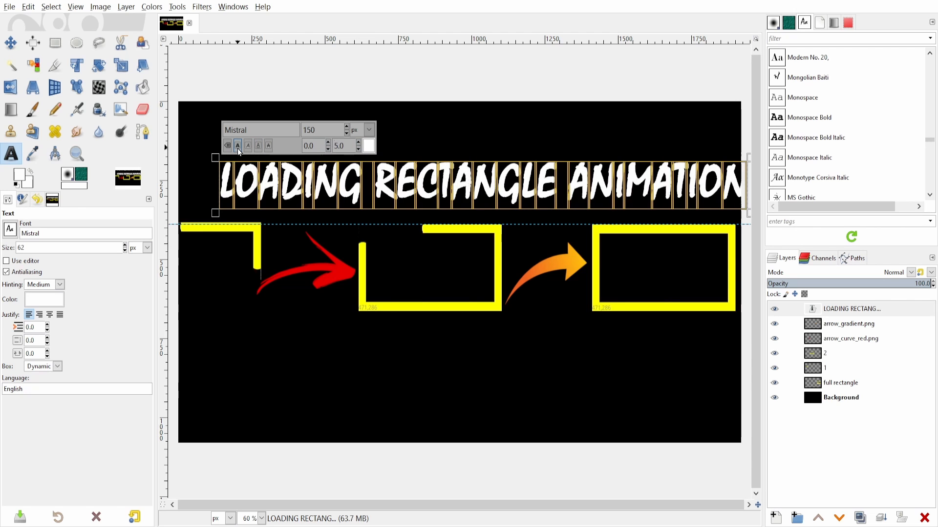
click(359, 143)
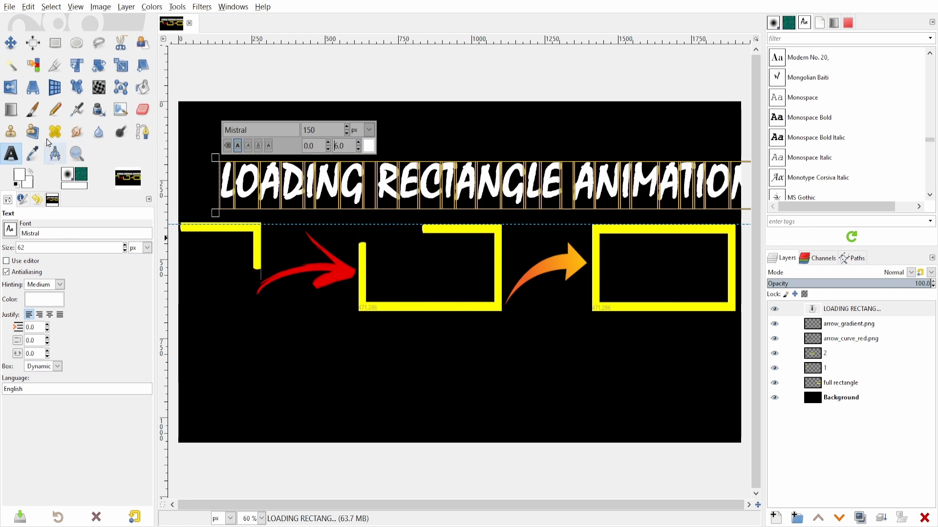
Try to left-align the title with the Align tool relative to the first item, and undo the alignment
click(34, 44)
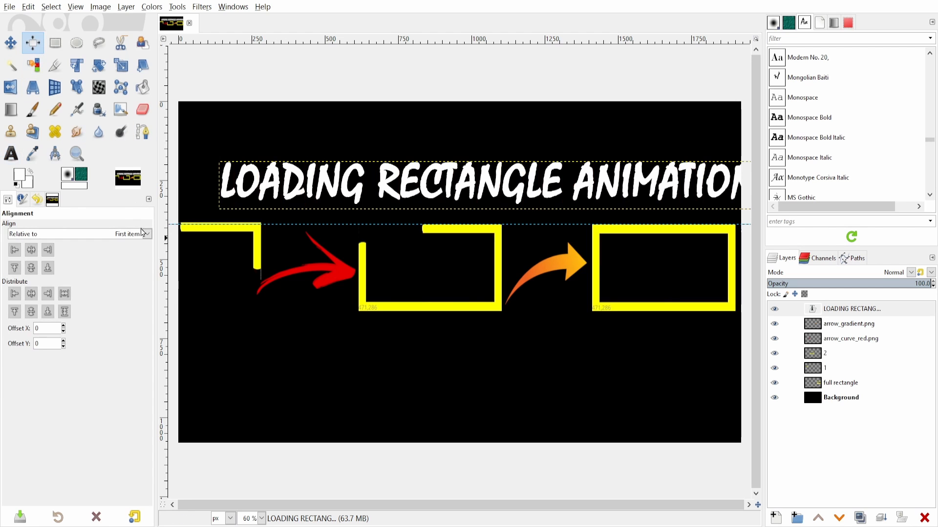
click(289, 181)
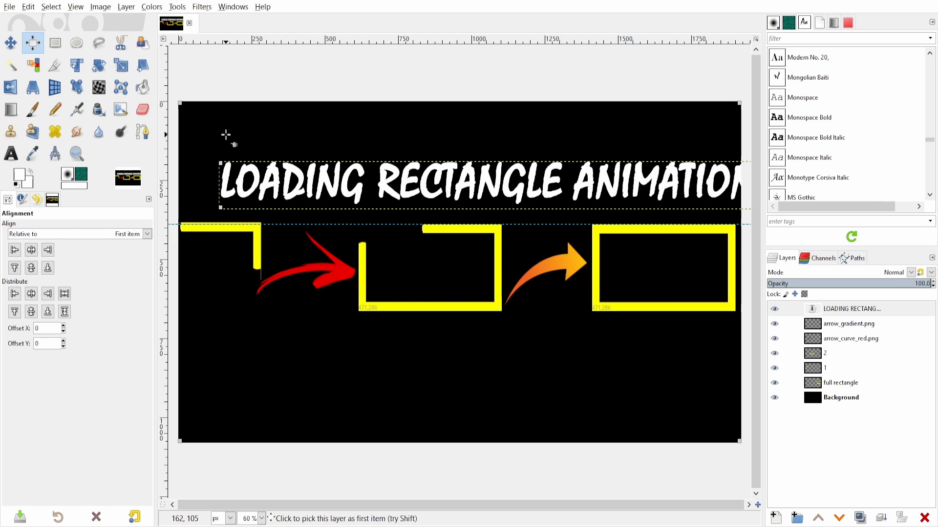
click(14, 250)
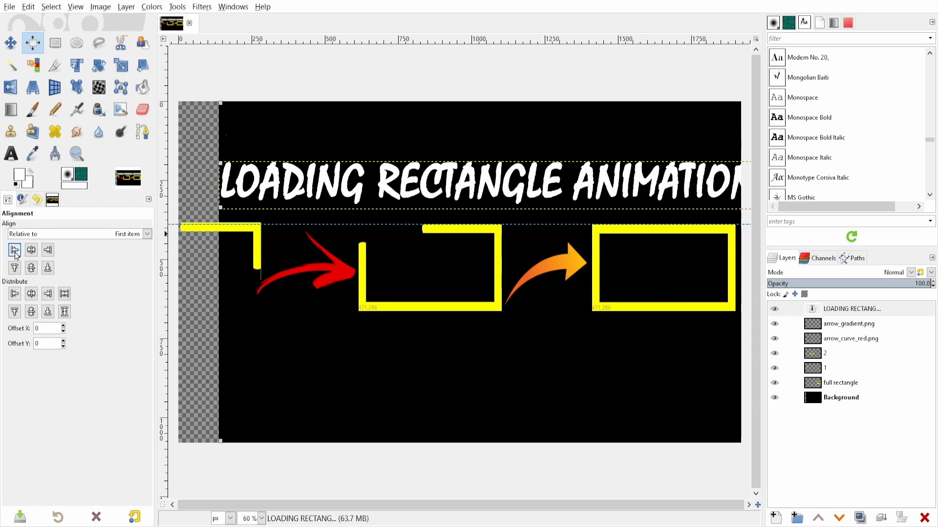
key(ctrl+z)
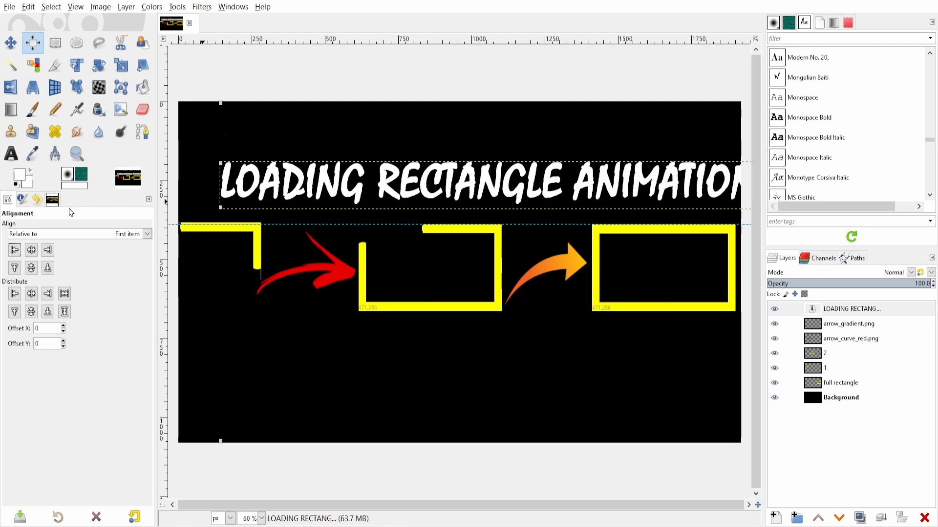
Center the title text horizontally relative to the image and move it up, farther above the row of stages
click(16, 48)
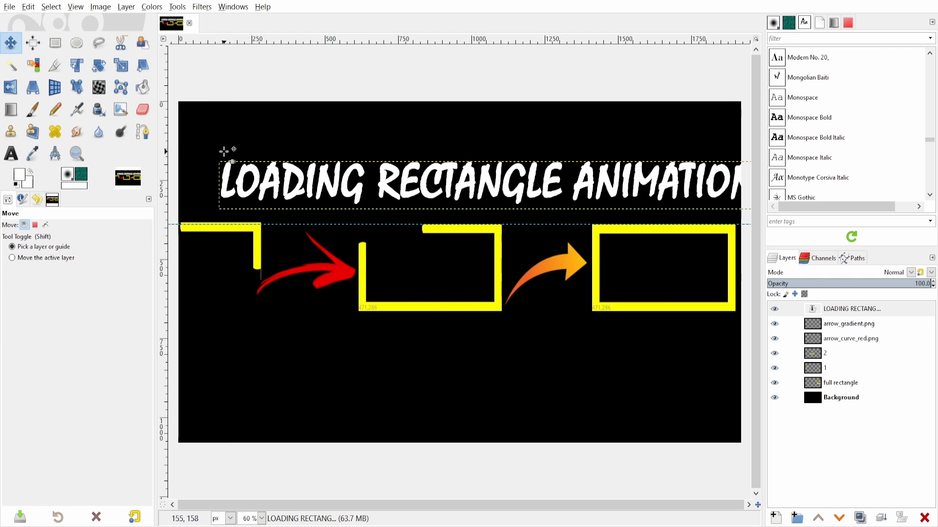
click(32, 48)
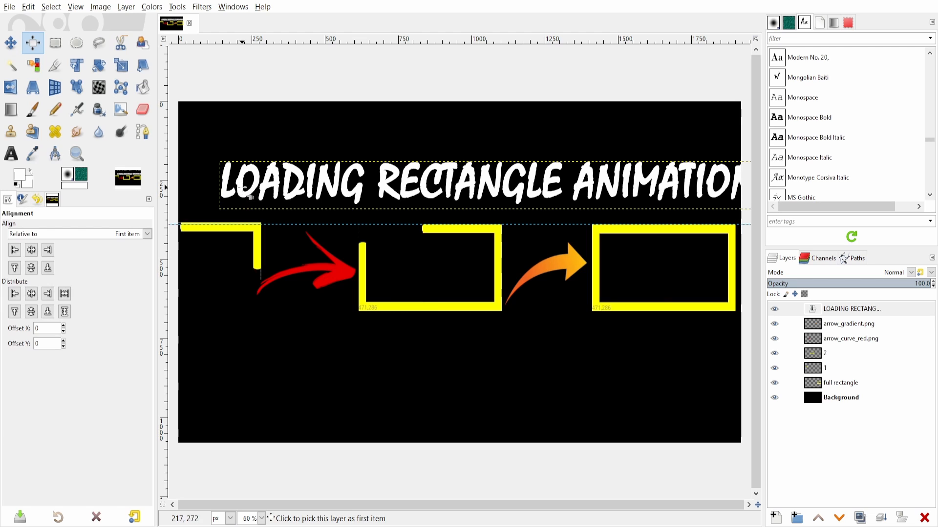
click(244, 188)
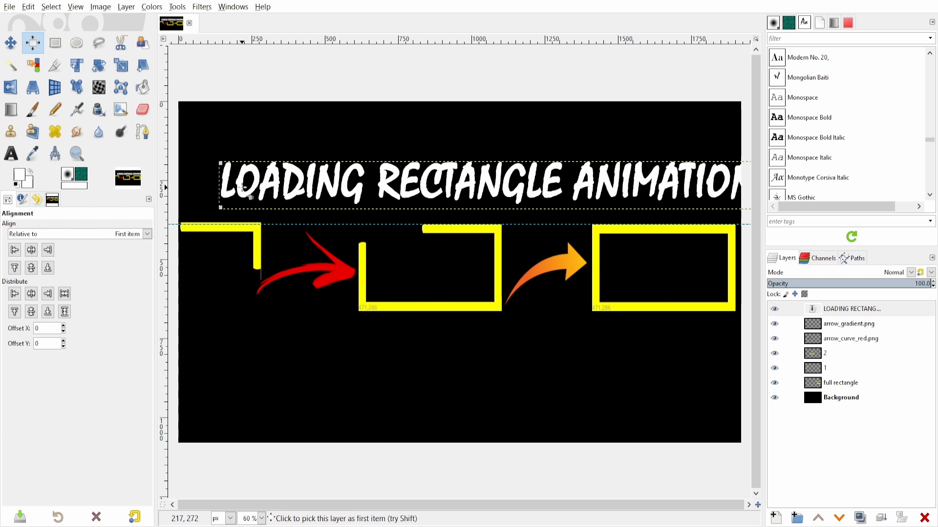
click(147, 234)
click(63, 264)
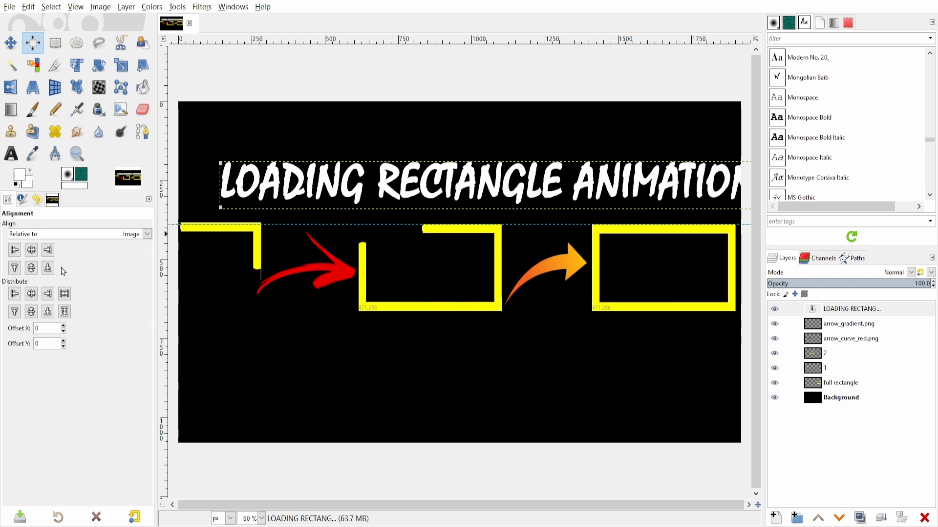
click(15, 249)
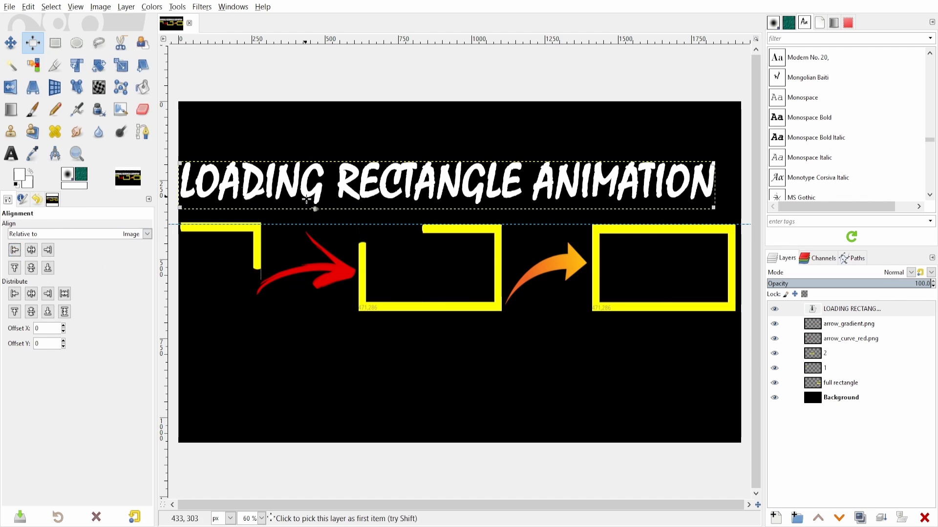
click(32, 249)
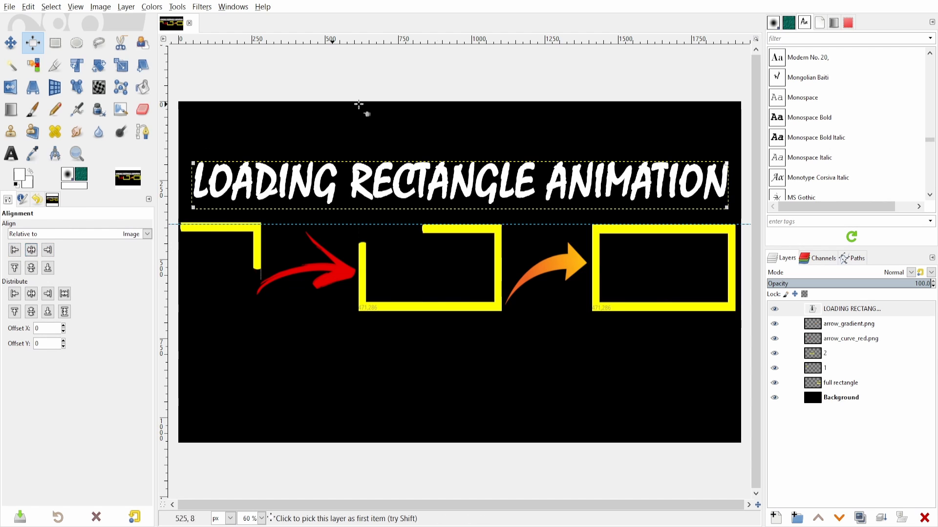
click(10, 43)
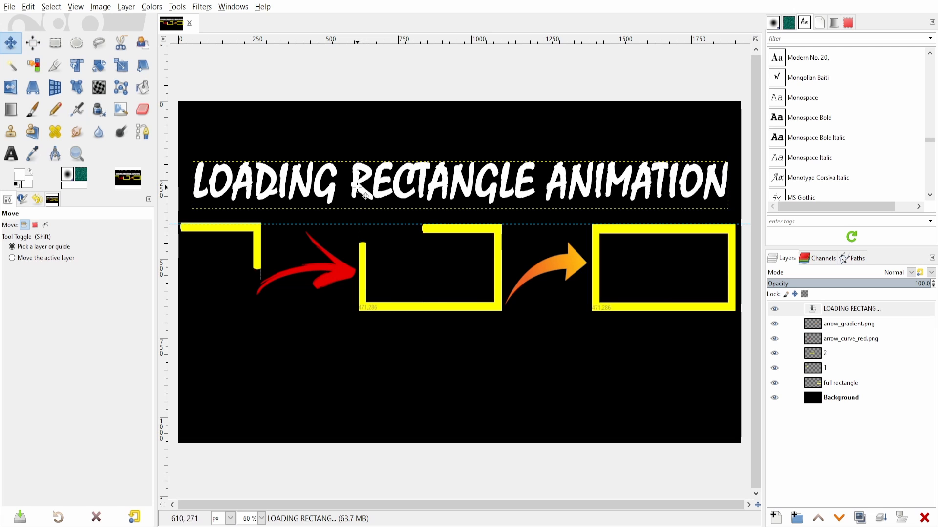
drag(356, 185, 352, 154)
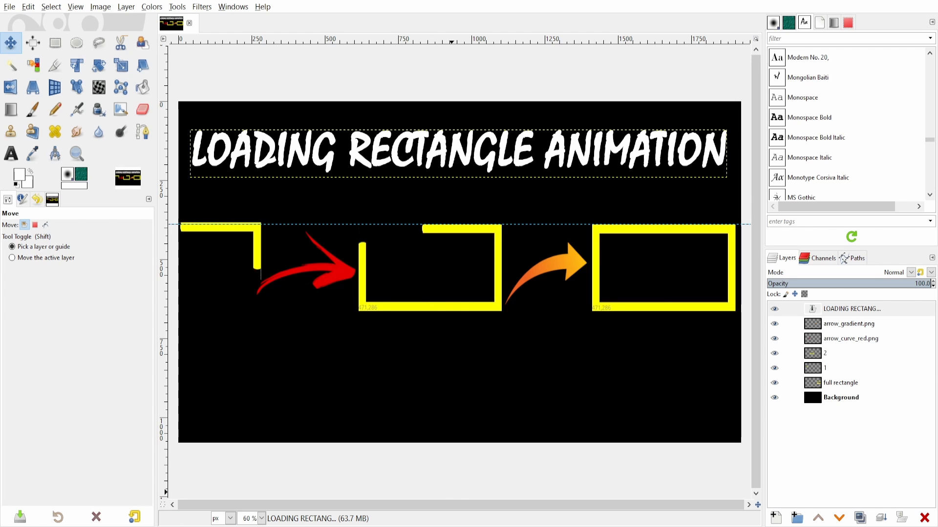
Scale layer 2, the middle rectangle stage, to 503 × 514 px by stretching it downward
click(830, 368)
click(122, 65)
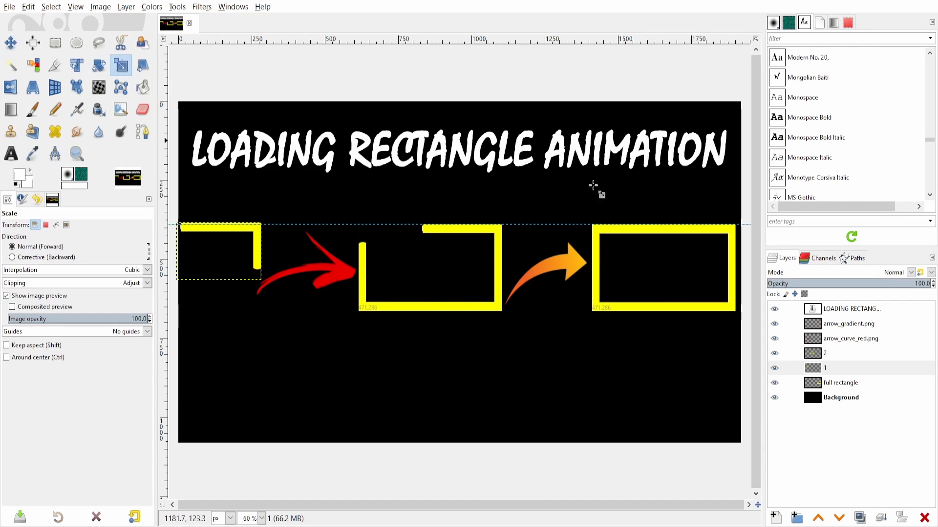
click(850, 356)
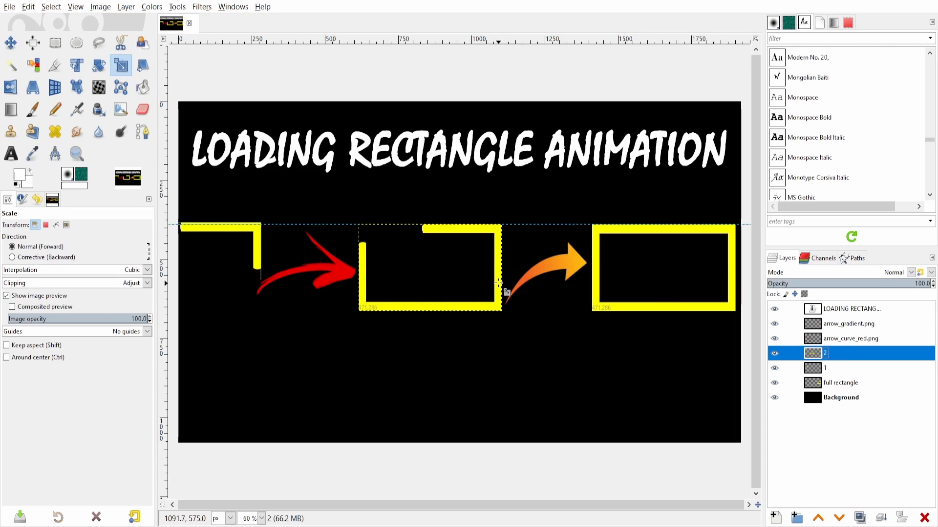
click(495, 281)
drag(504, 317, 508, 388)
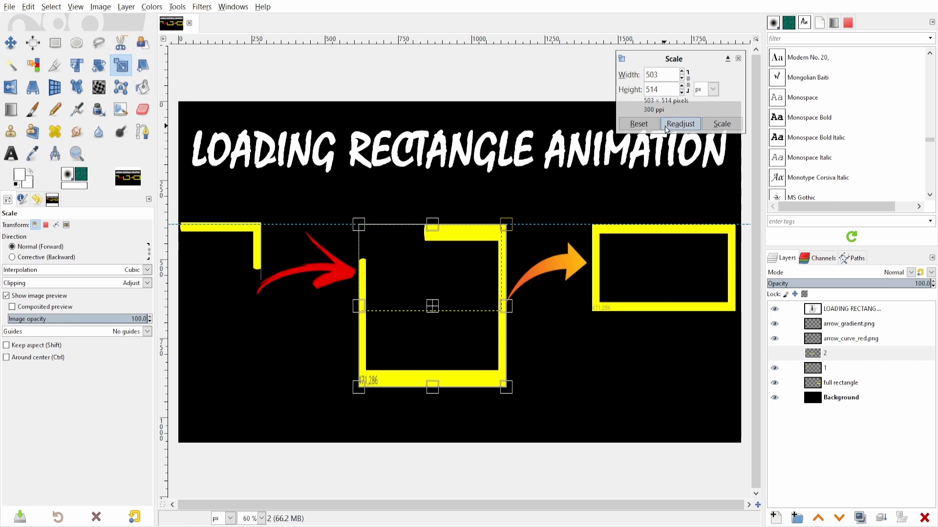
click(721, 125)
click(774, 353)
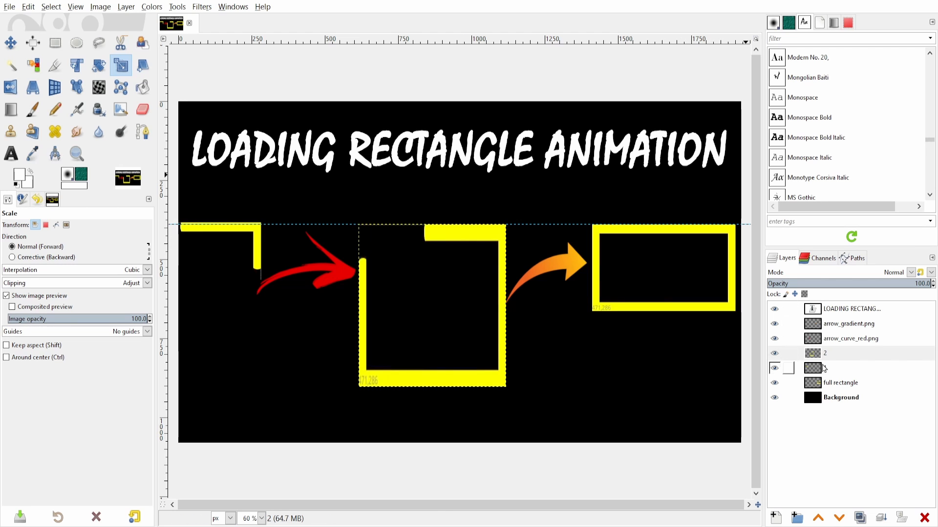
Move layer 1, the first rectangle stage, down slightly so its top edge sits on the horizontal guide
click(828, 367)
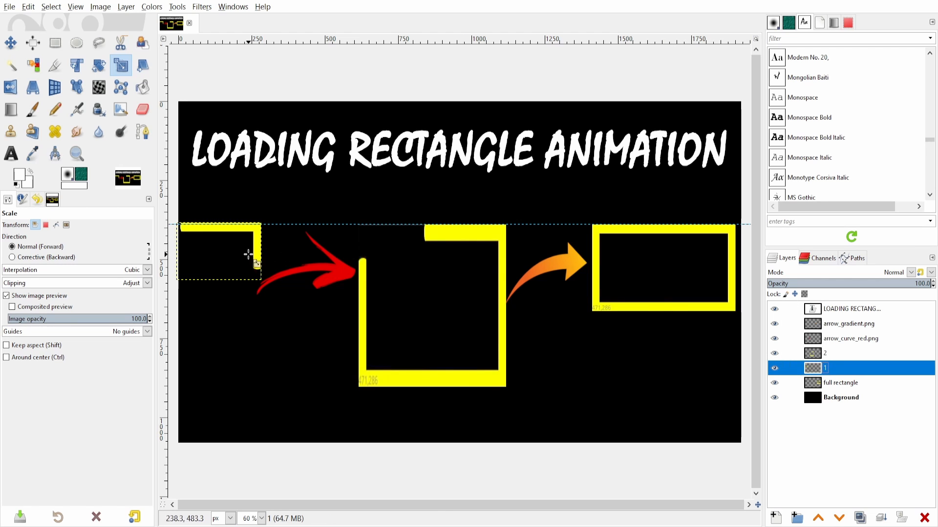
click(11, 43)
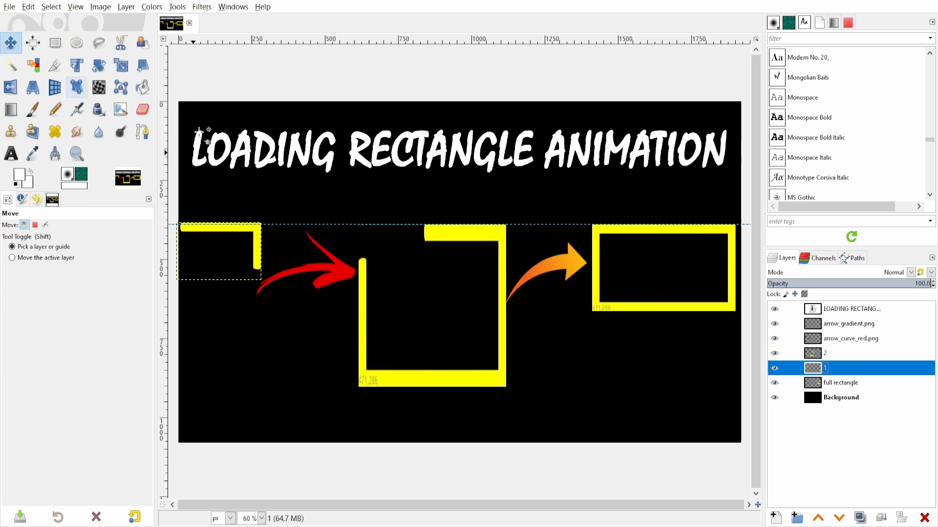
click(259, 239)
drag(267, 249, 263, 250)
Scale layer 1 to 295 × 637 px, stretching the first stage down to the middle stage's bottom edge
key(shift+s)
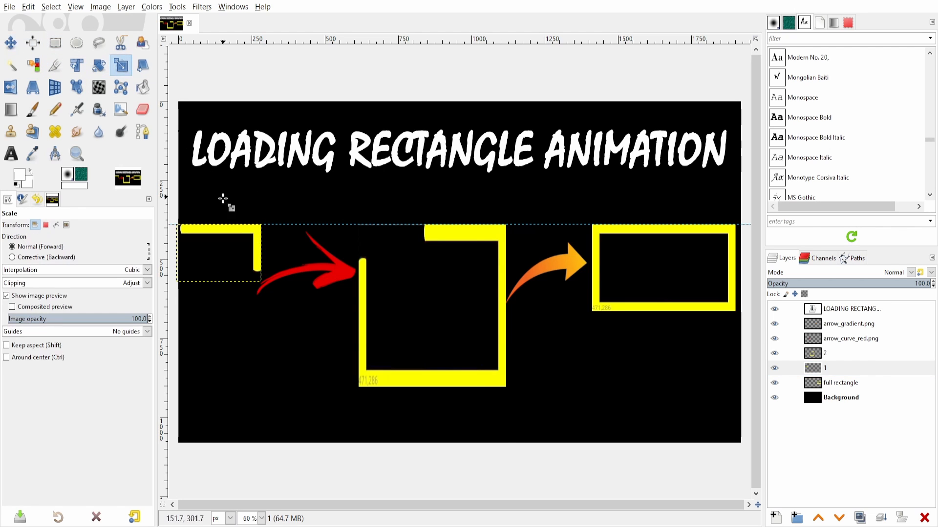
click(267, 273)
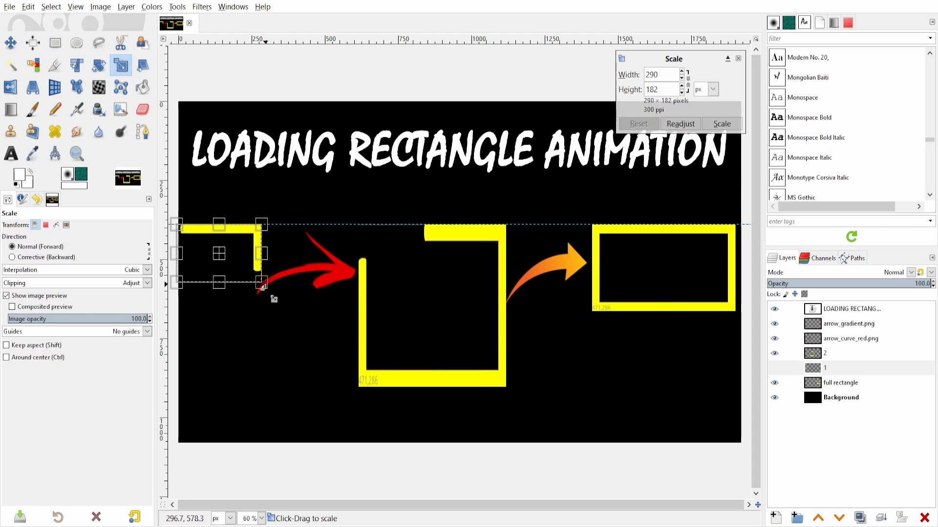
drag(262, 285, 265, 426)
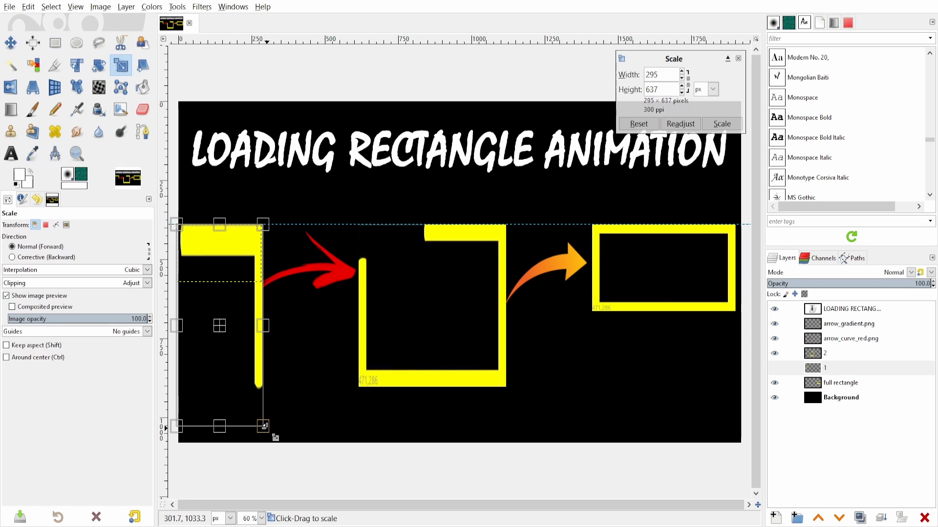
key(Return)
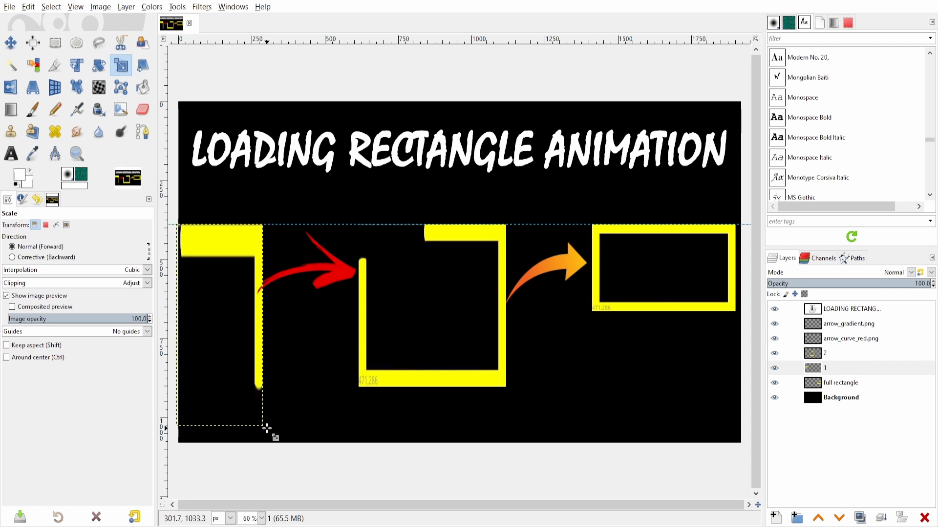
Scale the full rectangle layer to 514 × 516 px, extending it downward and slightly toward the gradient arrow
click(714, 311)
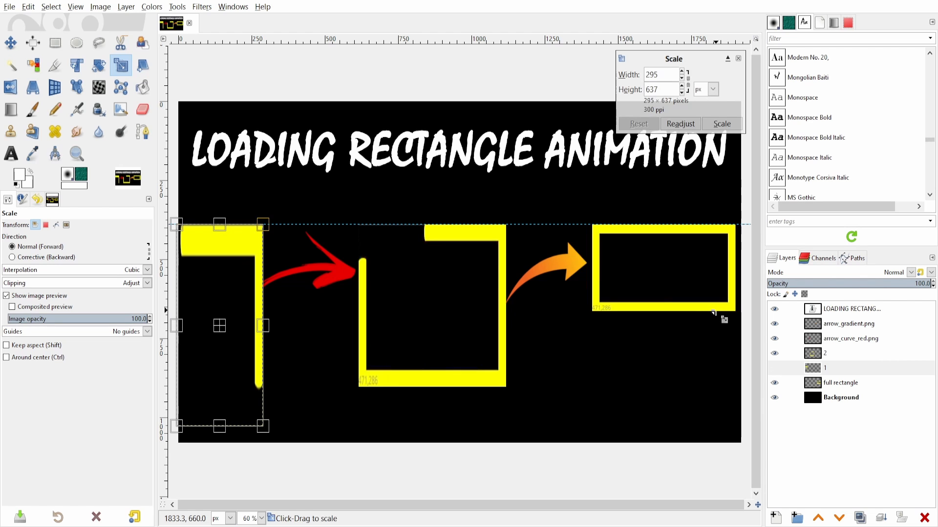
click(847, 381)
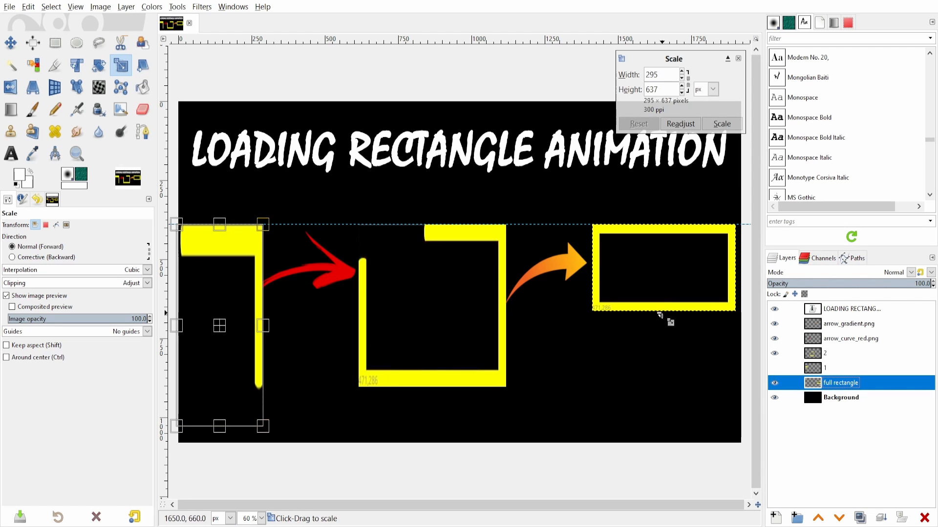
click(615, 301)
drag(616, 301, 588, 388)
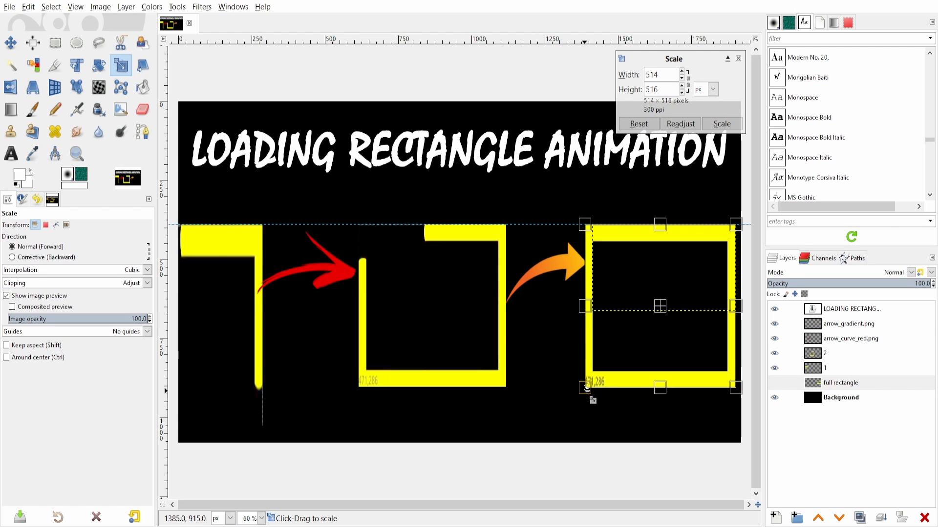
key(Return)
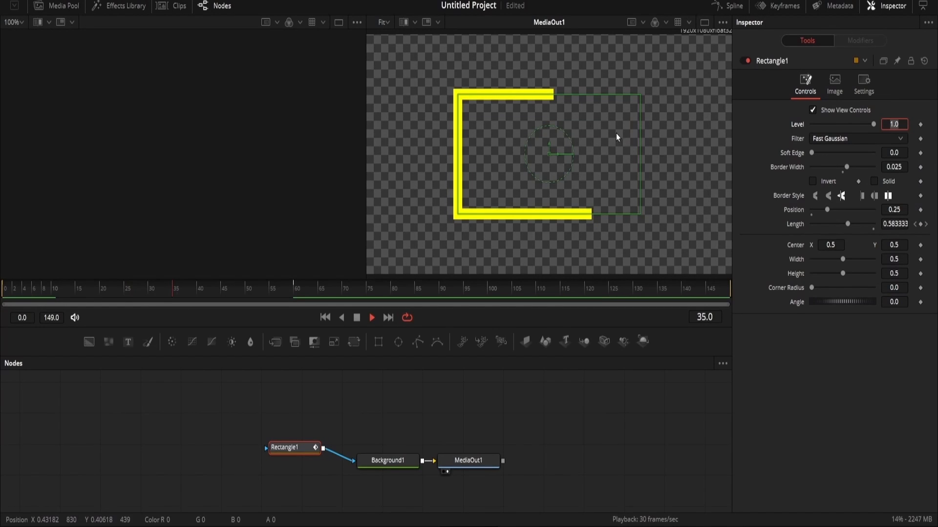
Switch from DaVinci Resolve back to GIMP and paste the Resolve screenshot as a new layer
key(alt+Tab)
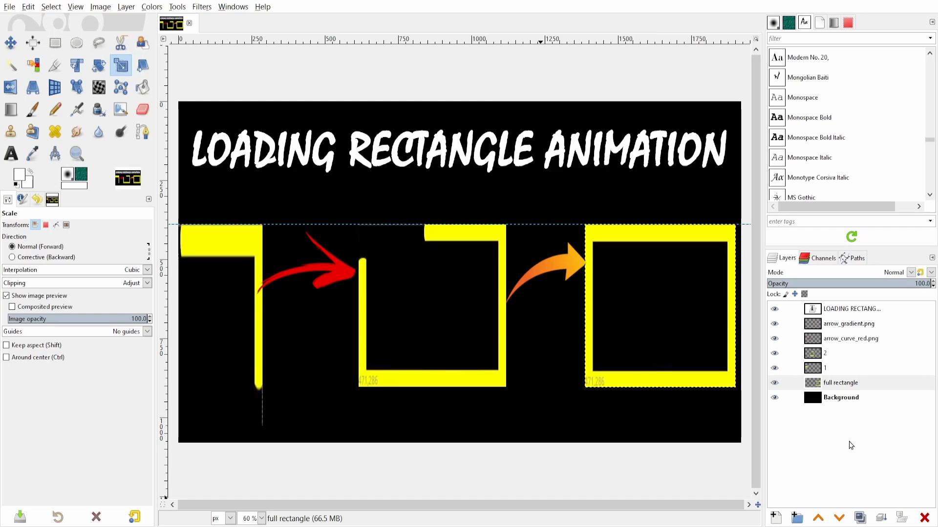
key(ctrl+v)
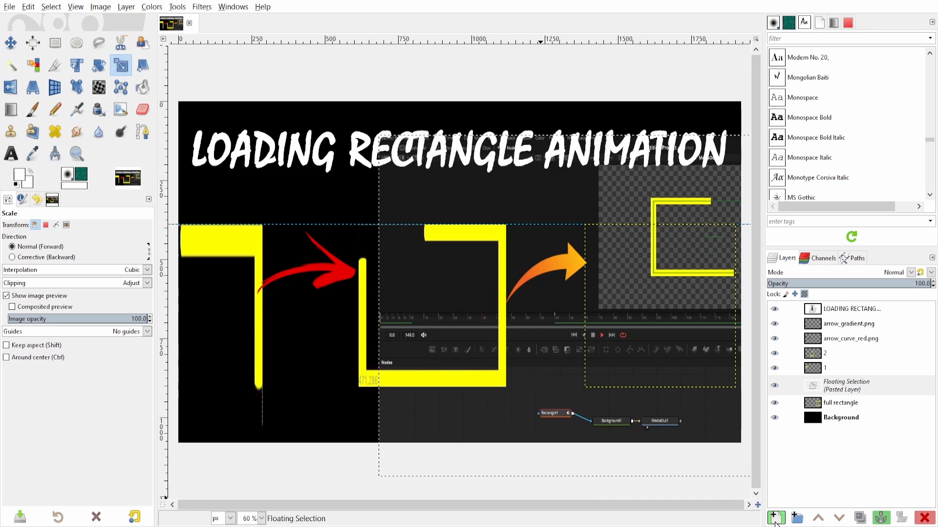
click(776, 519)
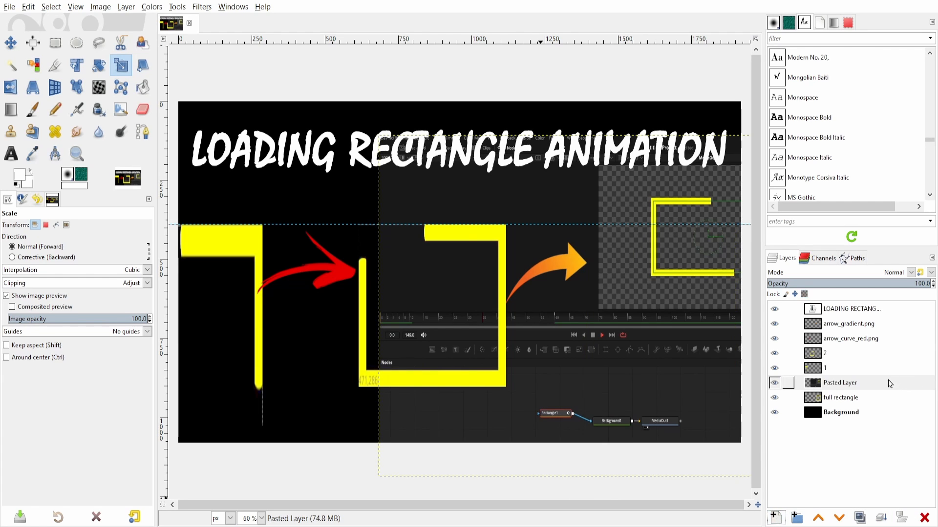
Place the pasted screenshot layer directly above the Background layer and move it to cover the whole canvas
drag(901, 383, 873, 406)
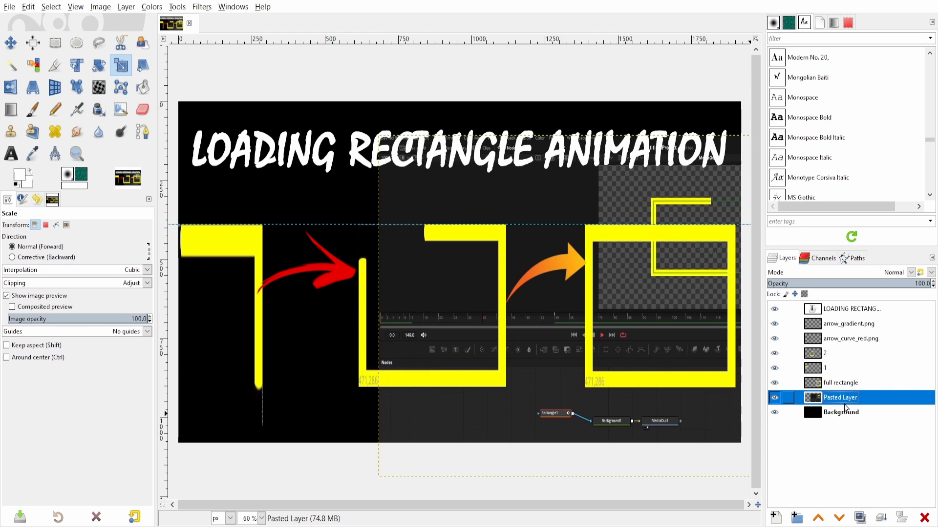
click(10, 43)
drag(591, 193, 391, 161)
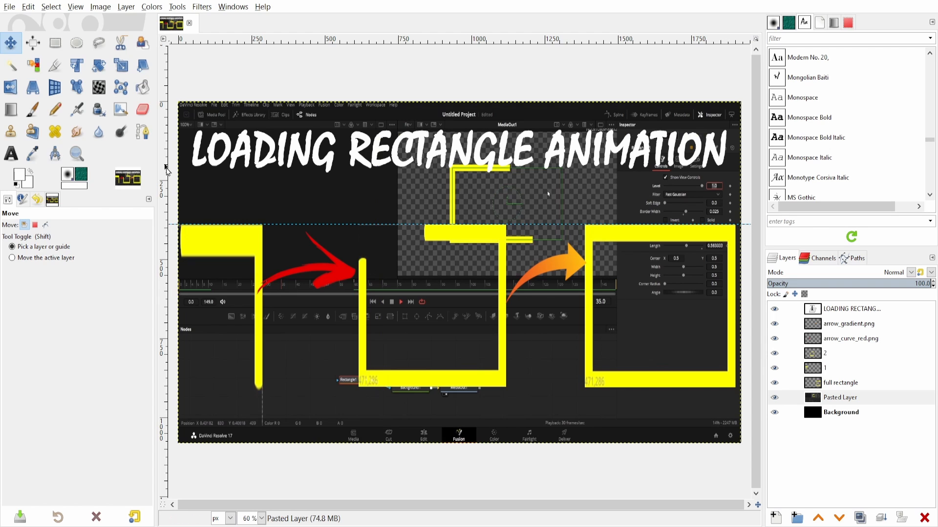
Apply a Gaussian Blur with size 1.78 in both X and Y to the pasted screenshot layer
click(16, 10)
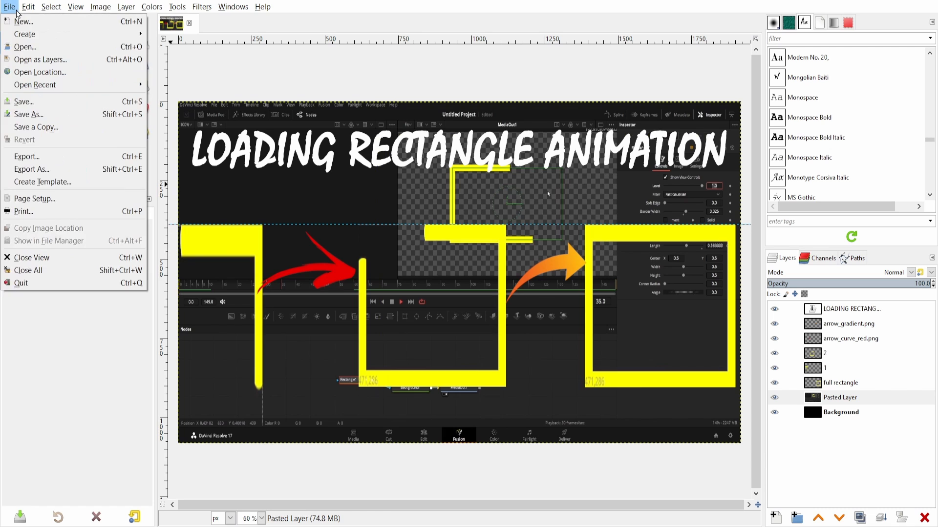
mouse_move(201, 6)
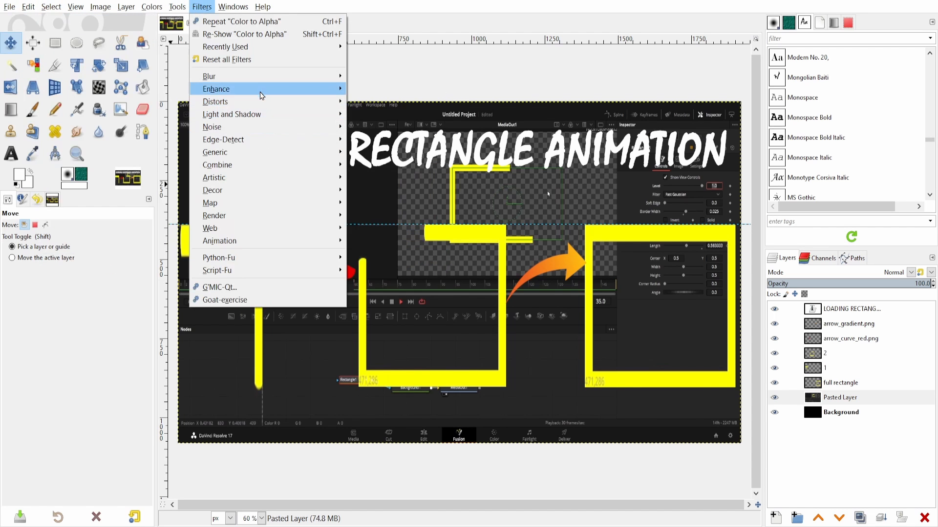
mouse_move(255, 84)
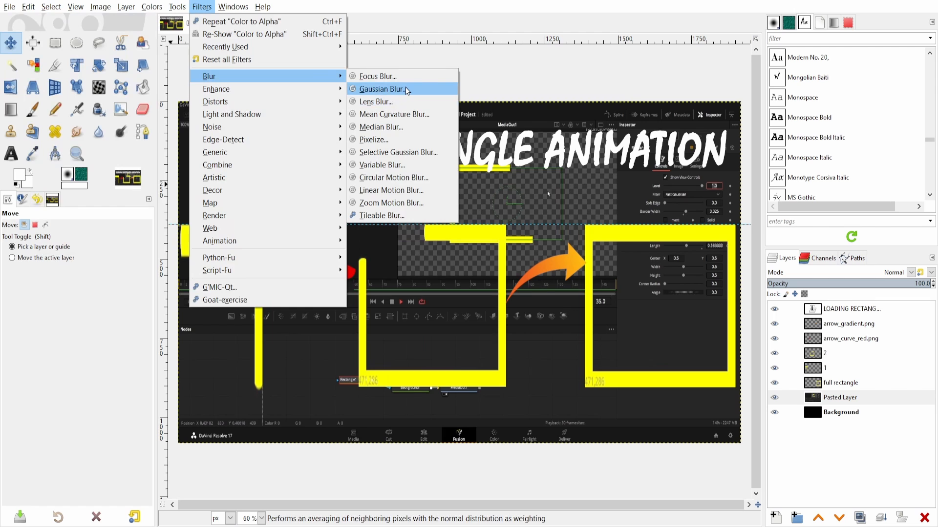
click(385, 88)
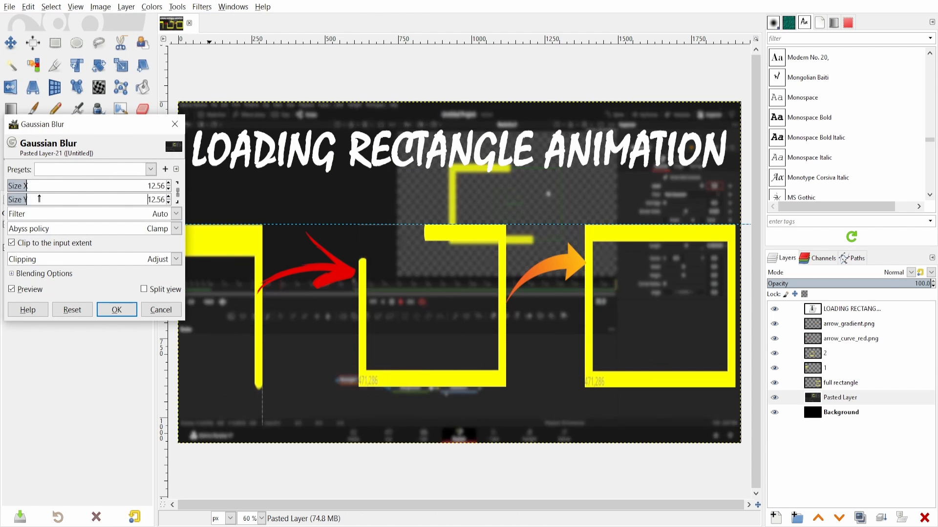
drag(39, 199, 31, 200)
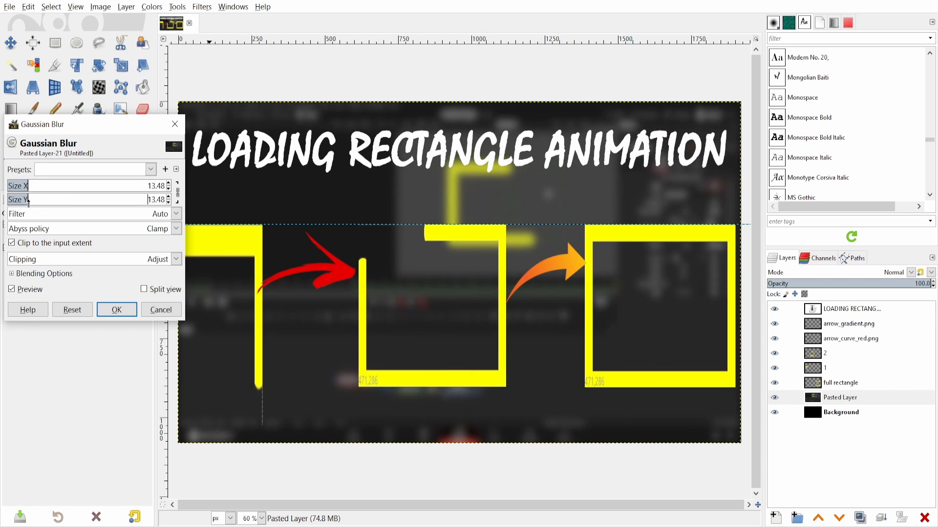
drag(29, 201, 30, 202)
drag(31, 203, 13, 198)
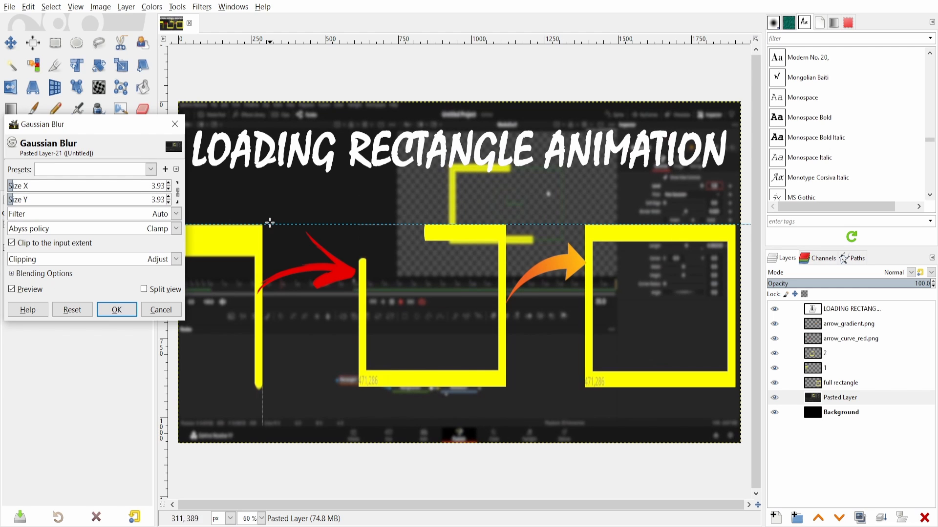
drag(10, 198, 9, 198)
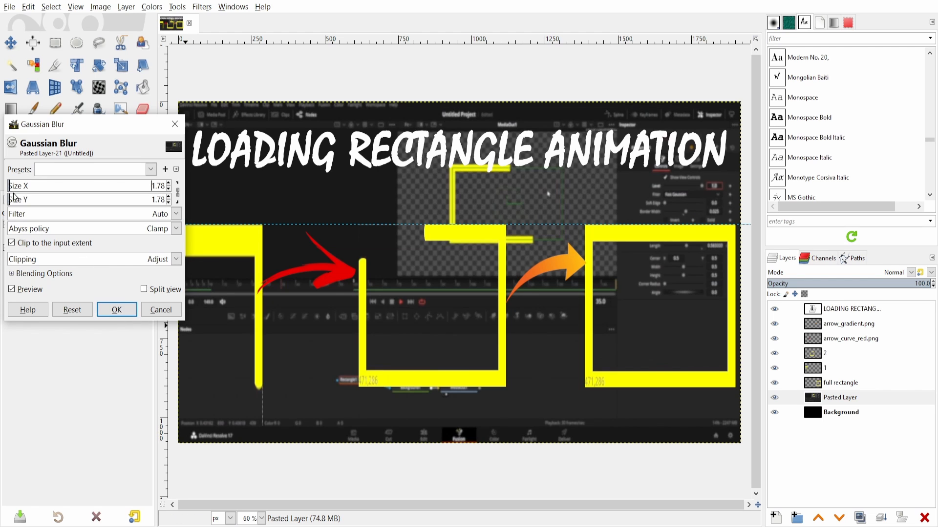
click(117, 313)
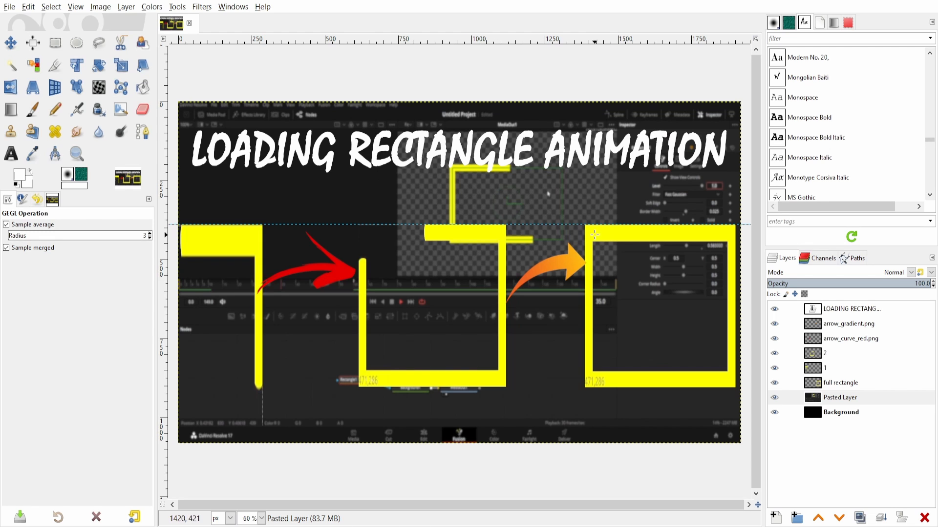
Start a Long Shadow filter on the title text layer and set its shadow colour to a medium light purple
click(871, 311)
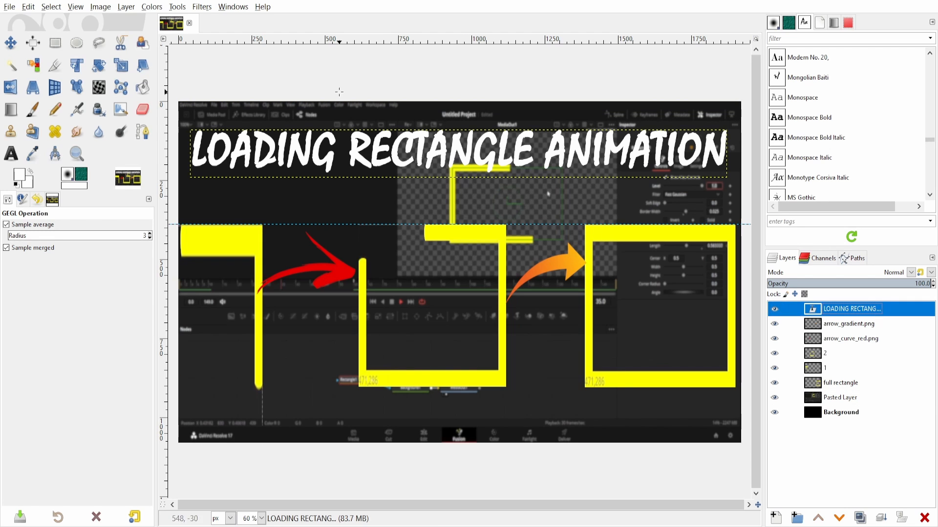
click(202, 8)
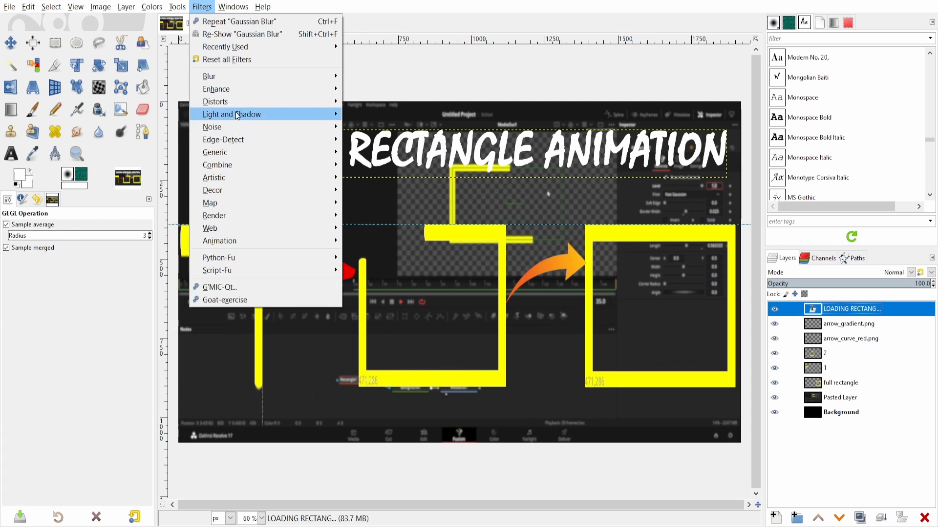
mouse_move(237, 116)
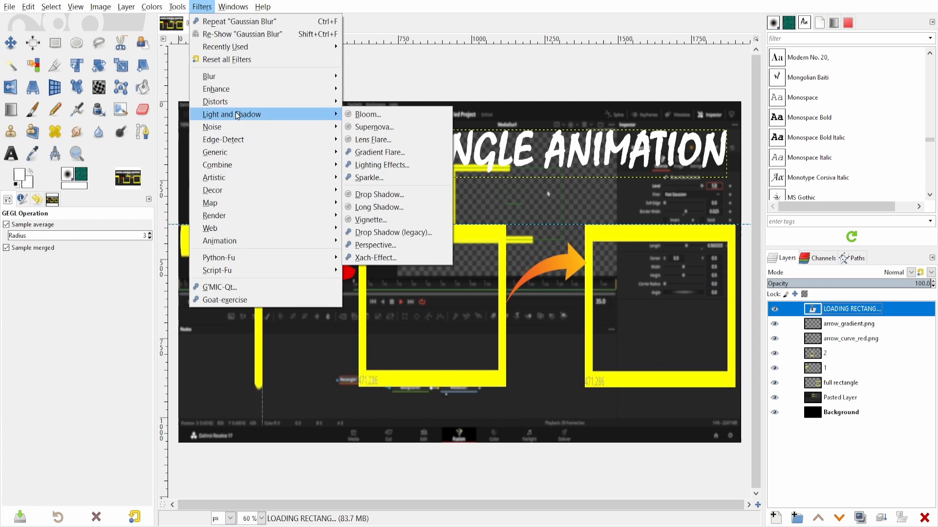
click(377, 207)
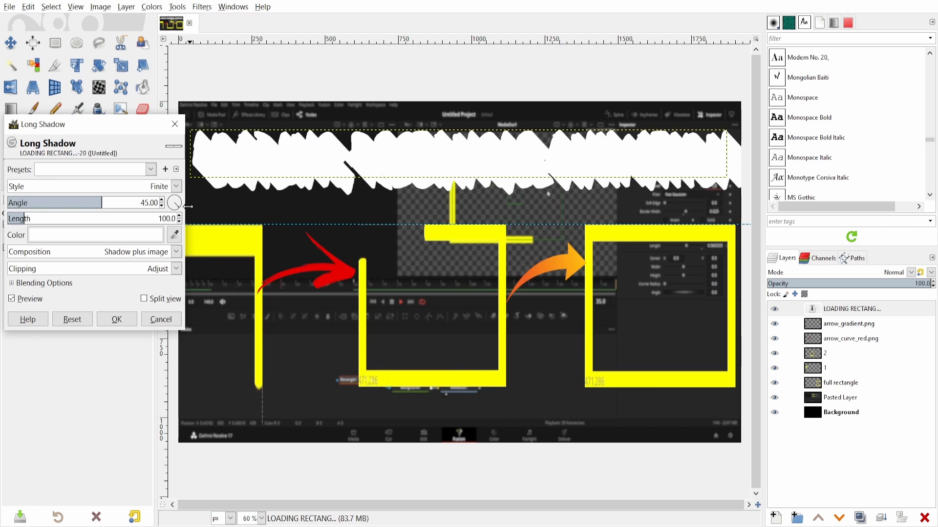
click(33, 244)
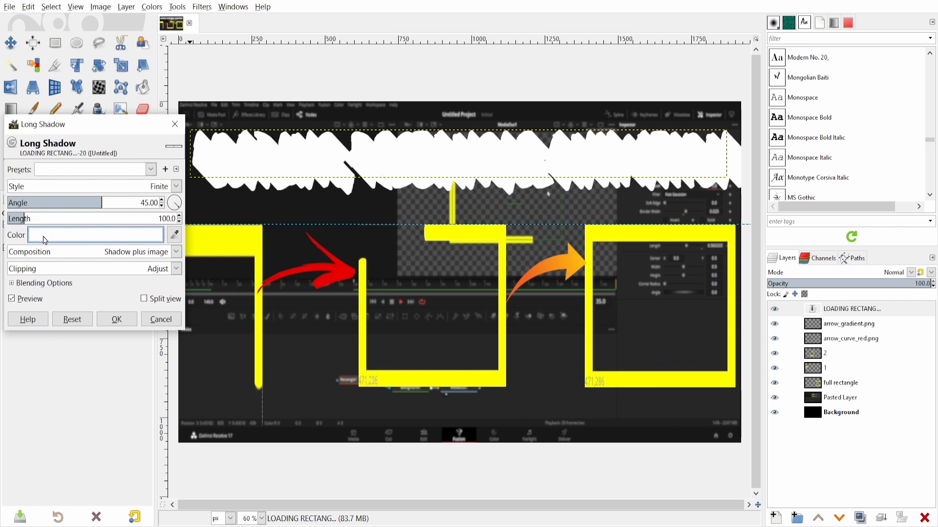
click(93, 210)
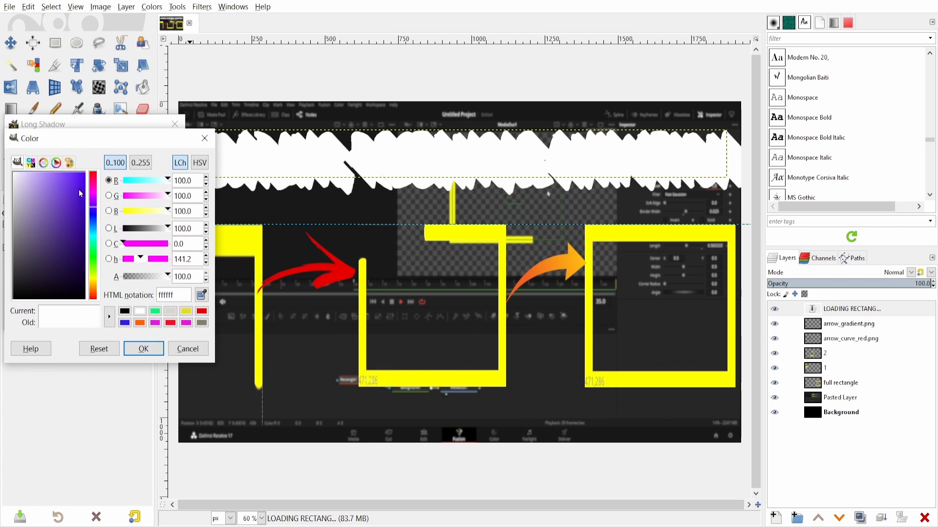
drag(78, 189, 55, 179)
click(143, 349)
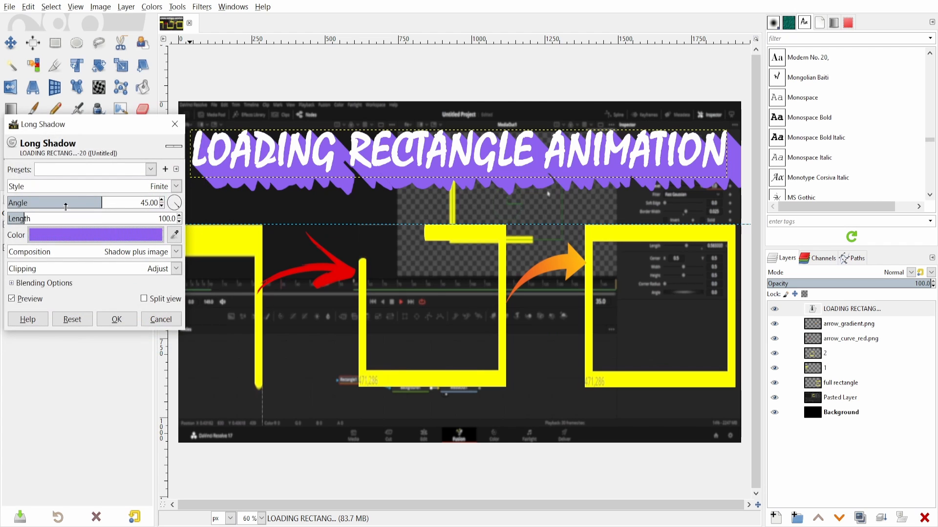
Set the title's long shadow to an angle of 41.81 and a length of 8.7, and apply it
drag(99, 203, 97, 204)
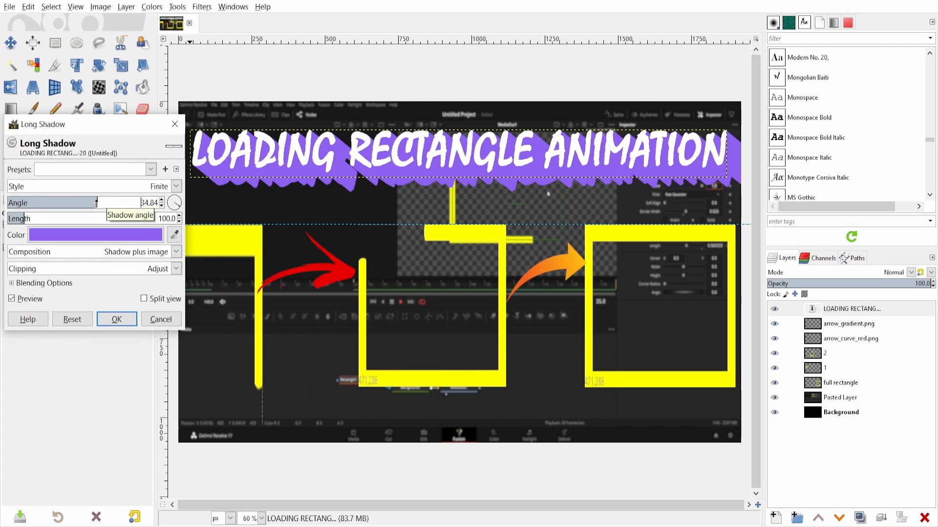
drag(17, 222, 9, 221)
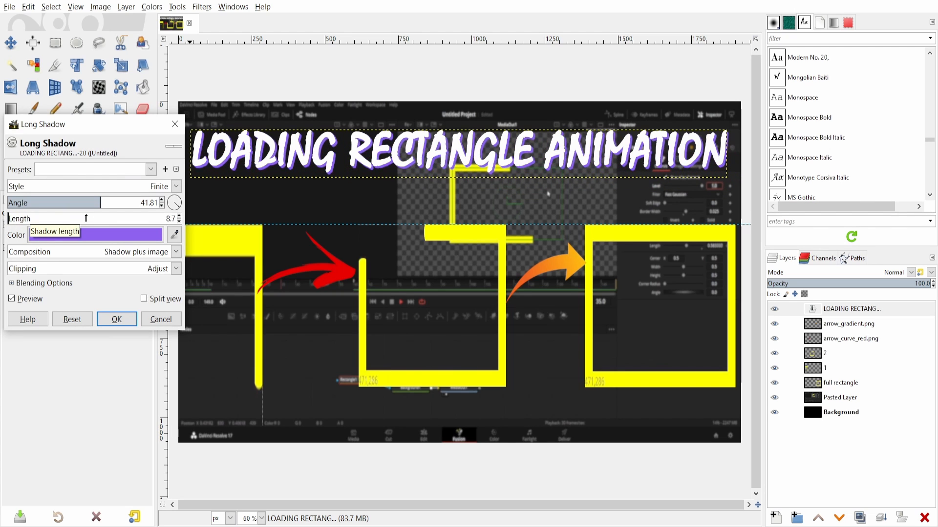
click(118, 320)
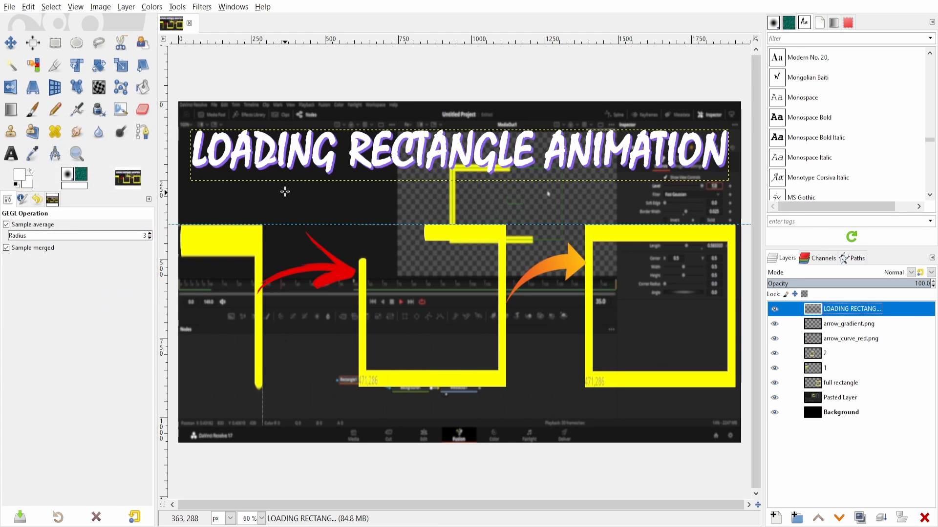
Start a Drop Shadow filter on the title layer with a blur radius of 0 and a bright green colour
click(202, 7)
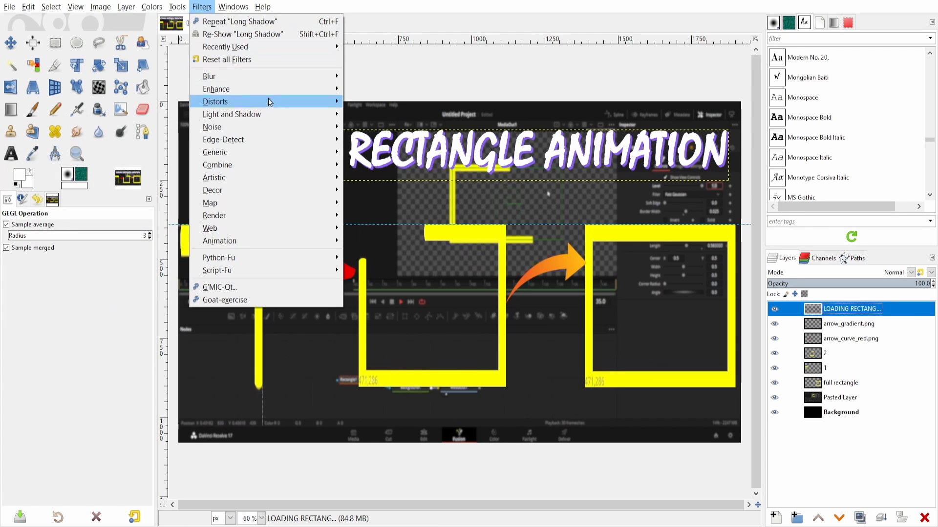
mouse_move(271, 113)
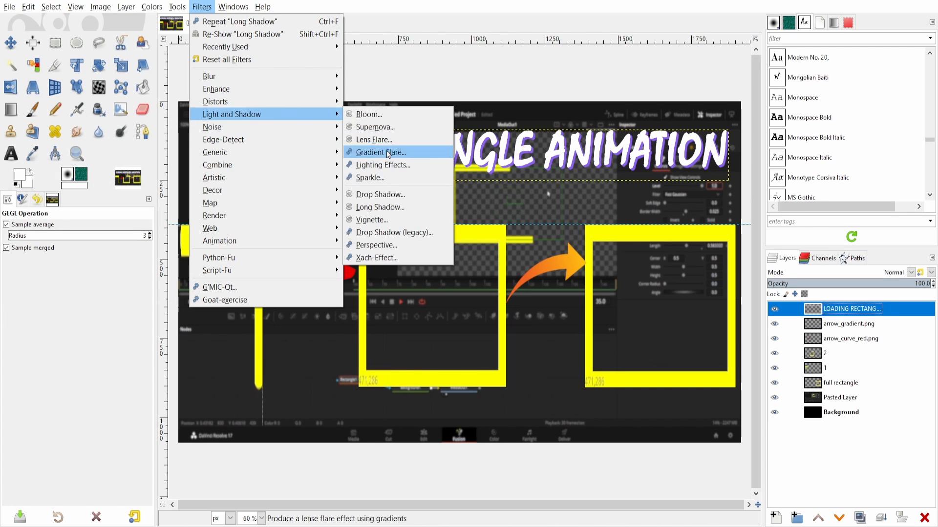
click(387, 194)
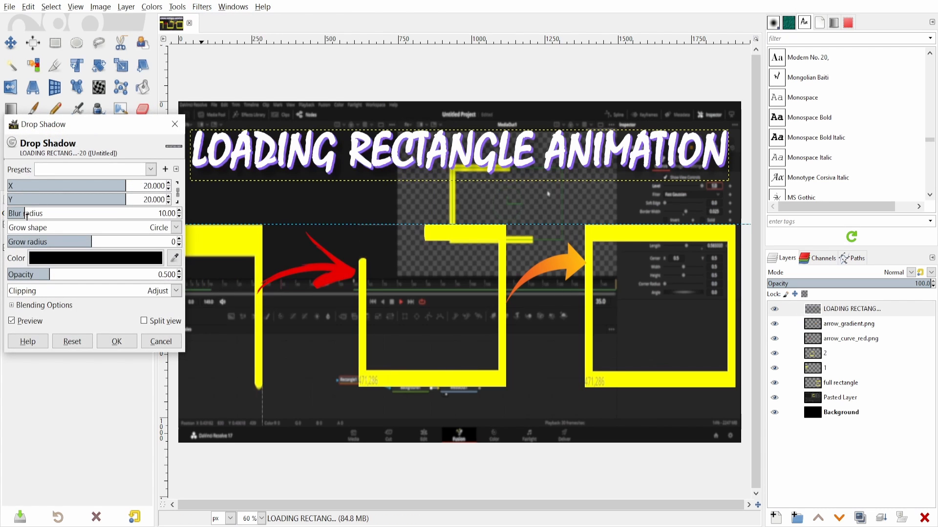
drag(23, 215, 2, 211)
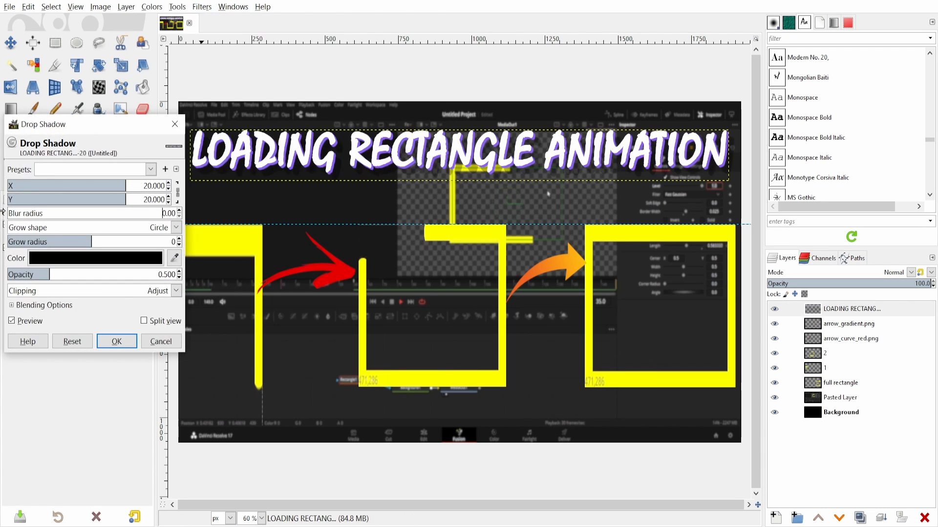
drag(83, 240, 109, 241)
click(124, 256)
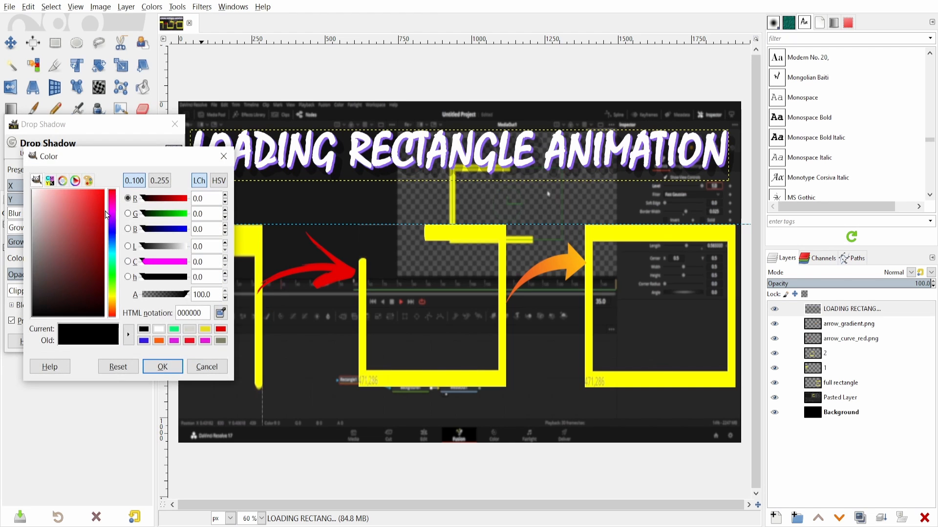
click(114, 280)
drag(99, 235, 101, 194)
click(162, 367)
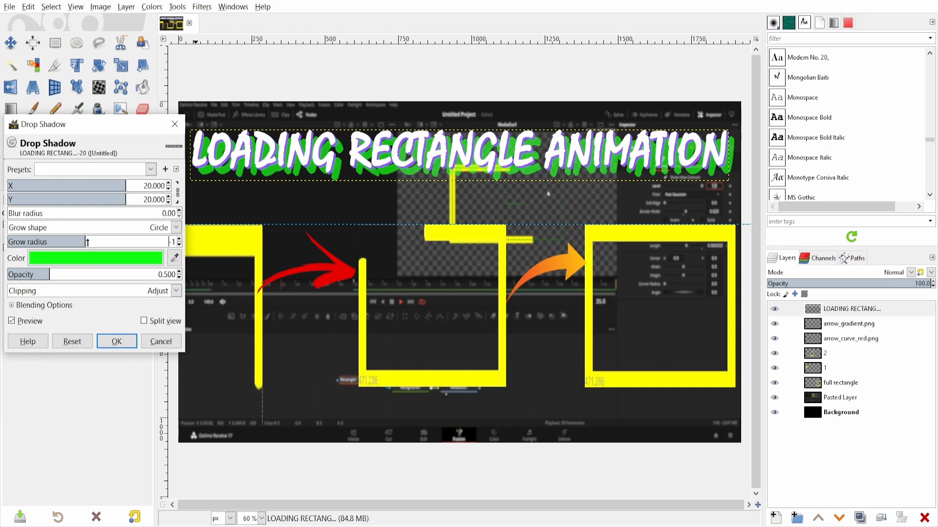
Apply the title's drop shadow with grow radius 12, X and Y offsets of -1.481 and opacity 0.890
click(128, 242)
click(124, 242)
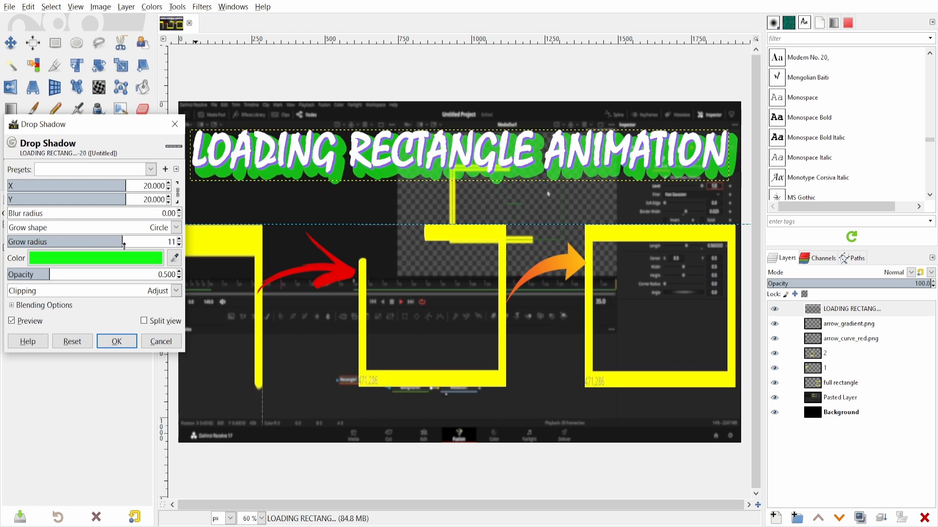
drag(122, 200, 79, 200)
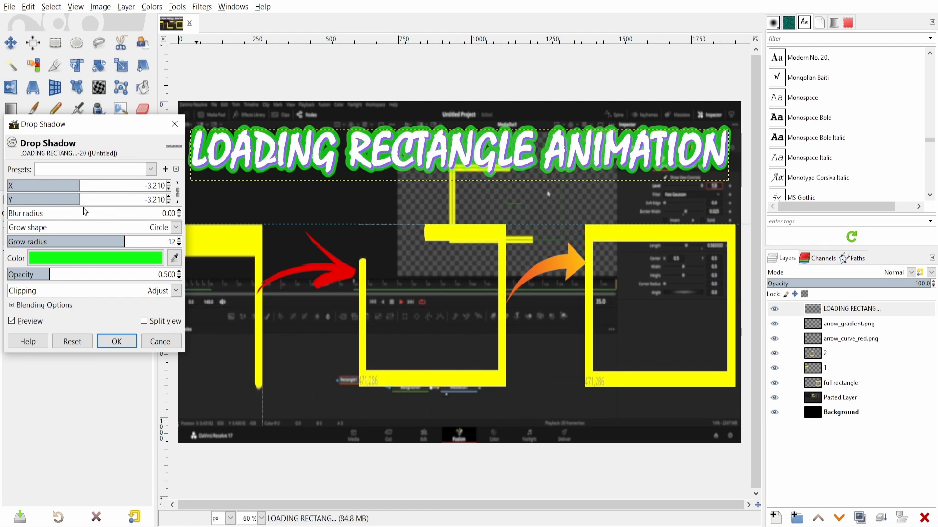
drag(78, 199, 80, 200)
click(123, 240)
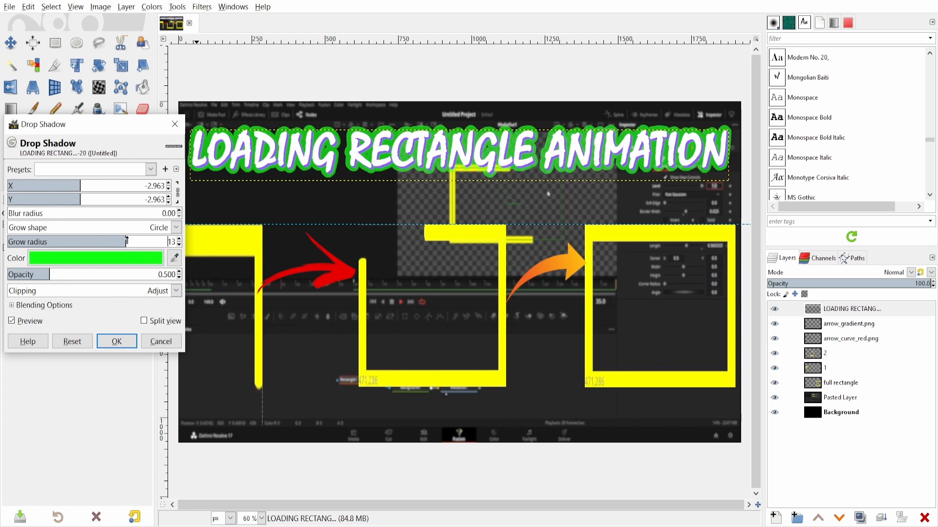
click(125, 241)
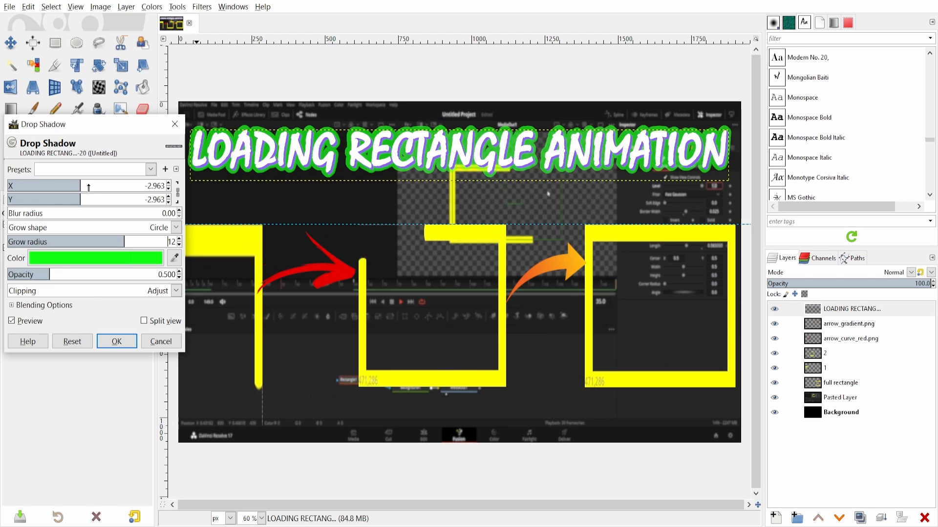
drag(80, 197, 82, 194)
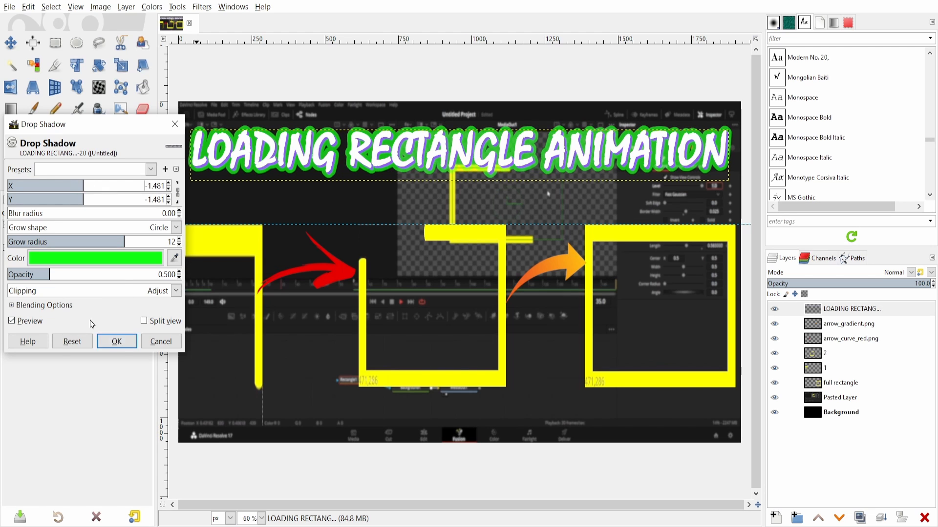
drag(43, 277, 82, 281)
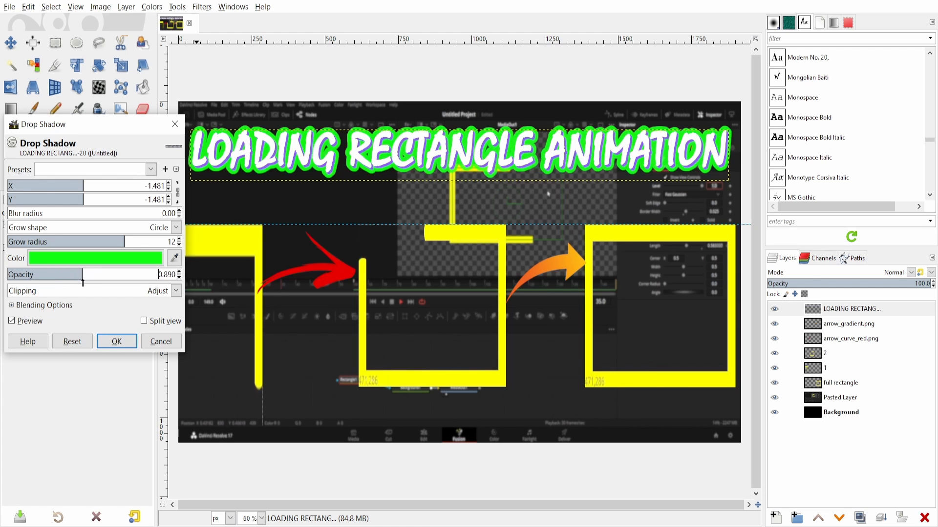
click(105, 345)
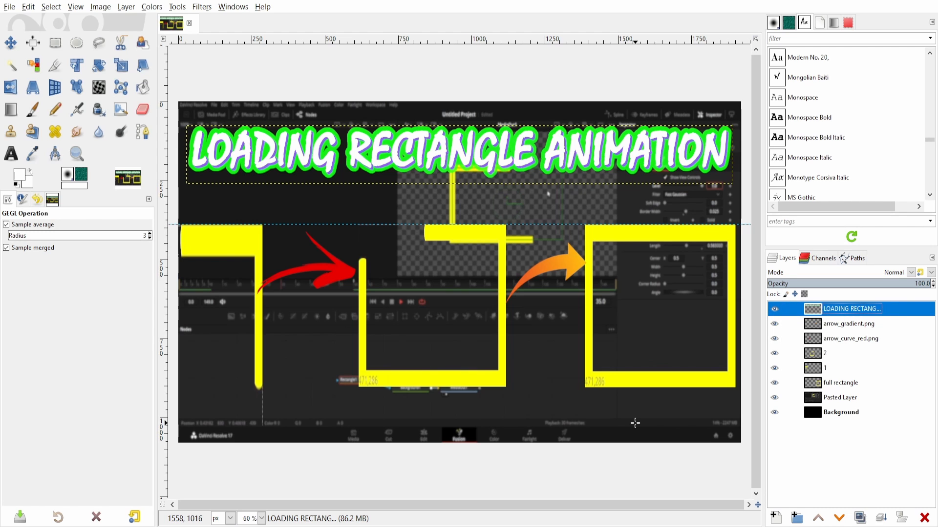
Create a new layer from the visible image above the title layer
right_click(874, 311)
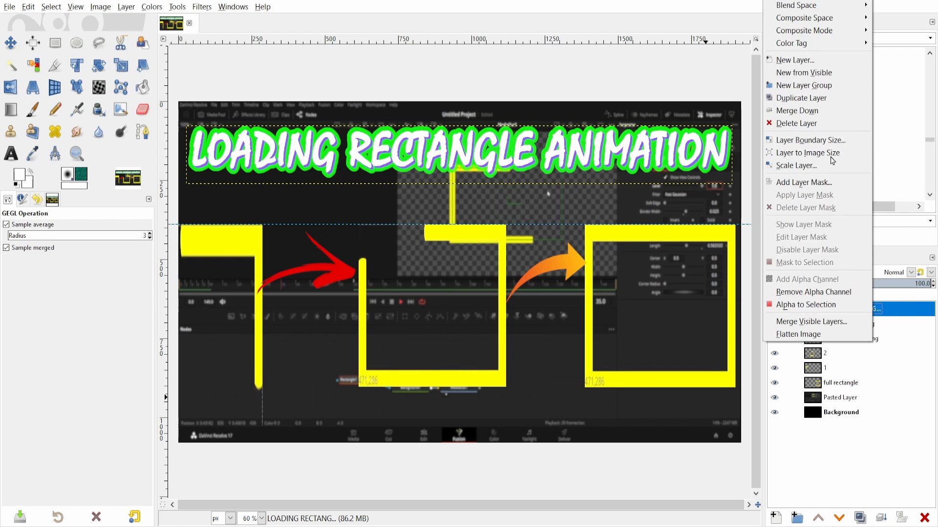
click(807, 73)
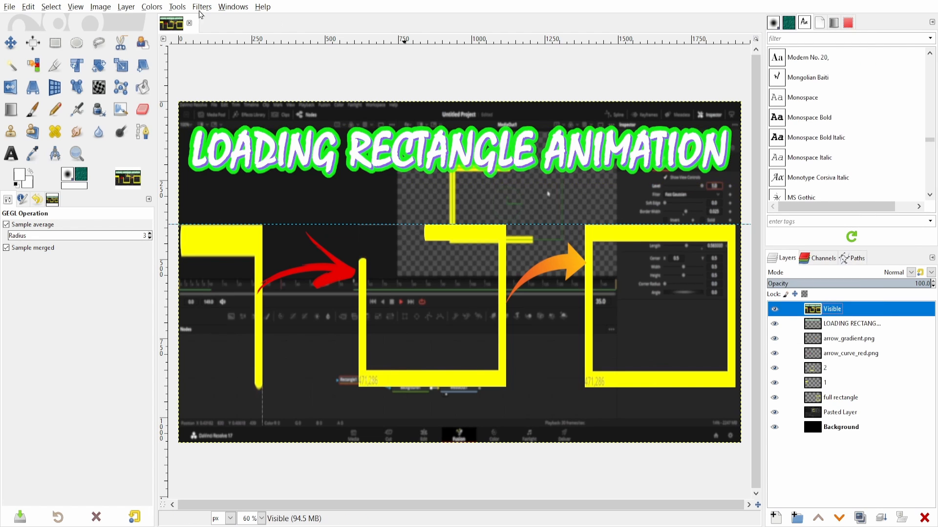
click(125, 8)
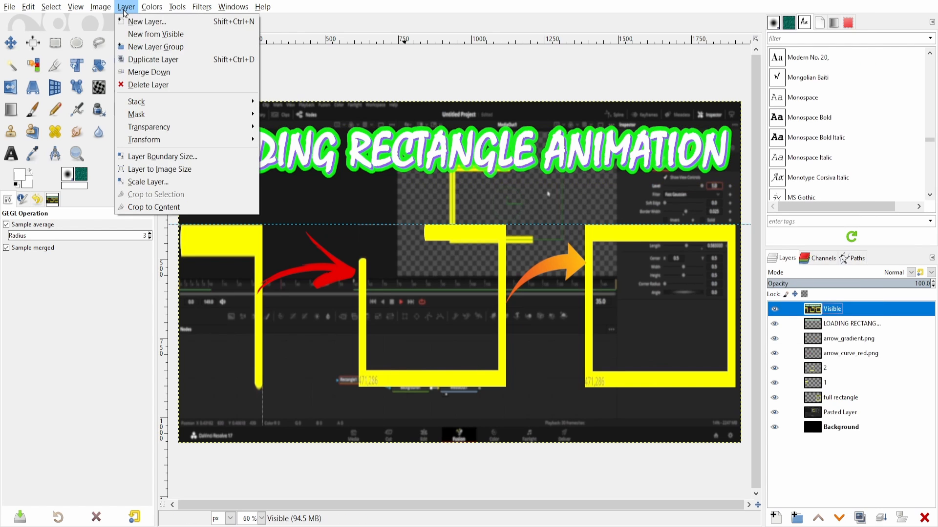
click(147, 181)
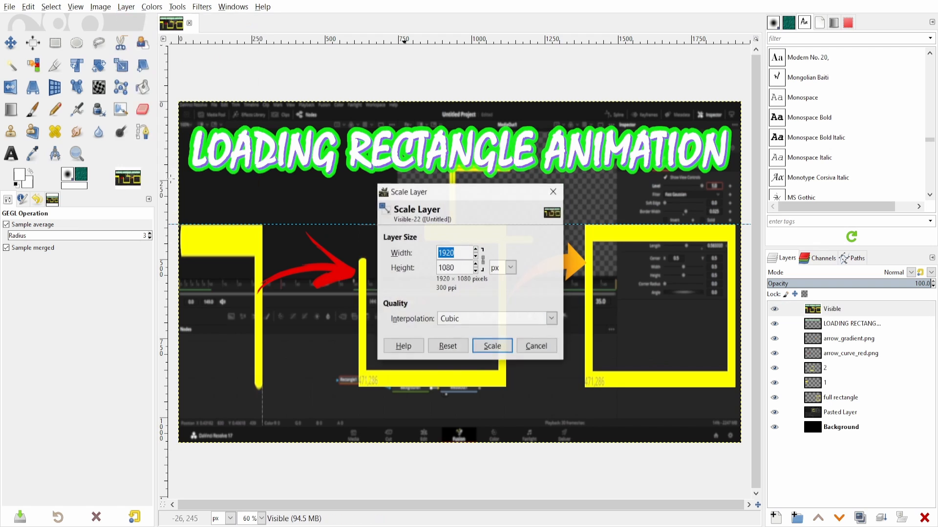
click(459, 252)
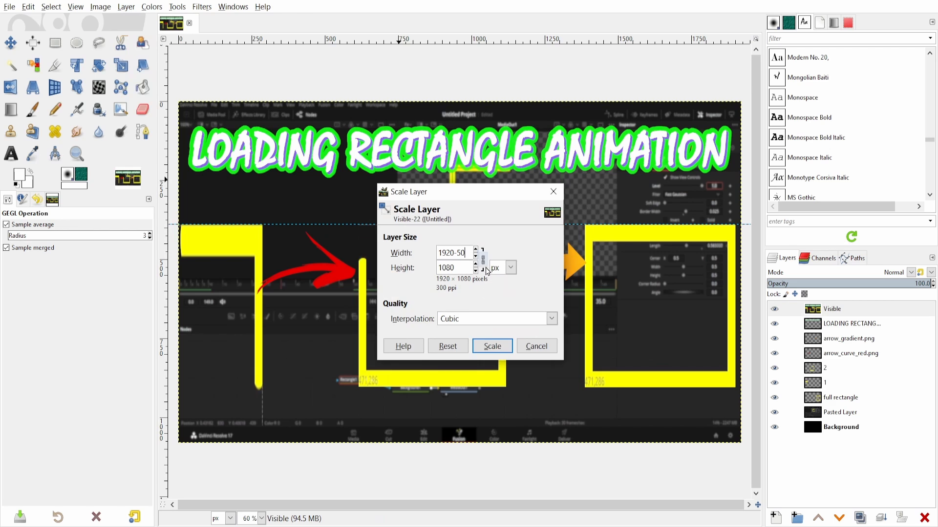
click(483, 259)
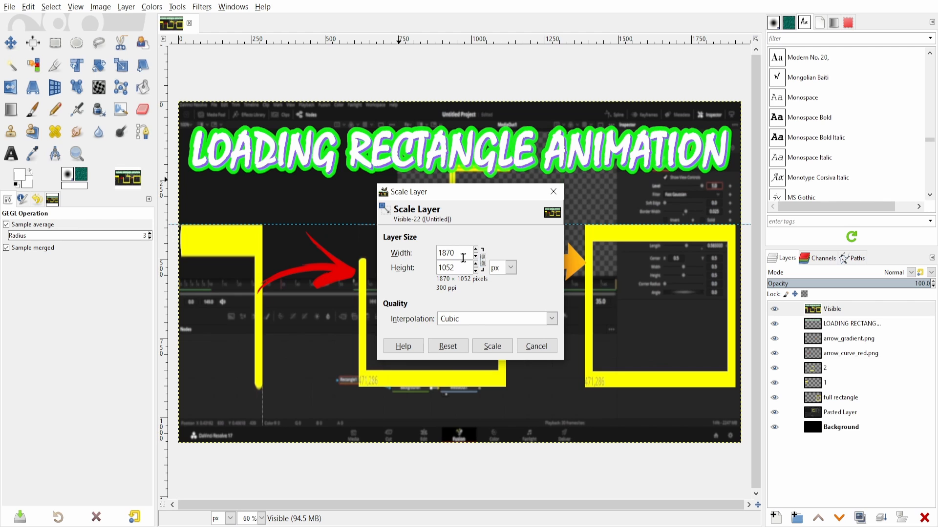
click(536, 346)
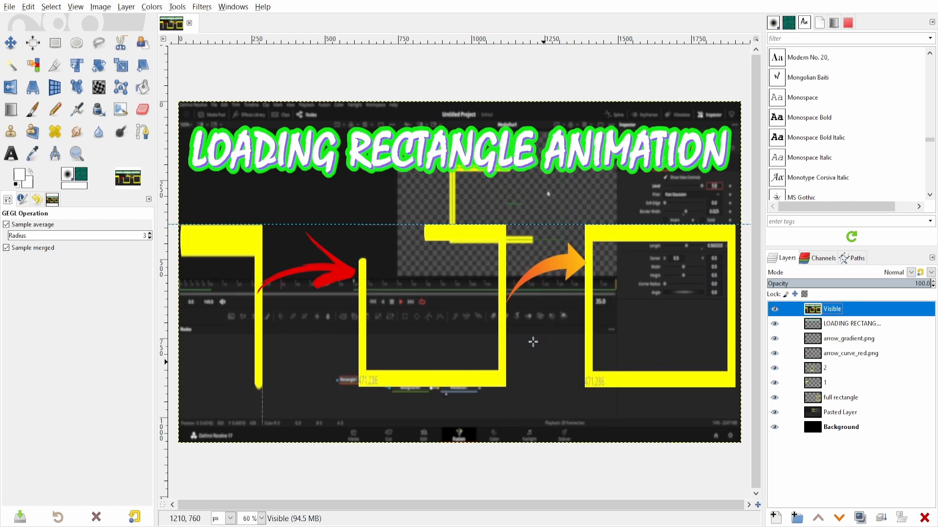
Scale the Visible layer to 1870 × 1030 px with its width and height unlinked
click(126, 7)
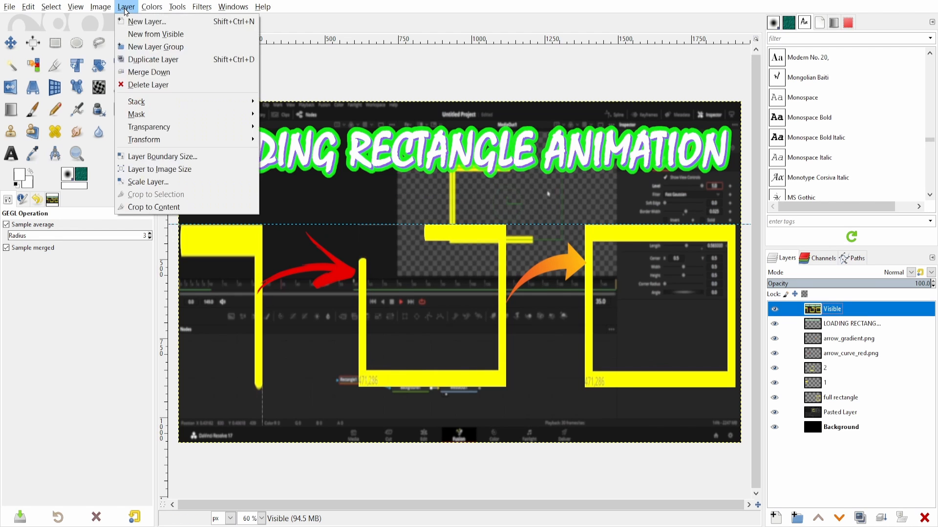
mouse_move(157, 13)
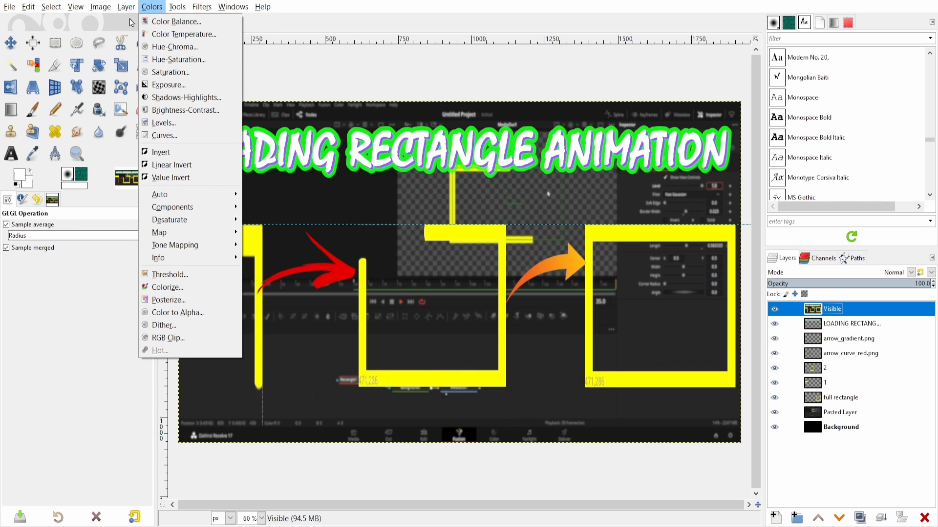
mouse_move(127, 8)
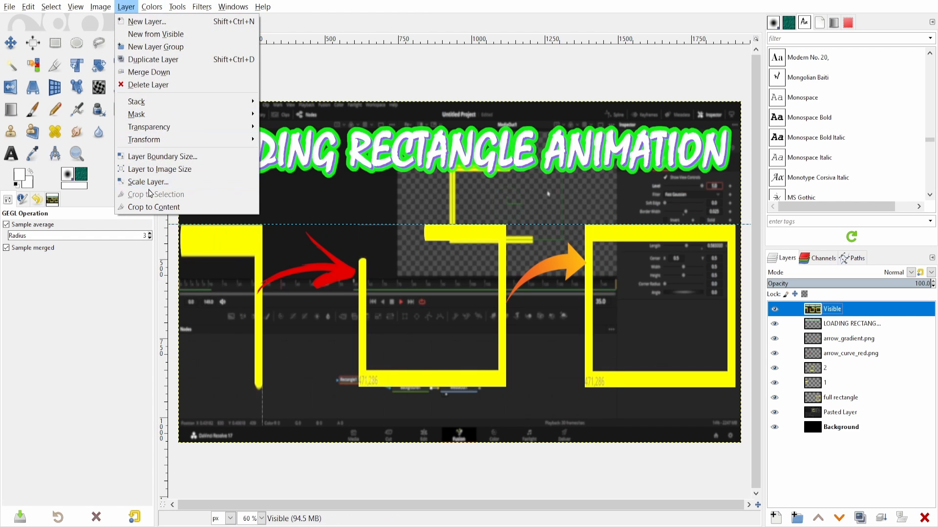
click(148, 181)
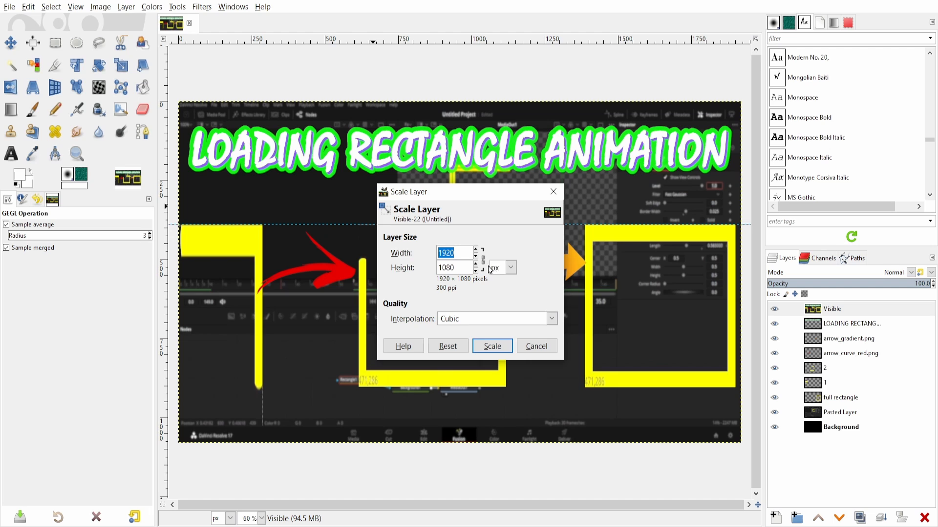
click(483, 267)
click(464, 255)
click(491, 346)
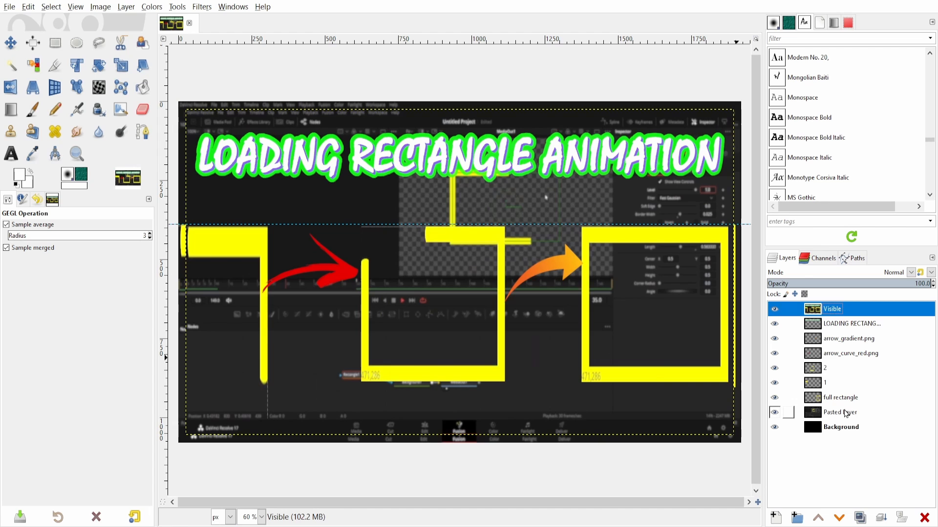
Hide the Pasted Layer and fill the Background layer with blue 007fff
click(774, 412)
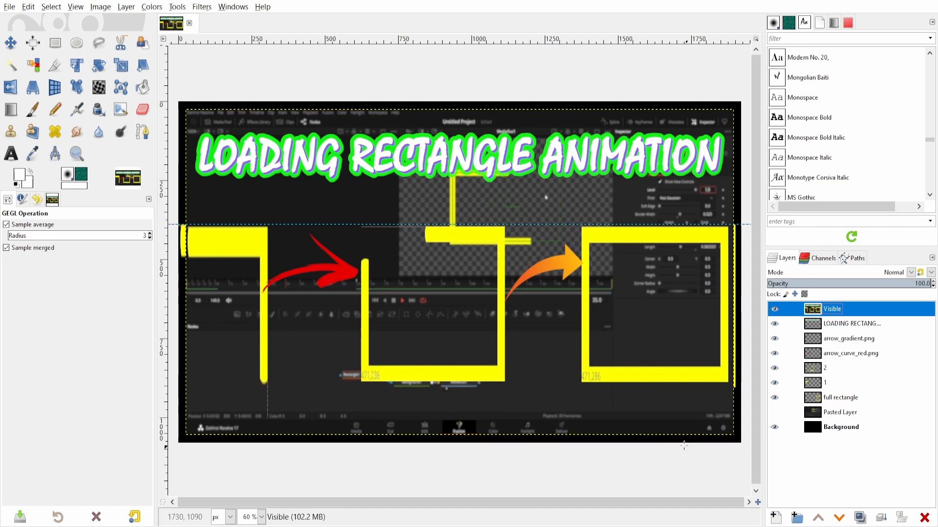
click(881, 433)
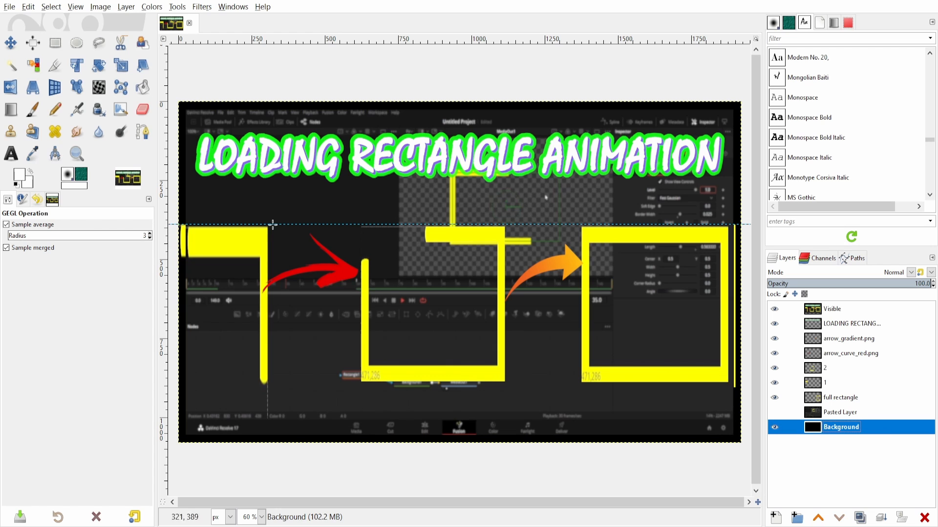
click(23, 181)
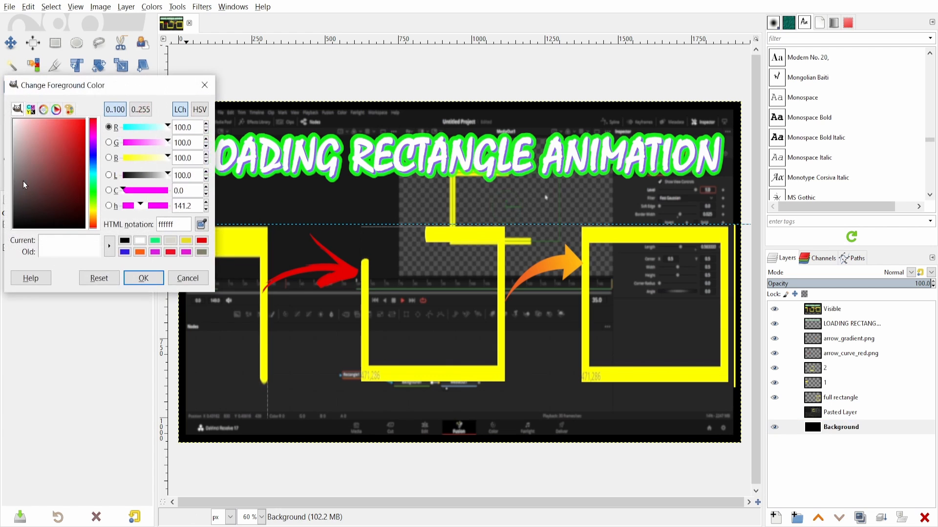
click(92, 165)
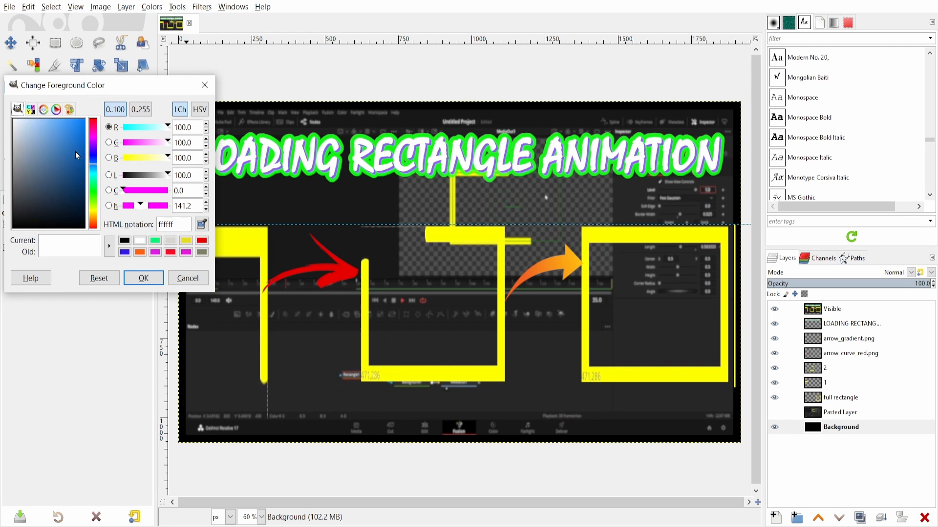
drag(75, 156, 74, 123)
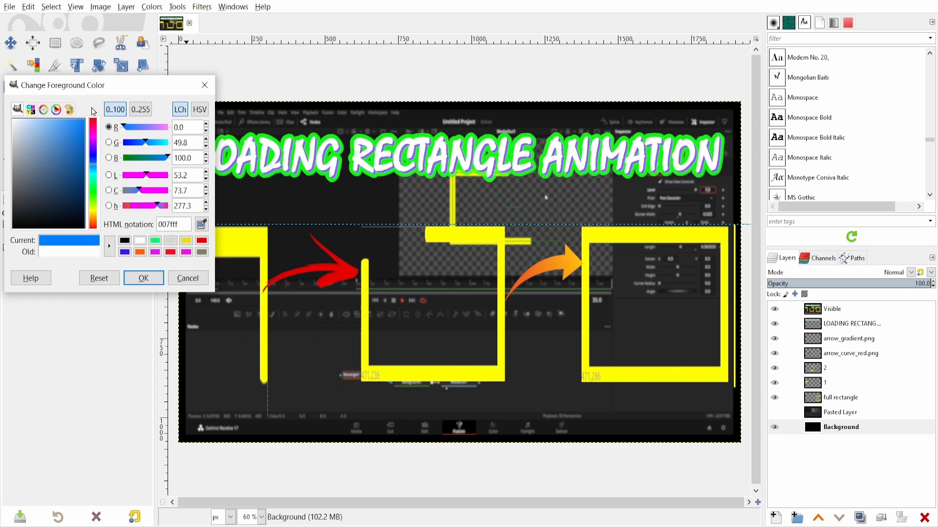
click(147, 276)
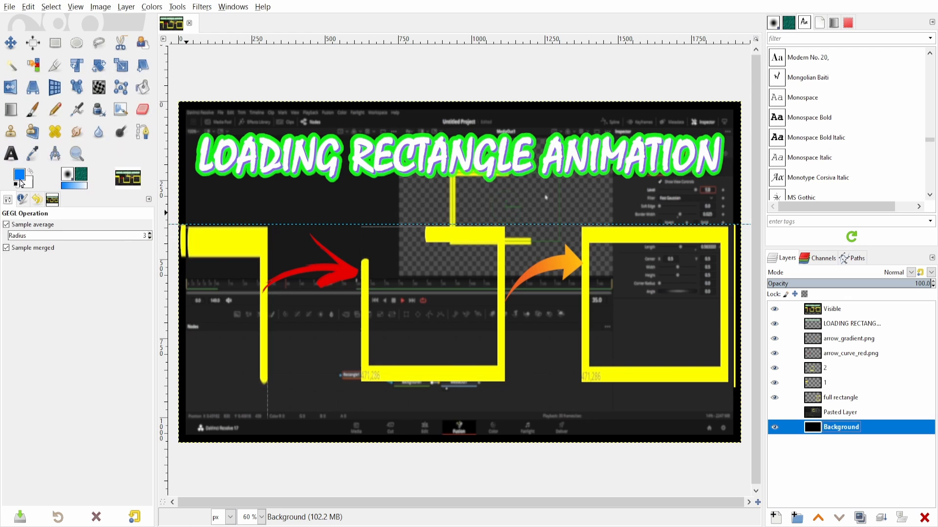
drag(20, 180, 421, 259)
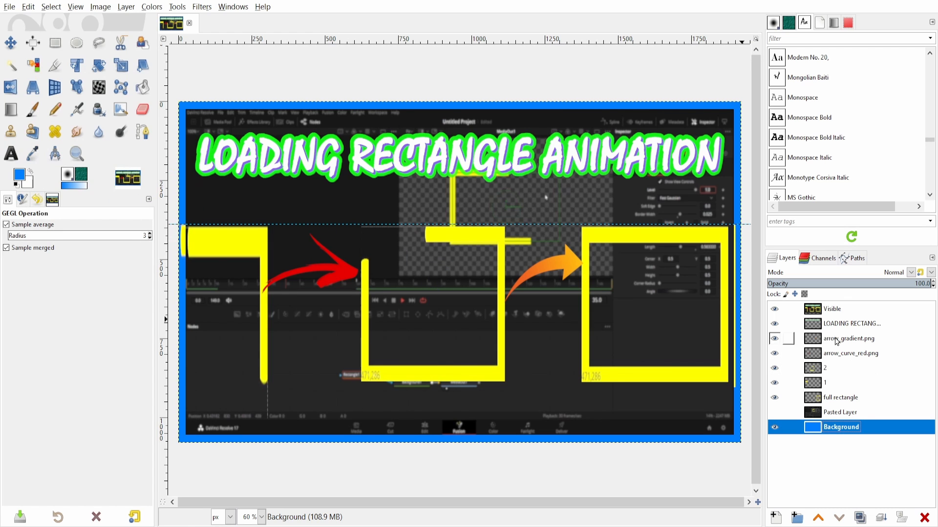
Try scaling the Visible layer down to 1785 × 983 px
click(832, 309)
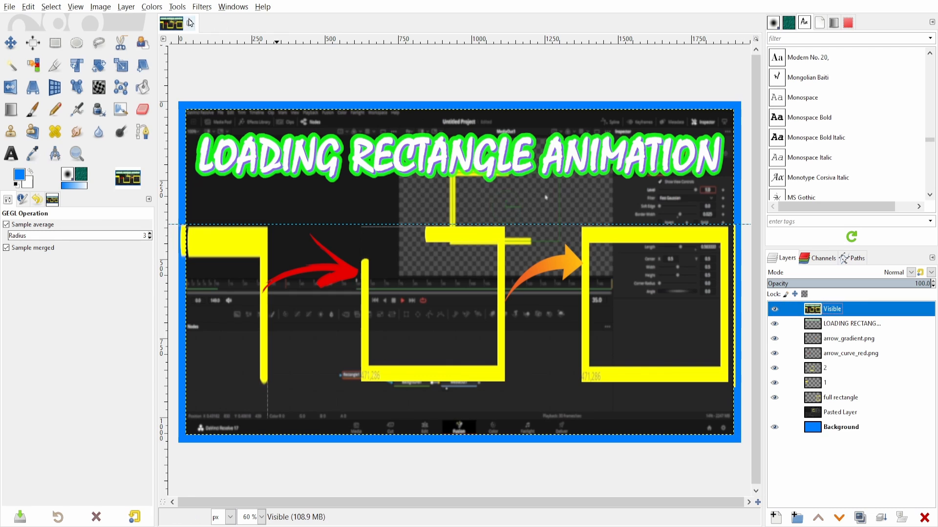
click(122, 7)
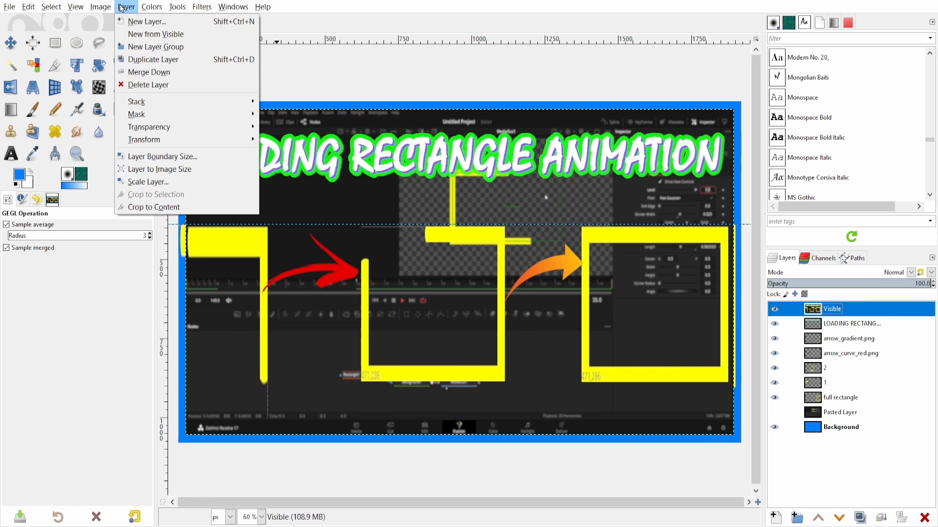
click(161, 182)
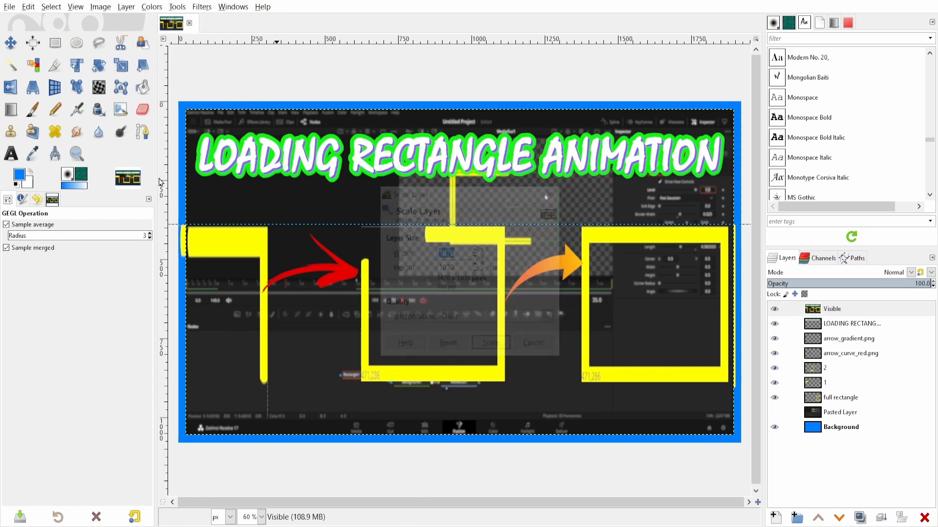
click(461, 263)
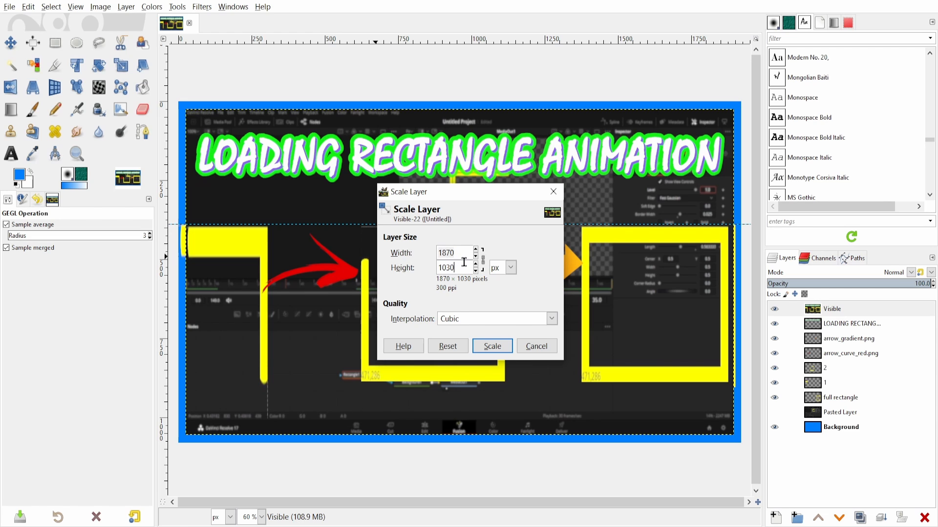
click(462, 256)
key(Return)
text(0)
key(Return)
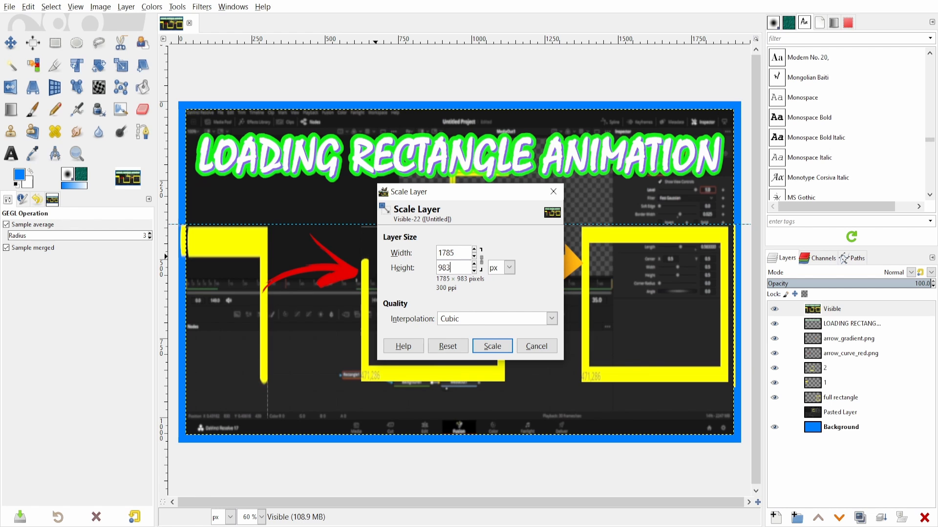
click(498, 346)
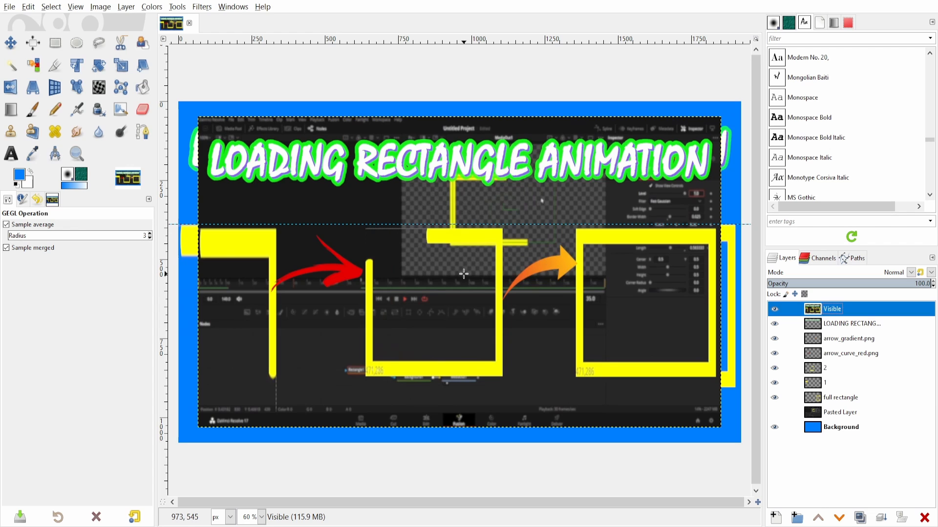
Hide the title layer, both arrow layers, layers 2 and 1, and the full rectangle layer
click(777, 324)
click(775, 339)
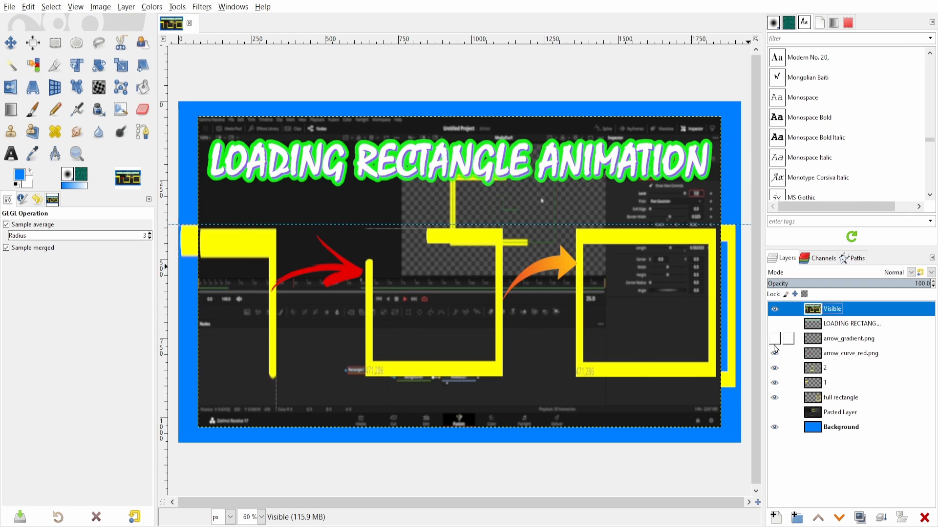
click(775, 353)
click(776, 369)
click(775, 383)
click(775, 398)
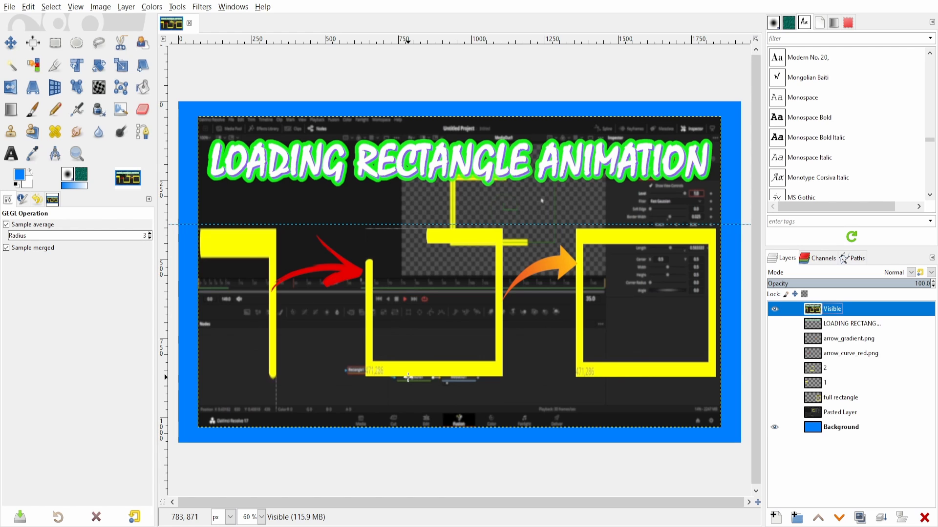
Undo the hiding of the individual layers and the last scaling of the Visible layer
key(ctrl+z)
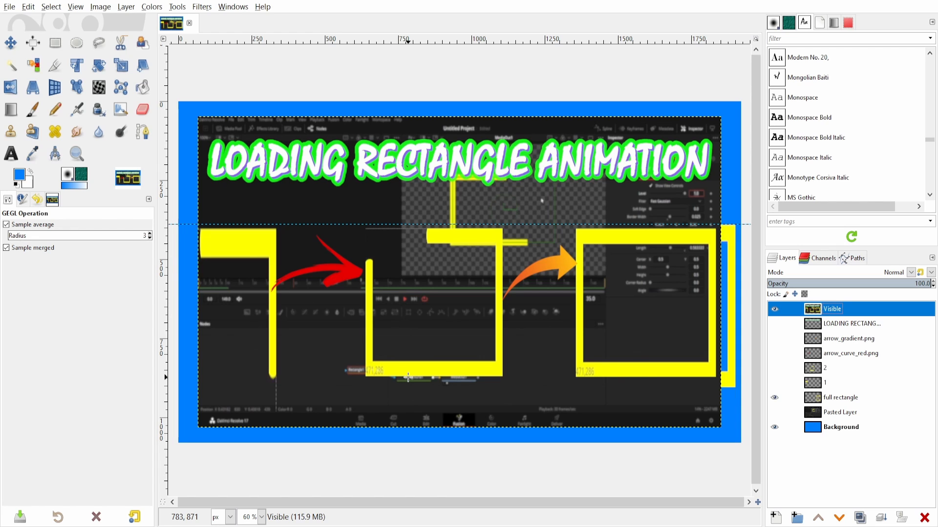
key(ctrl+z)
key(ctrl+z)
key(ctrl+z)
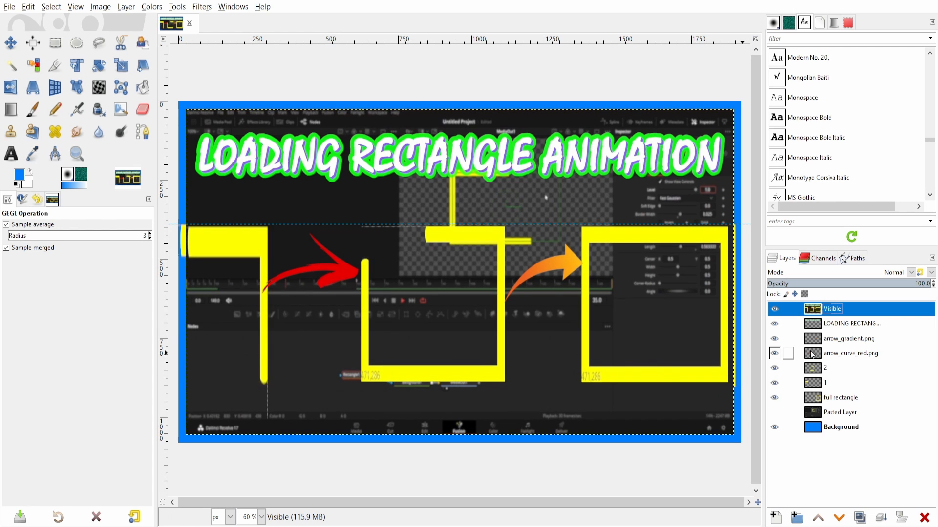
Show only the Background and Visible layers, hiding all the layers between them
click(832, 428)
click(856, 311)
click(826, 434)
shift+click(774, 428)
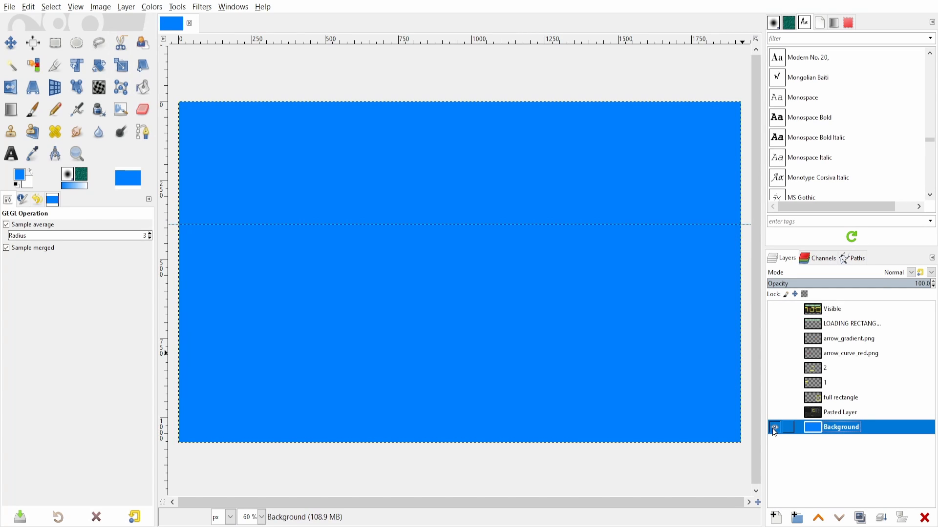
click(774, 309)
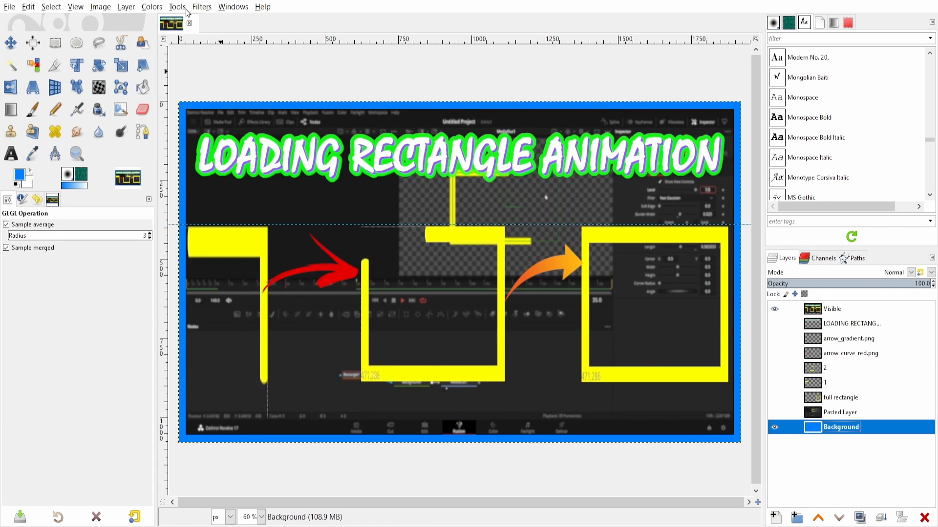
Scale the Visible layer down slightly in width and height, unlinked, to widen the blue border around it
click(201, 7)
mouse_move(126, 6)
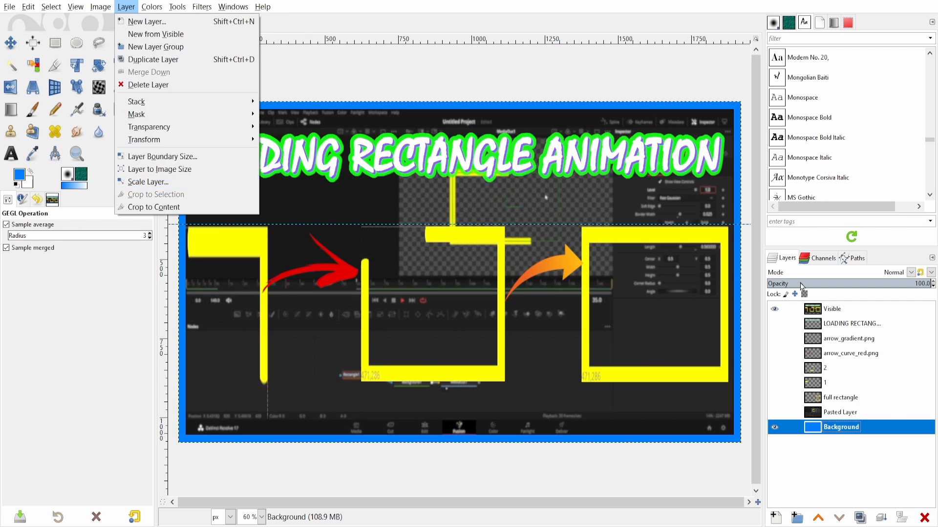
click(869, 313)
click(860, 310)
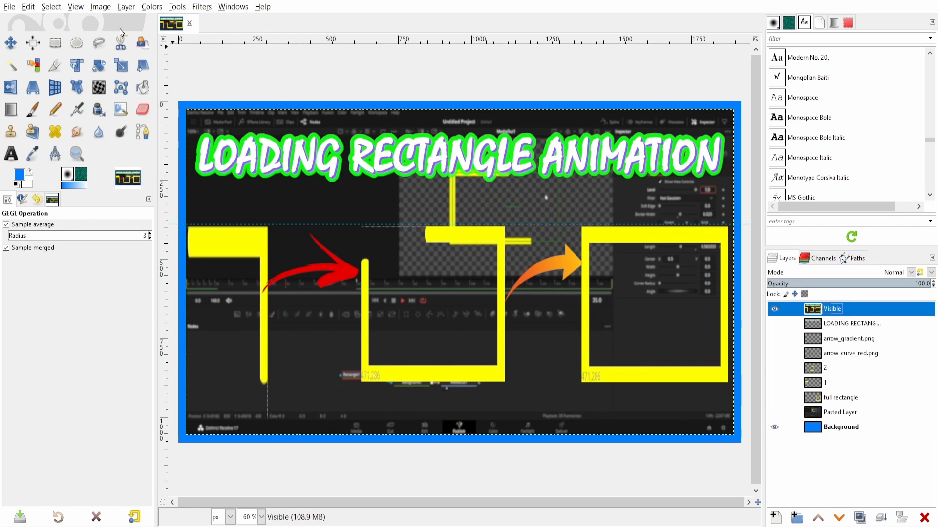
click(117, 7)
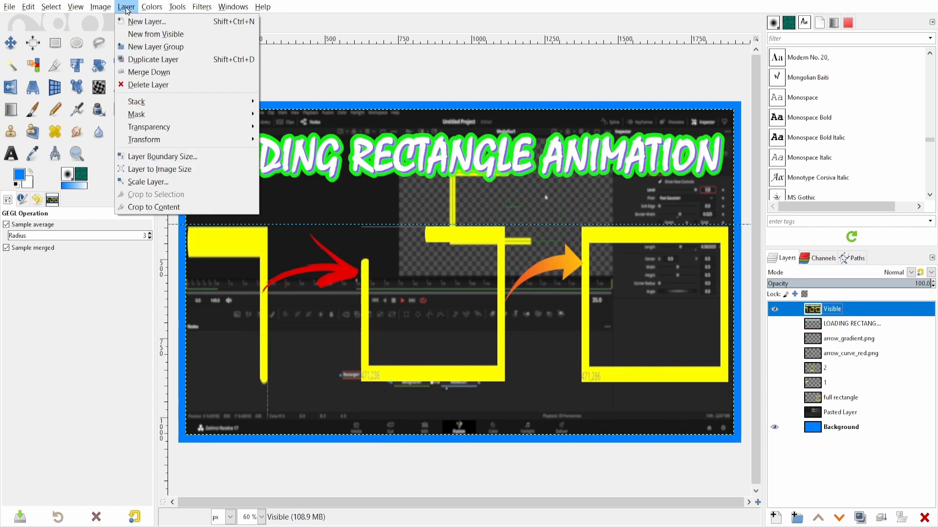
click(168, 181)
click(482, 260)
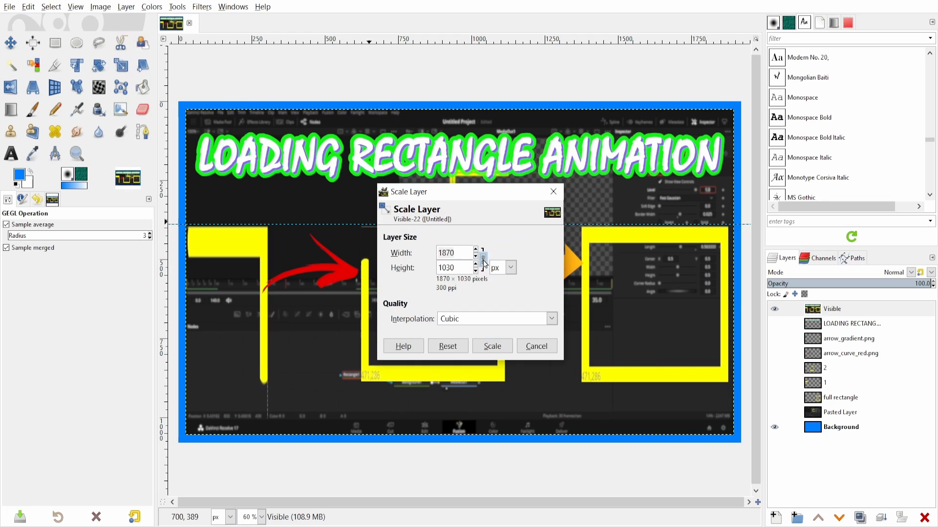
click(467, 251)
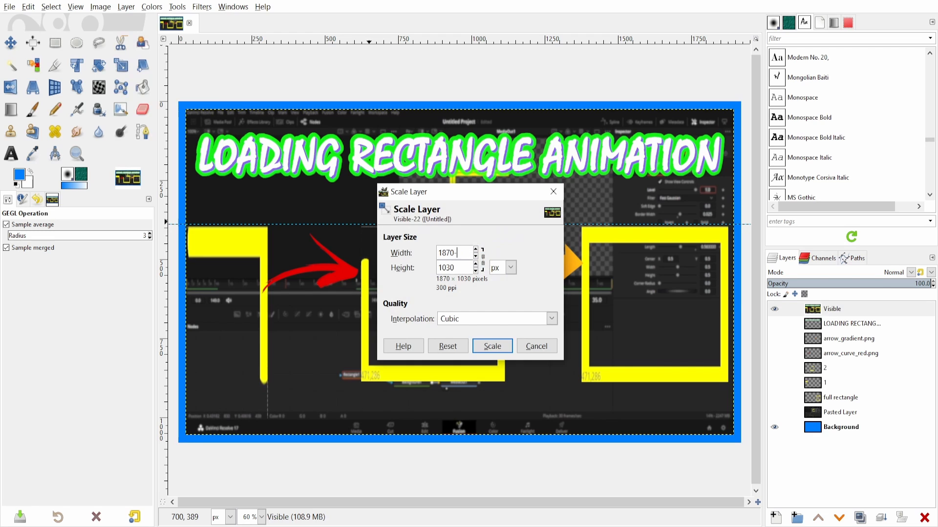
key(Return)
text(0)
key(Return)
click(491, 347)
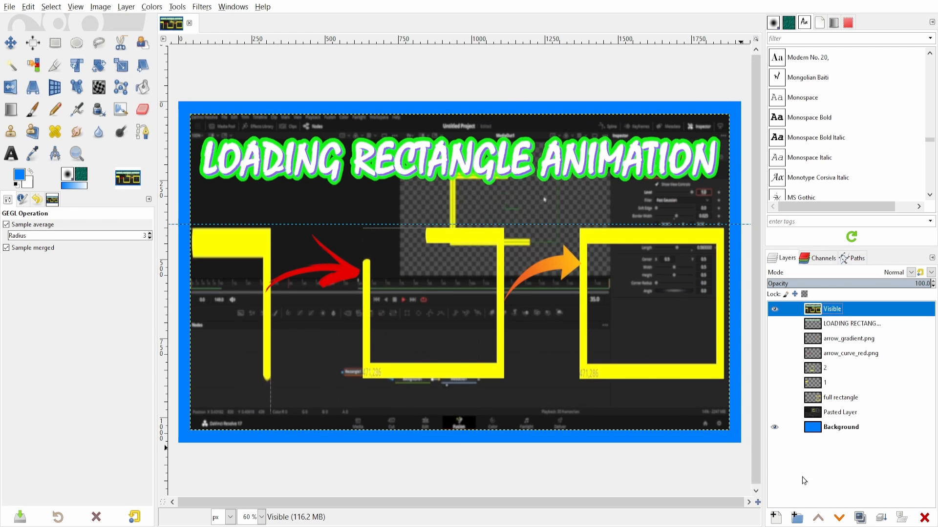
Import fusion logo.png from the software logos folder inside photo editing resources as a new layer
right_click(445, 299)
mouse_move(468, 315)
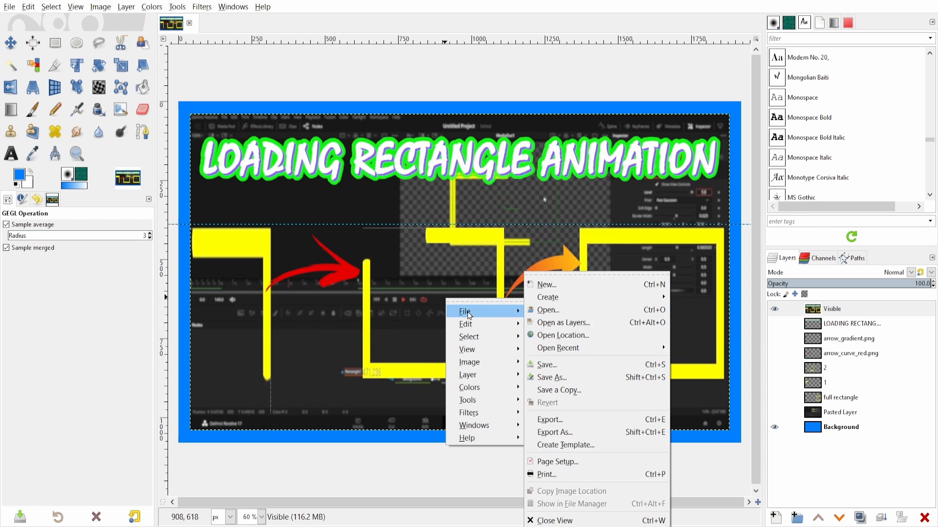
click(616, 323)
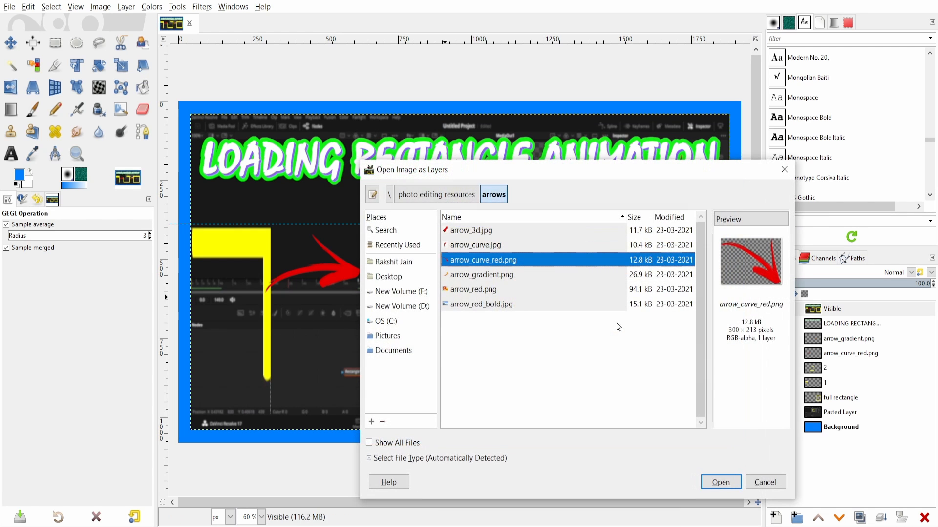
click(461, 201)
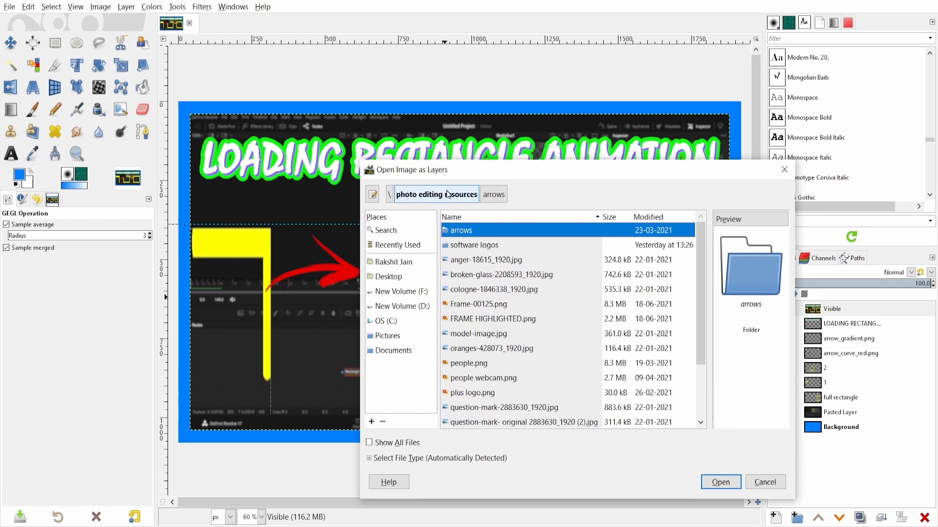
double_click(486, 242)
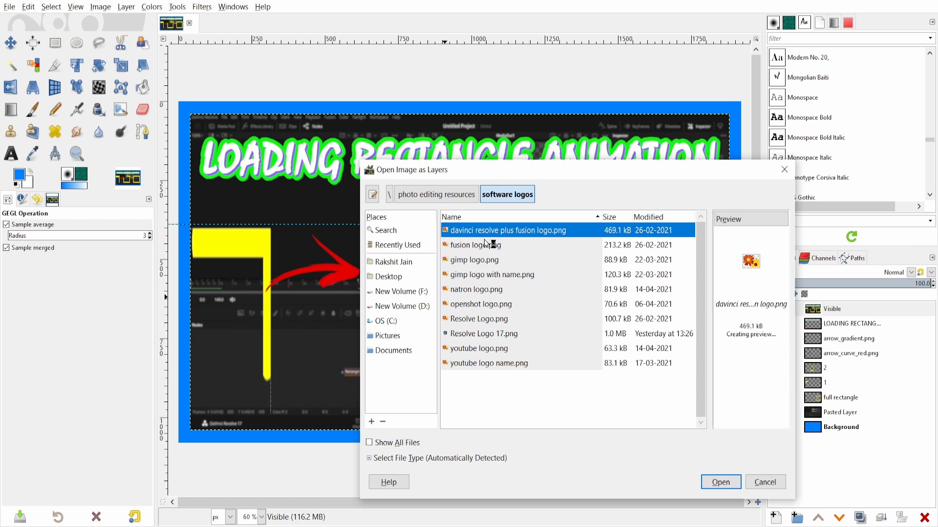
double_click(514, 246)
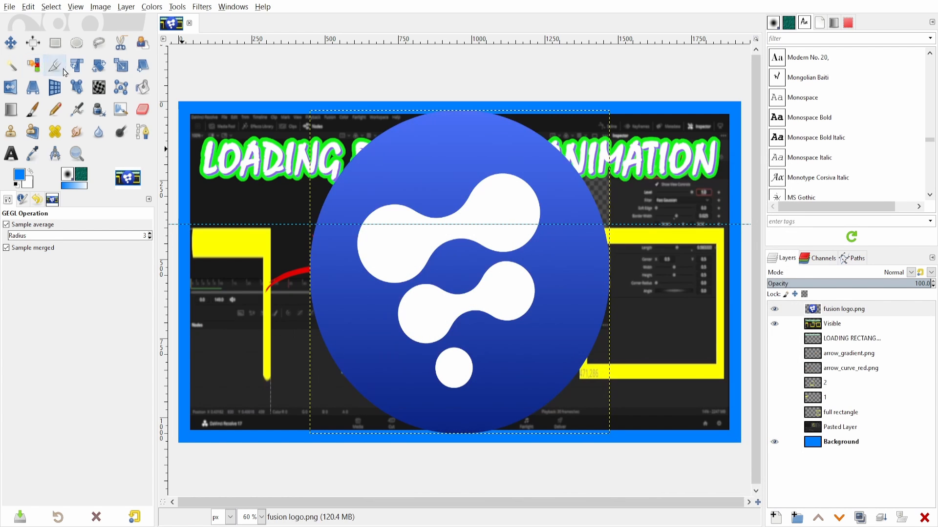
Scale the fusion logo with locked aspect to about 257 × 257 px and place it in the image's lower-left corner
click(120, 68)
click(420, 195)
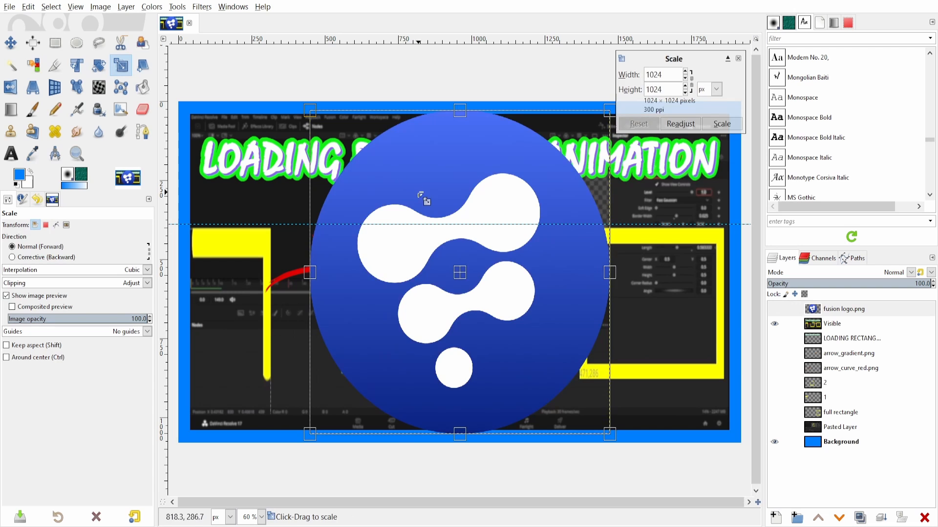
drag(311, 112, 532, 351)
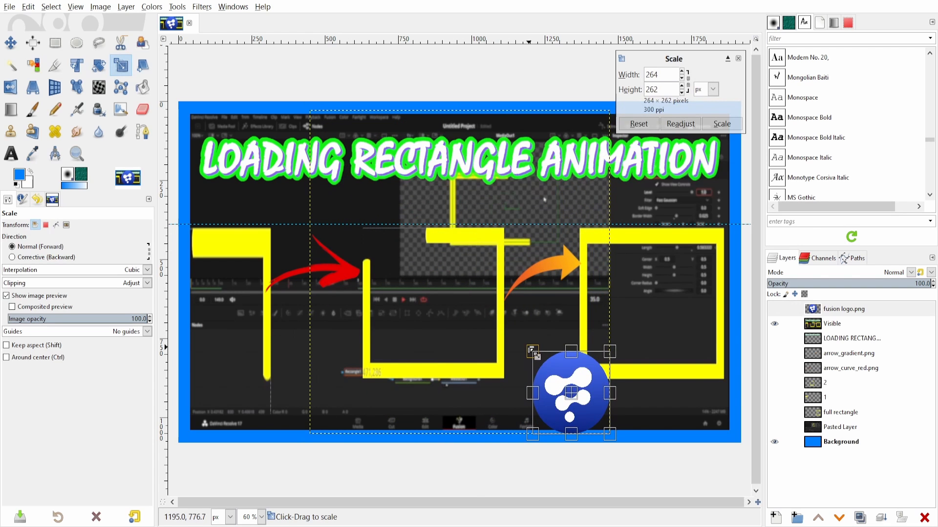
key(ctrl+z)
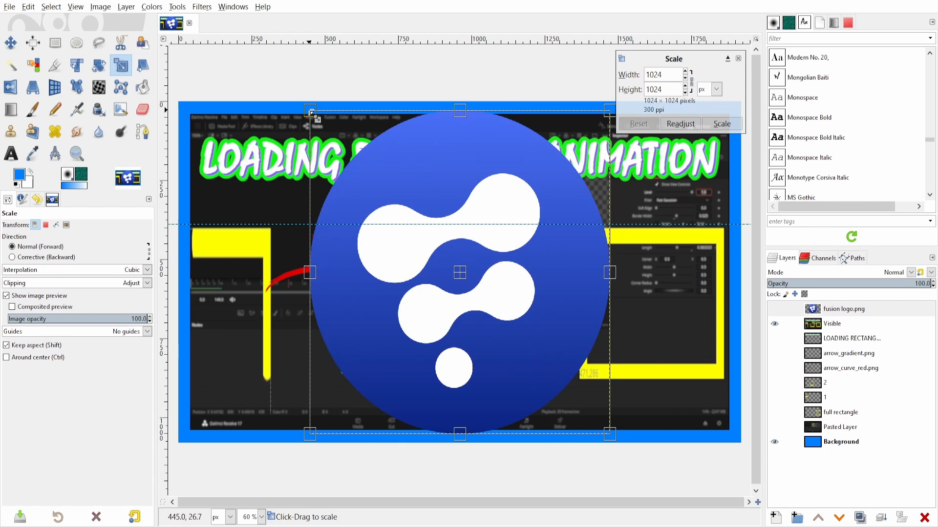
drag(312, 113, 561, 344)
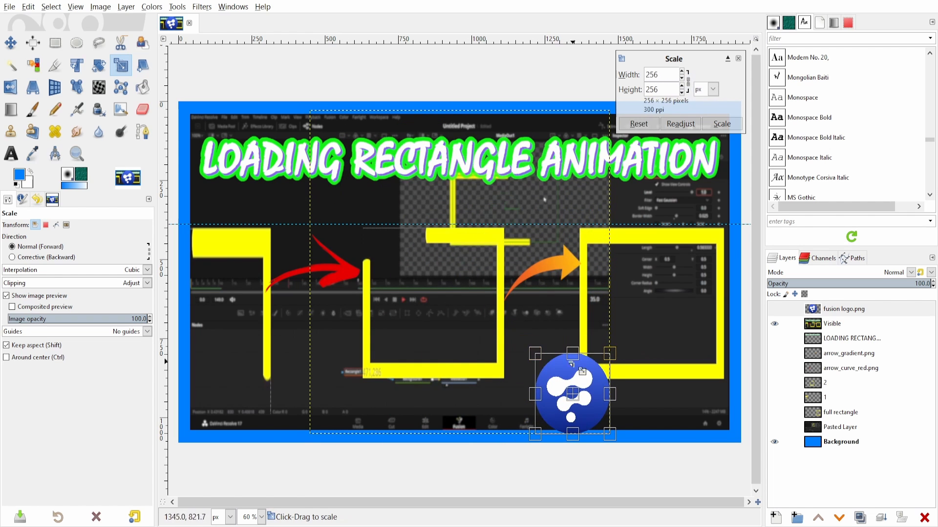
drag(588, 406, 555, 441)
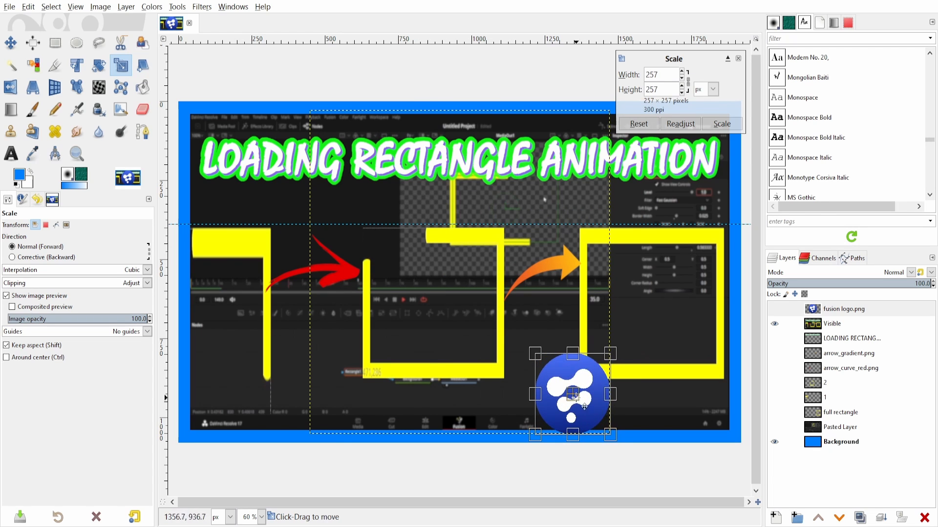
drag(584, 407, 235, 412)
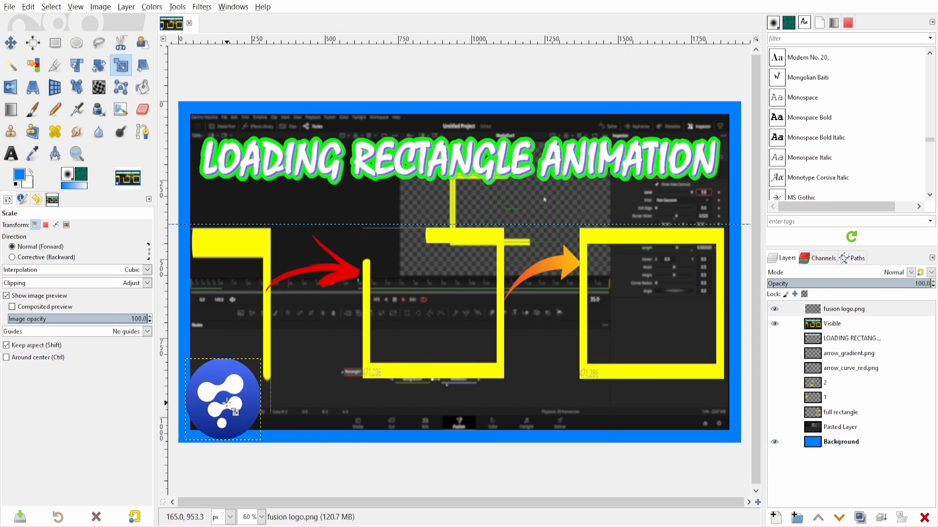
key(Return)
Start a Drop Shadow on the fusion logo with X and Y offsets 2.963, blur radius 1.70, grow radius 8 and opacity 1.301
click(200, 8)
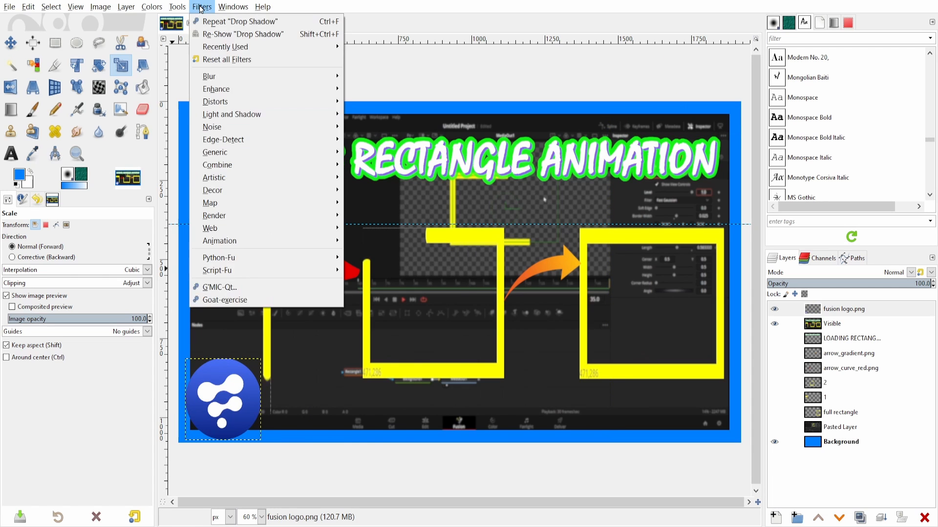
mouse_move(301, 113)
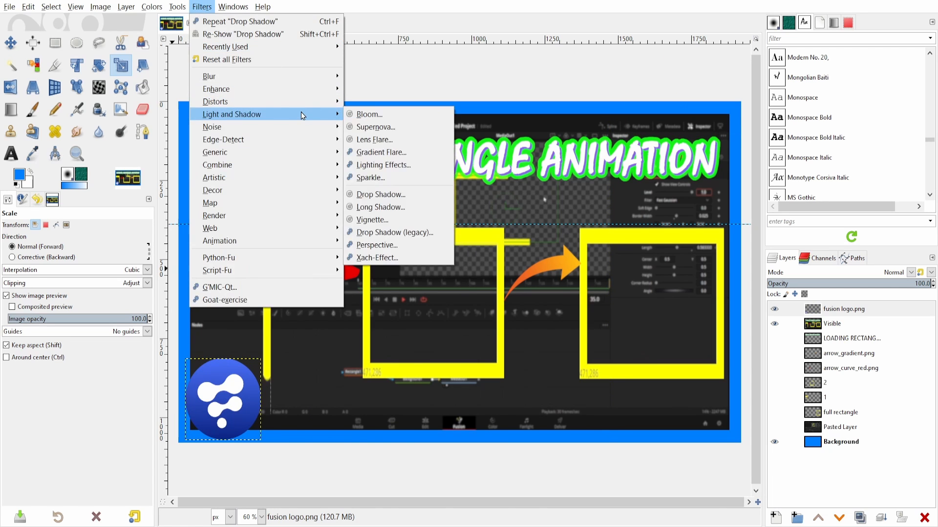
click(386, 196)
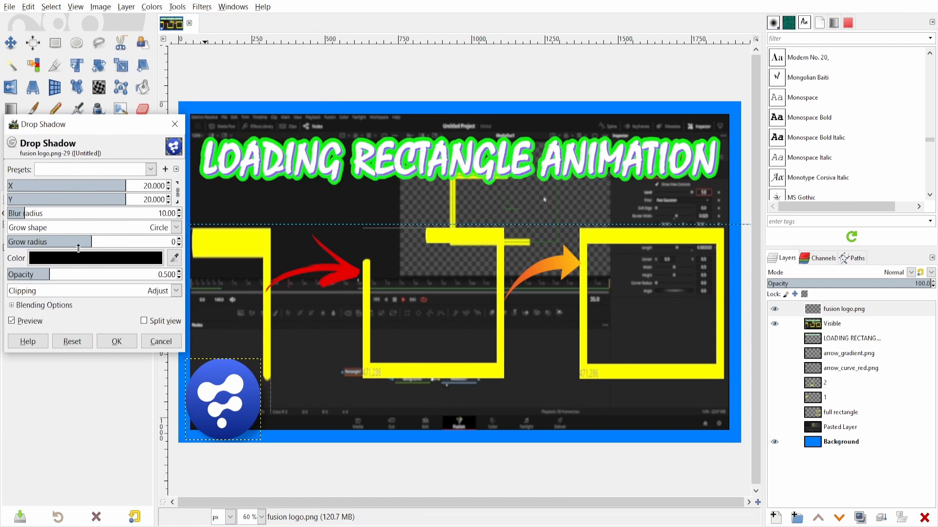
drag(20, 216, 13, 215)
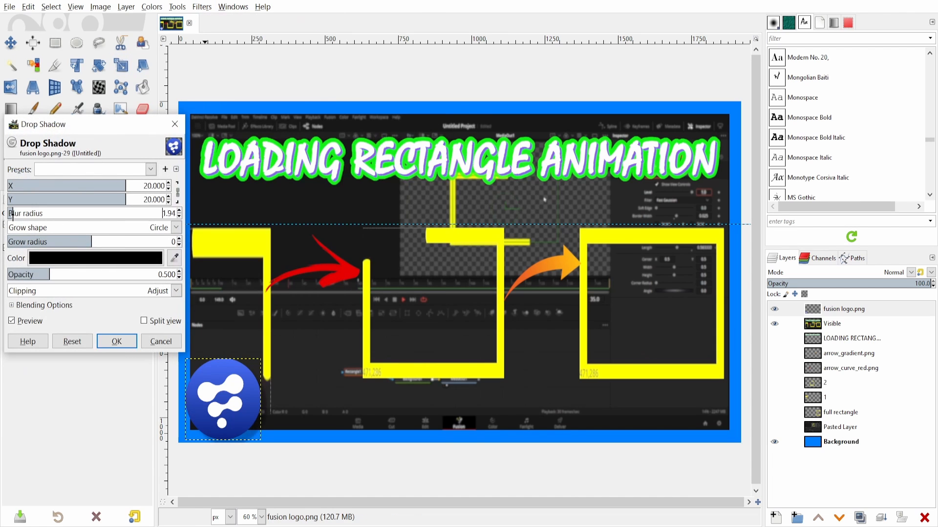
drag(113, 192, 93, 193)
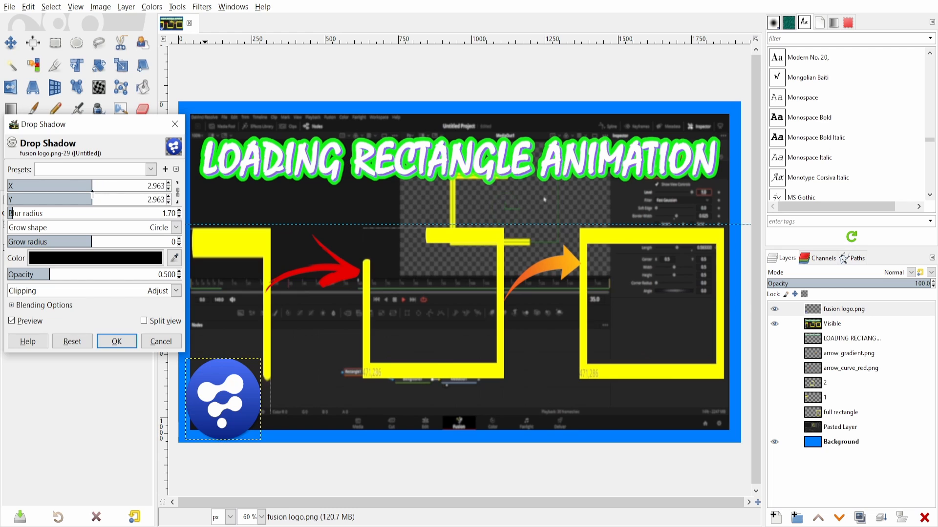
drag(95, 246, 117, 251)
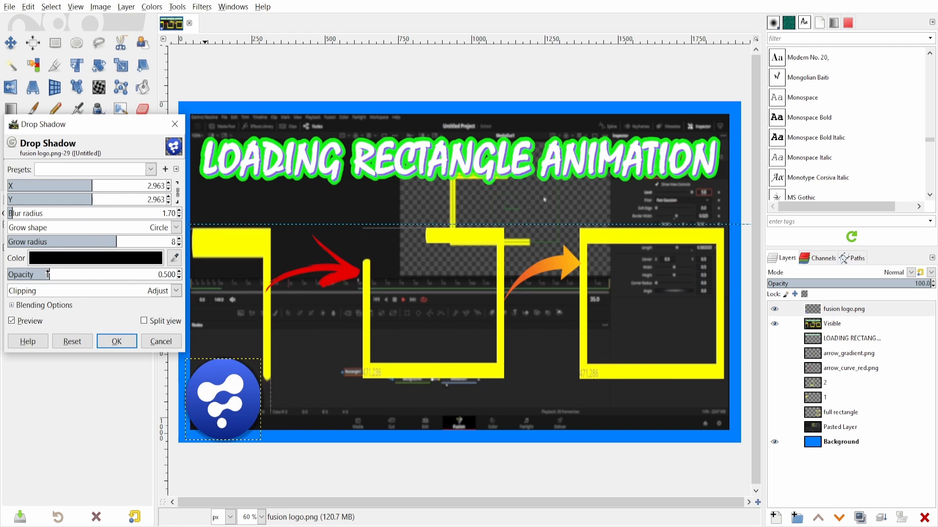
drag(48, 274, 118, 275)
Color the logo's shadow orange-red, set its X and Y offsets to -0.741, and apply the Drop Shadow
click(96, 259)
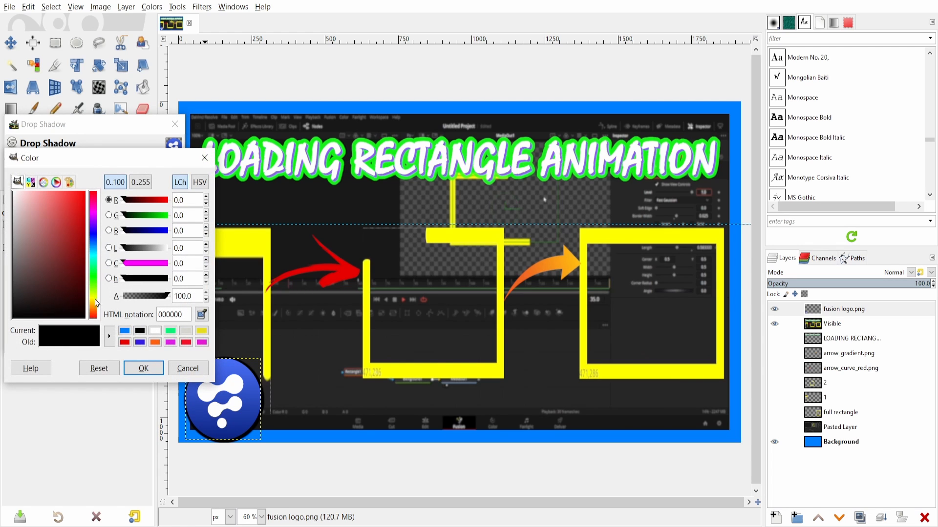
drag(66, 239, 71, 194)
click(143, 368)
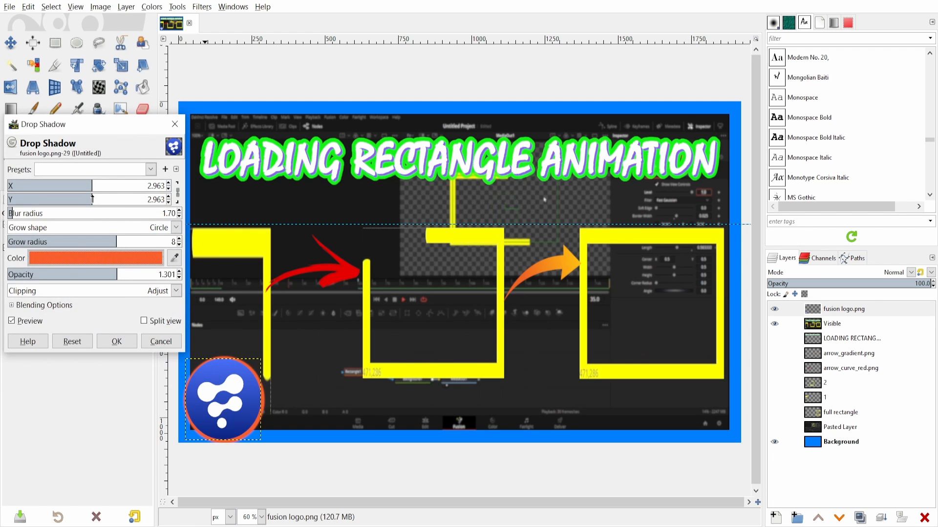
drag(90, 193, 84, 193)
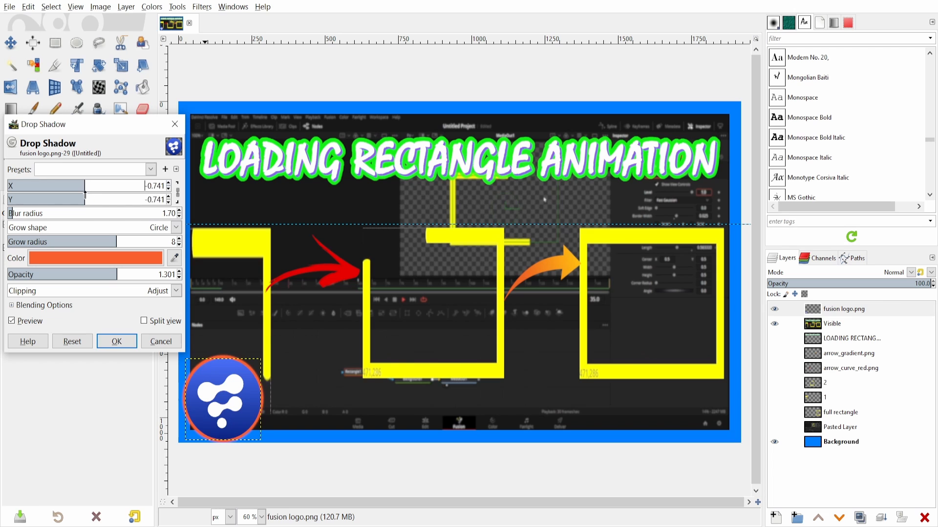
click(119, 343)
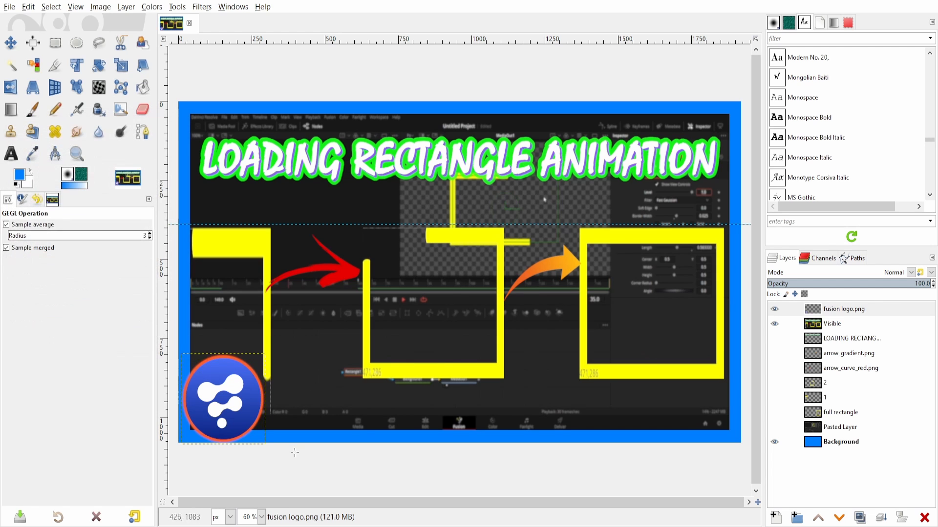
Export the image as Untitled.png to the Documents folder with the default PNG options at compression level 9
click(10, 6)
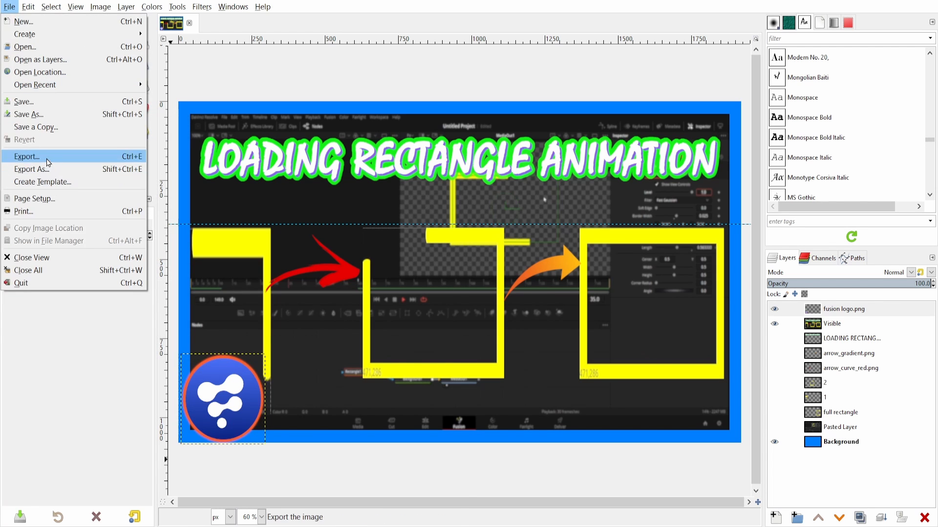
click(48, 159)
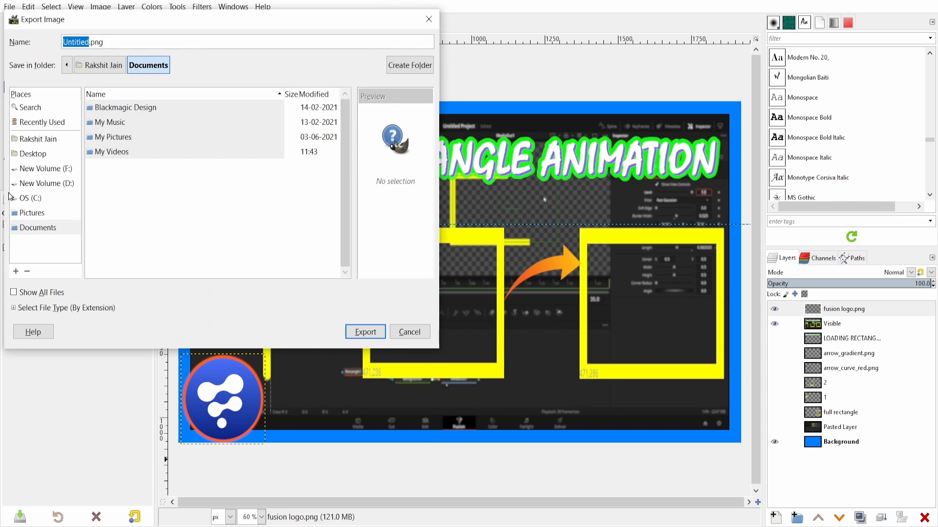
click(364, 336)
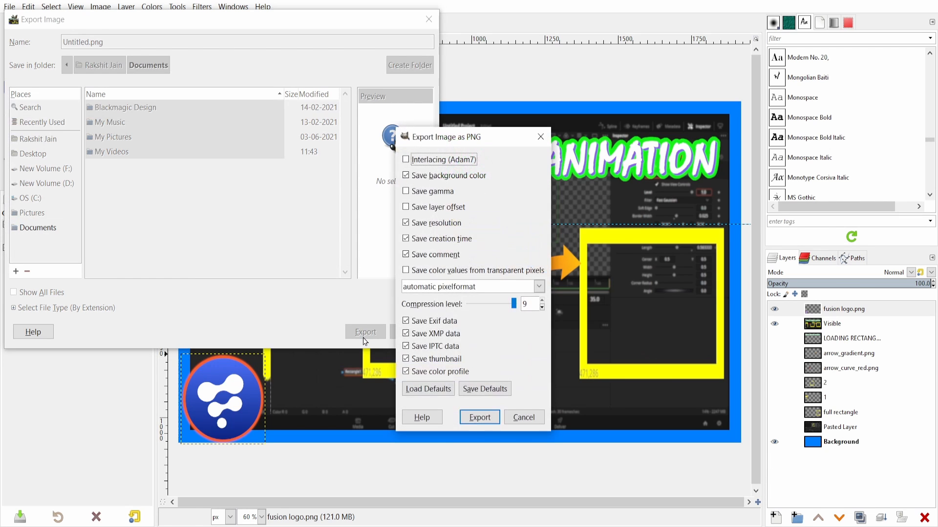
click(480, 418)
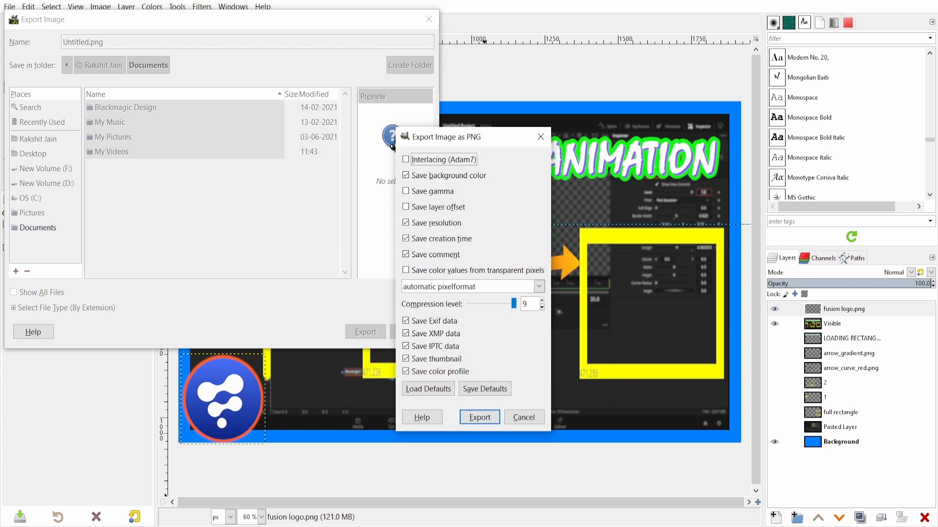